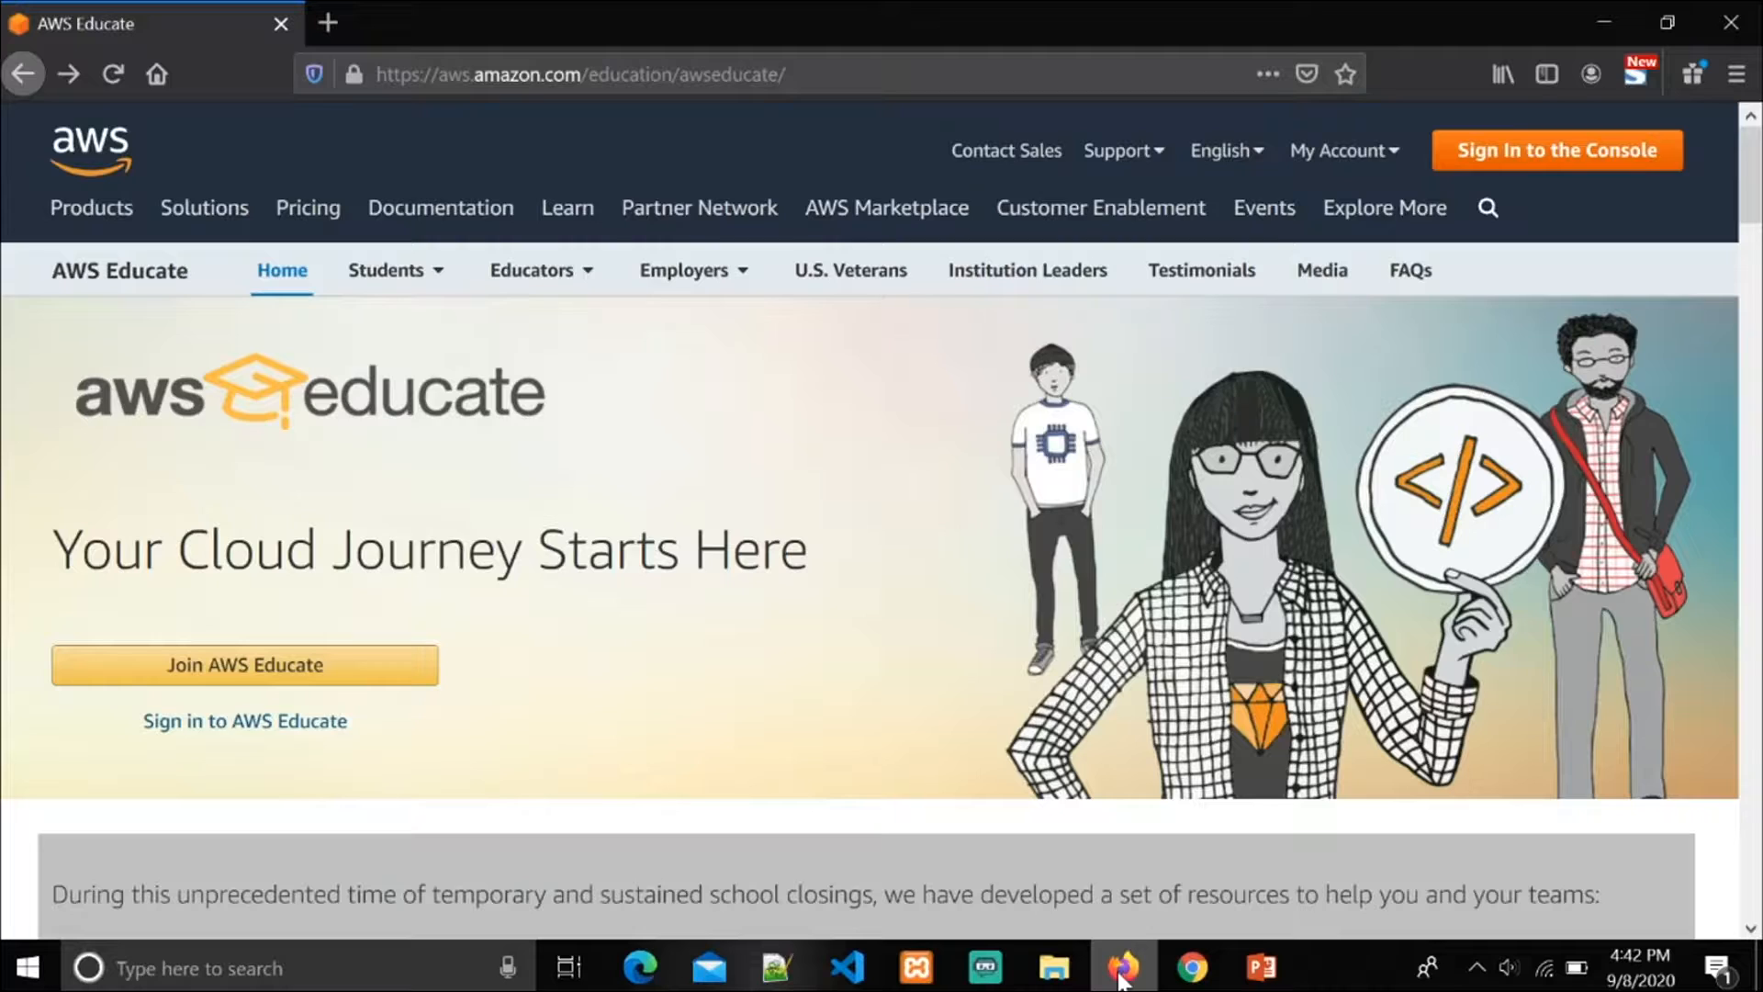
Step: Check the launch outline slide in PowerPoint, and look over the services on the AWS Management Console in Chrome
left_click(1258, 968)
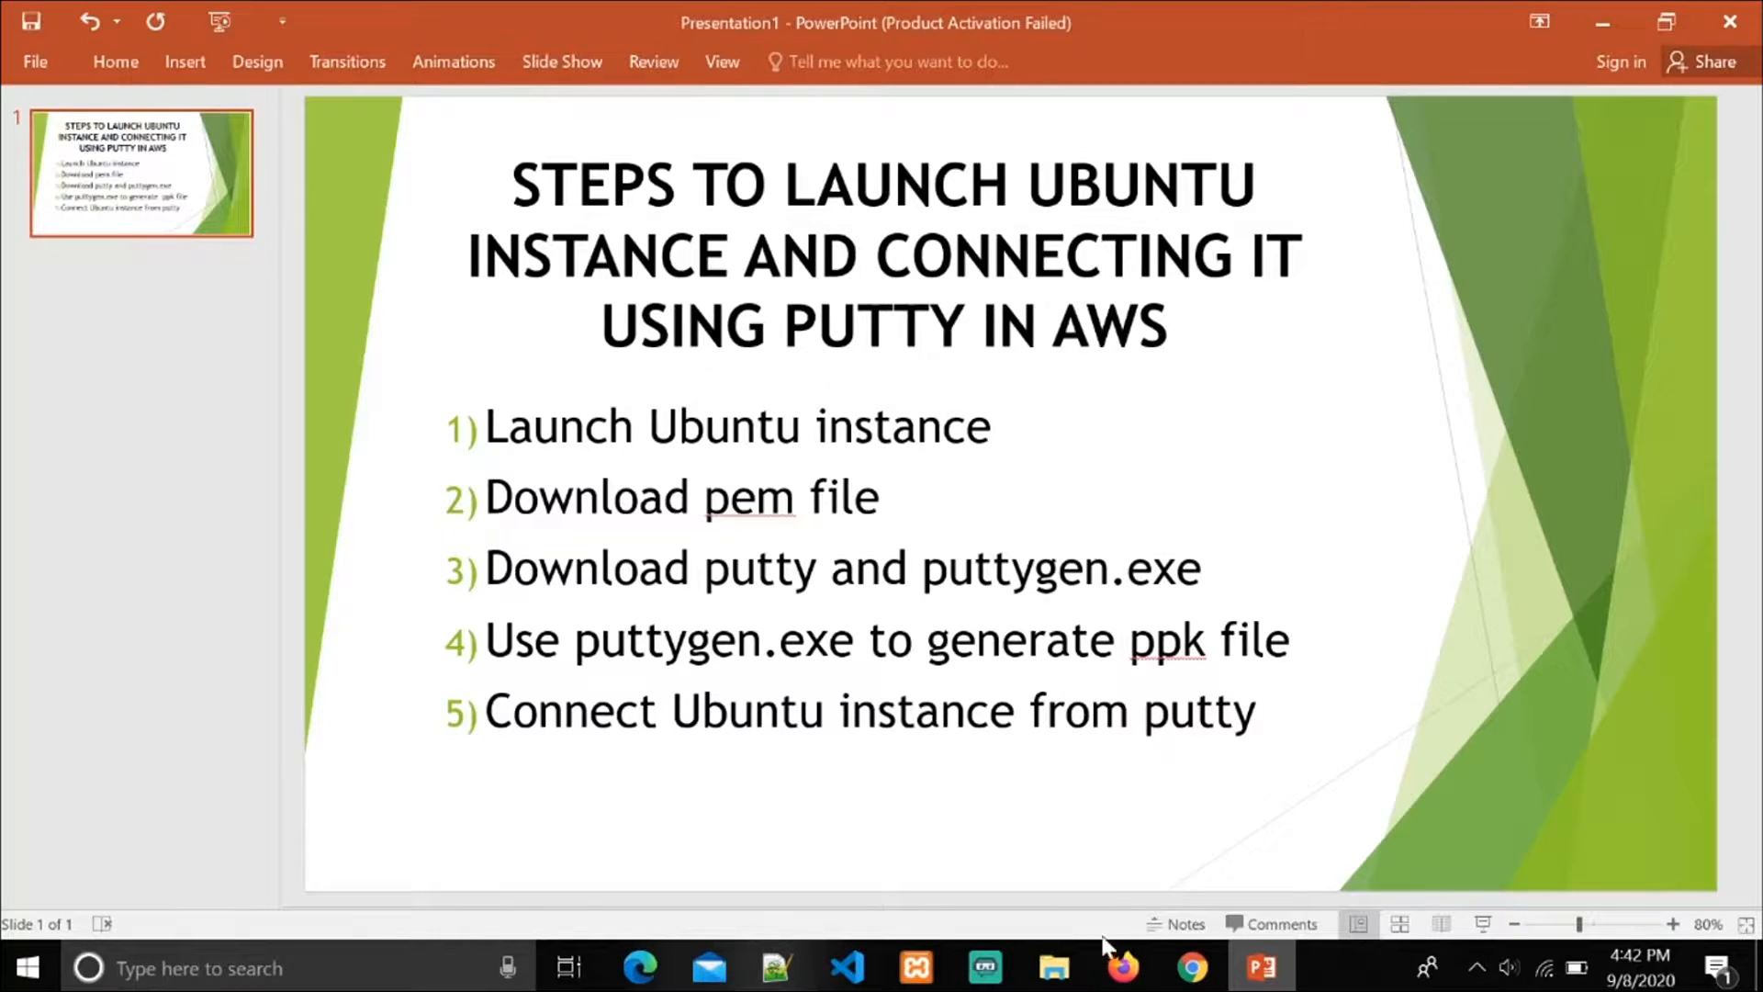
left_click(1193, 968)
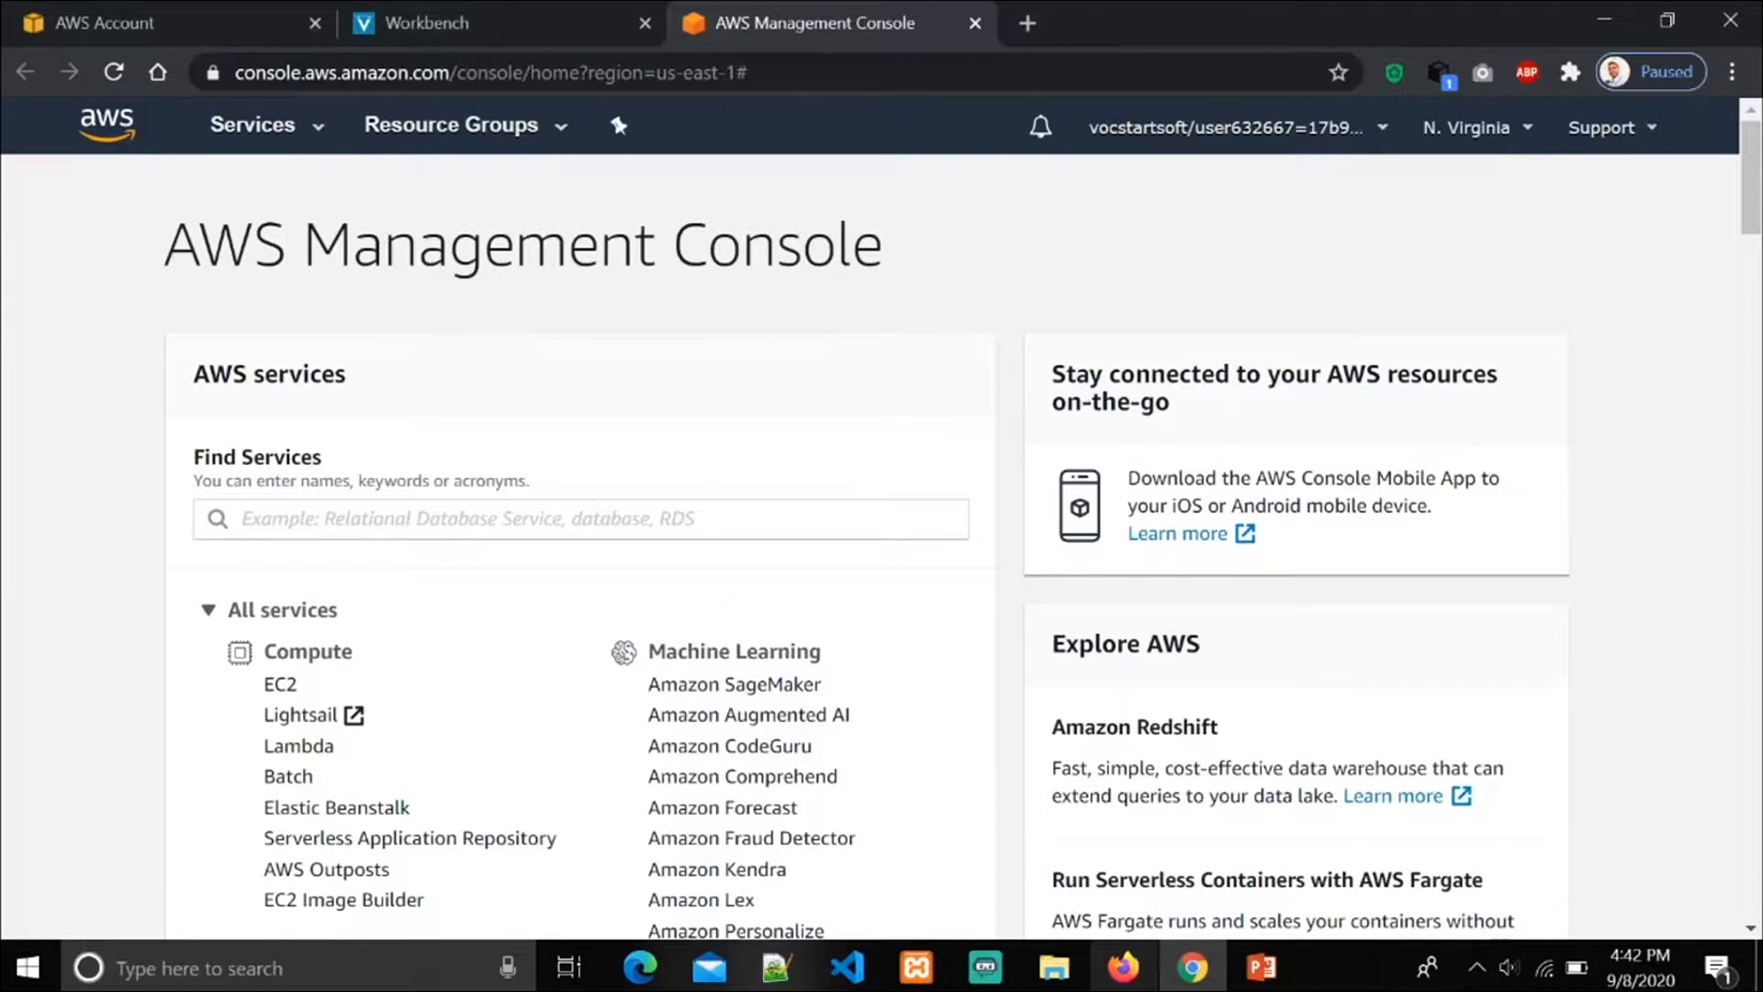
scroll(588, 551, "down", 1)
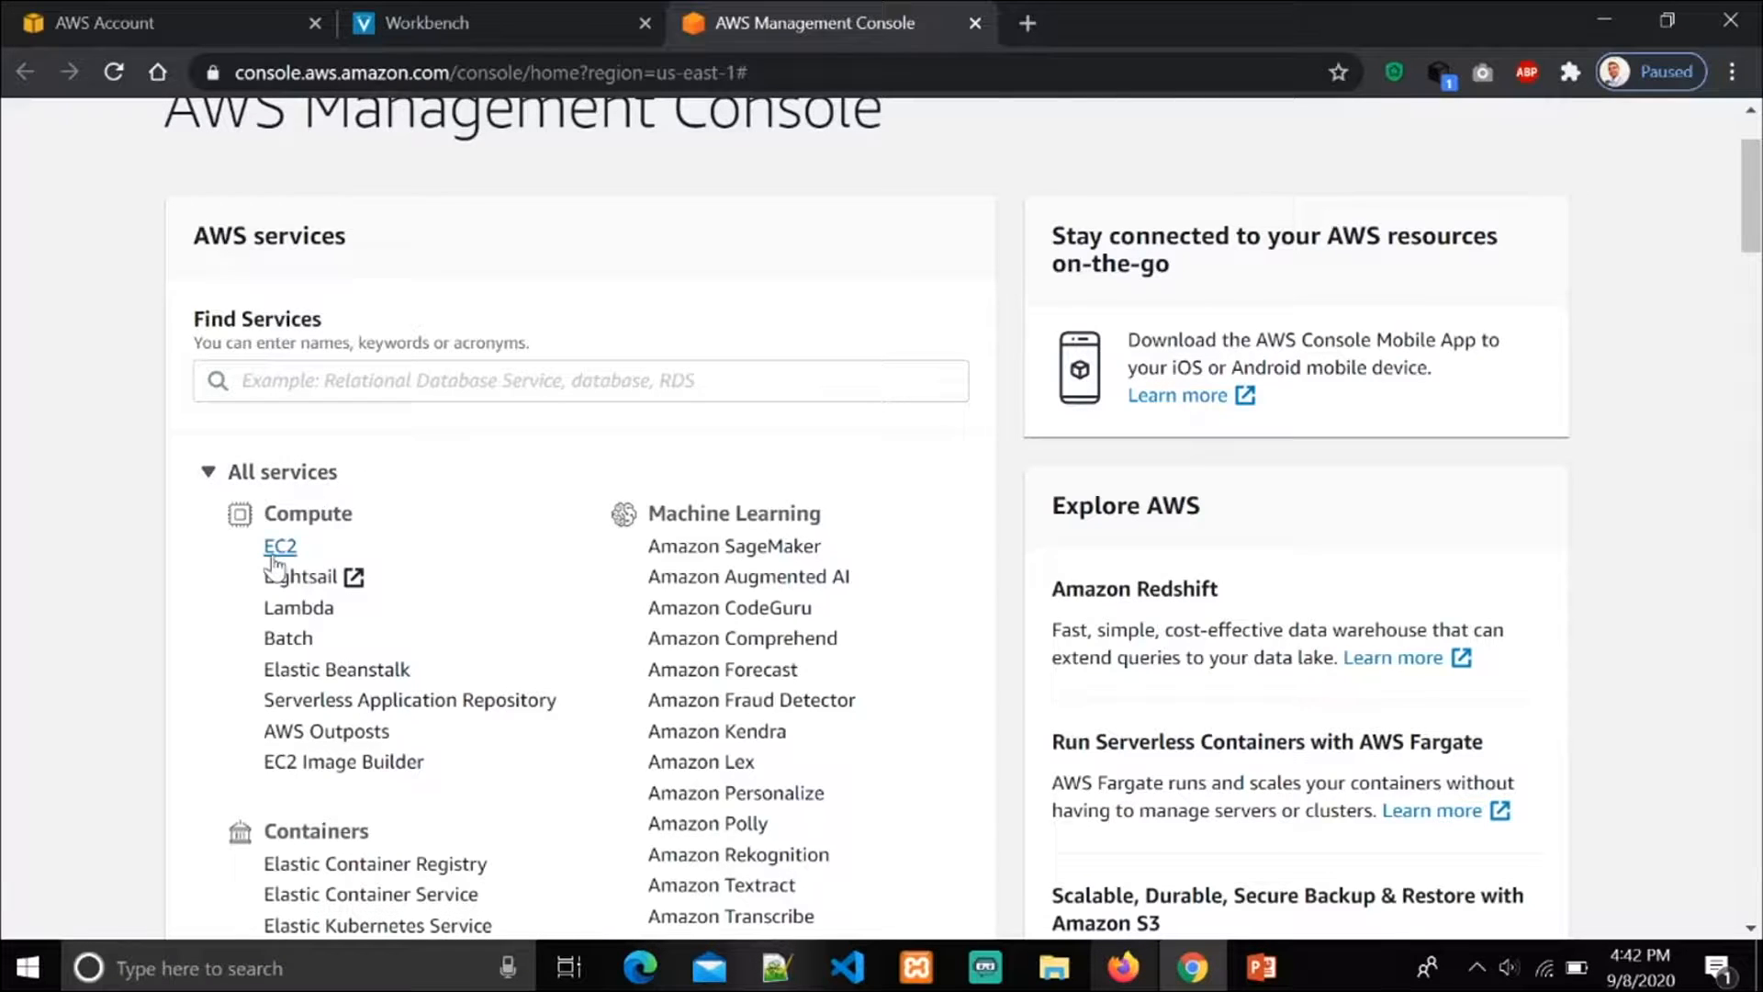
scroll(456, 366, "up", 2)
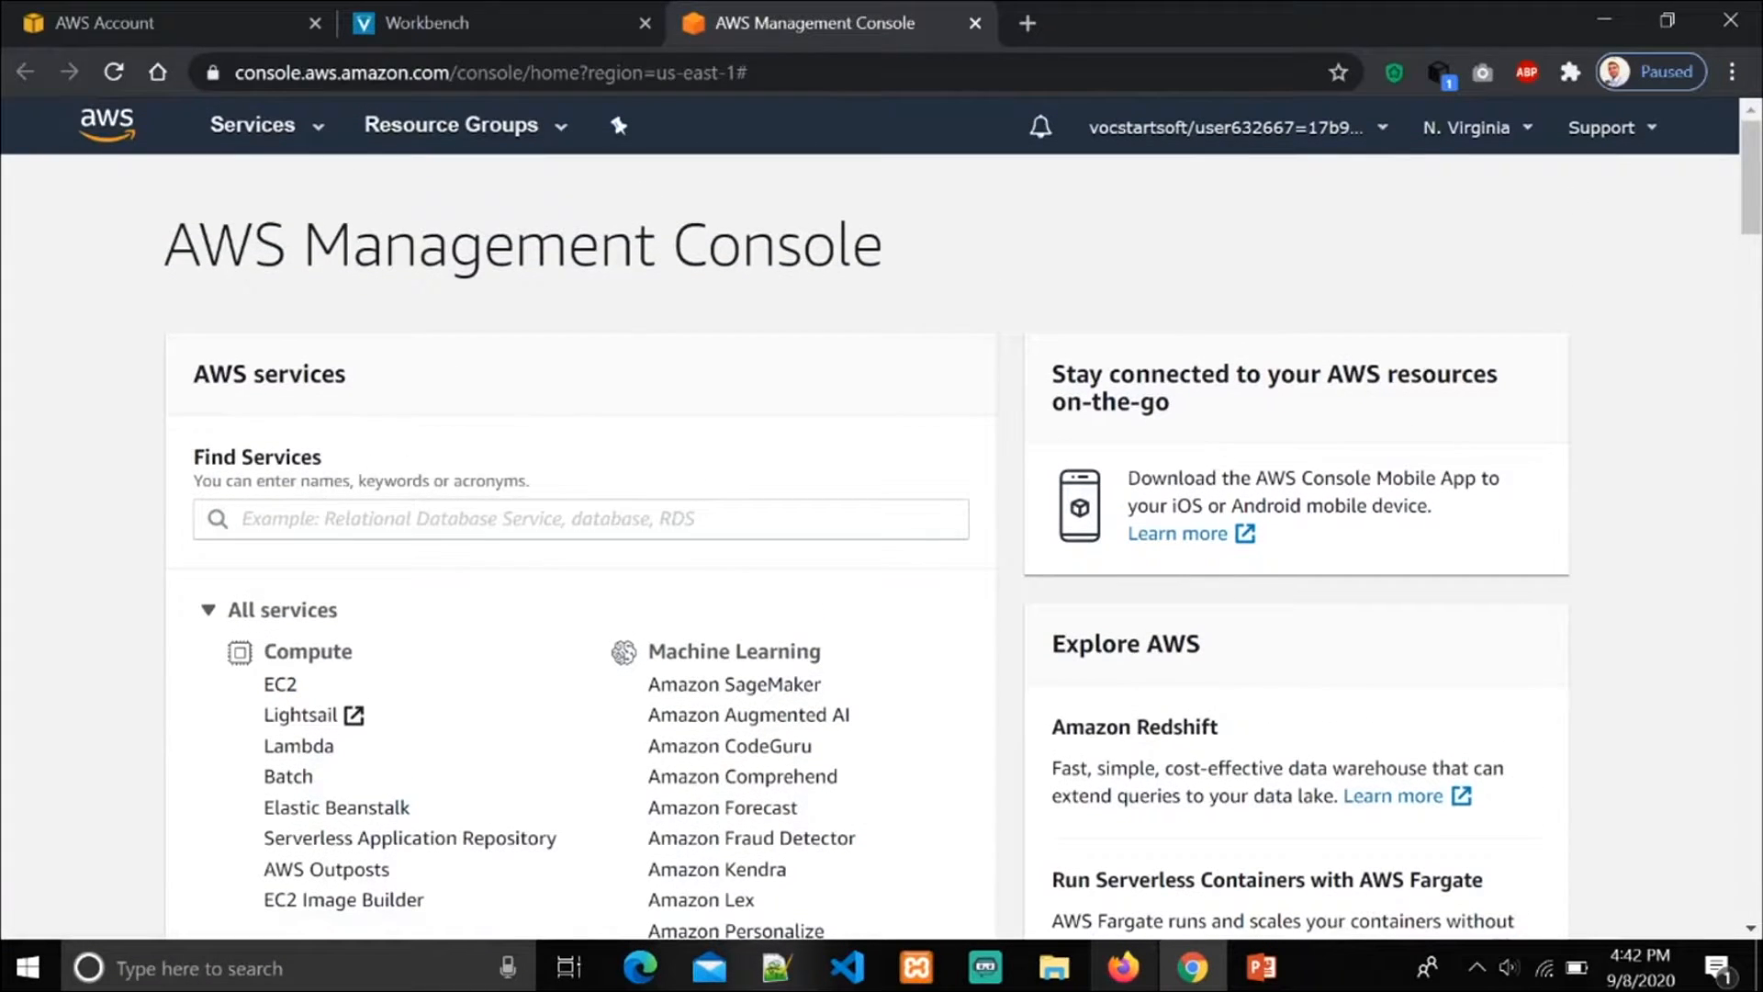
Step: Open the EC2 Instances page and start launching a new instance
left_click(240, 124)
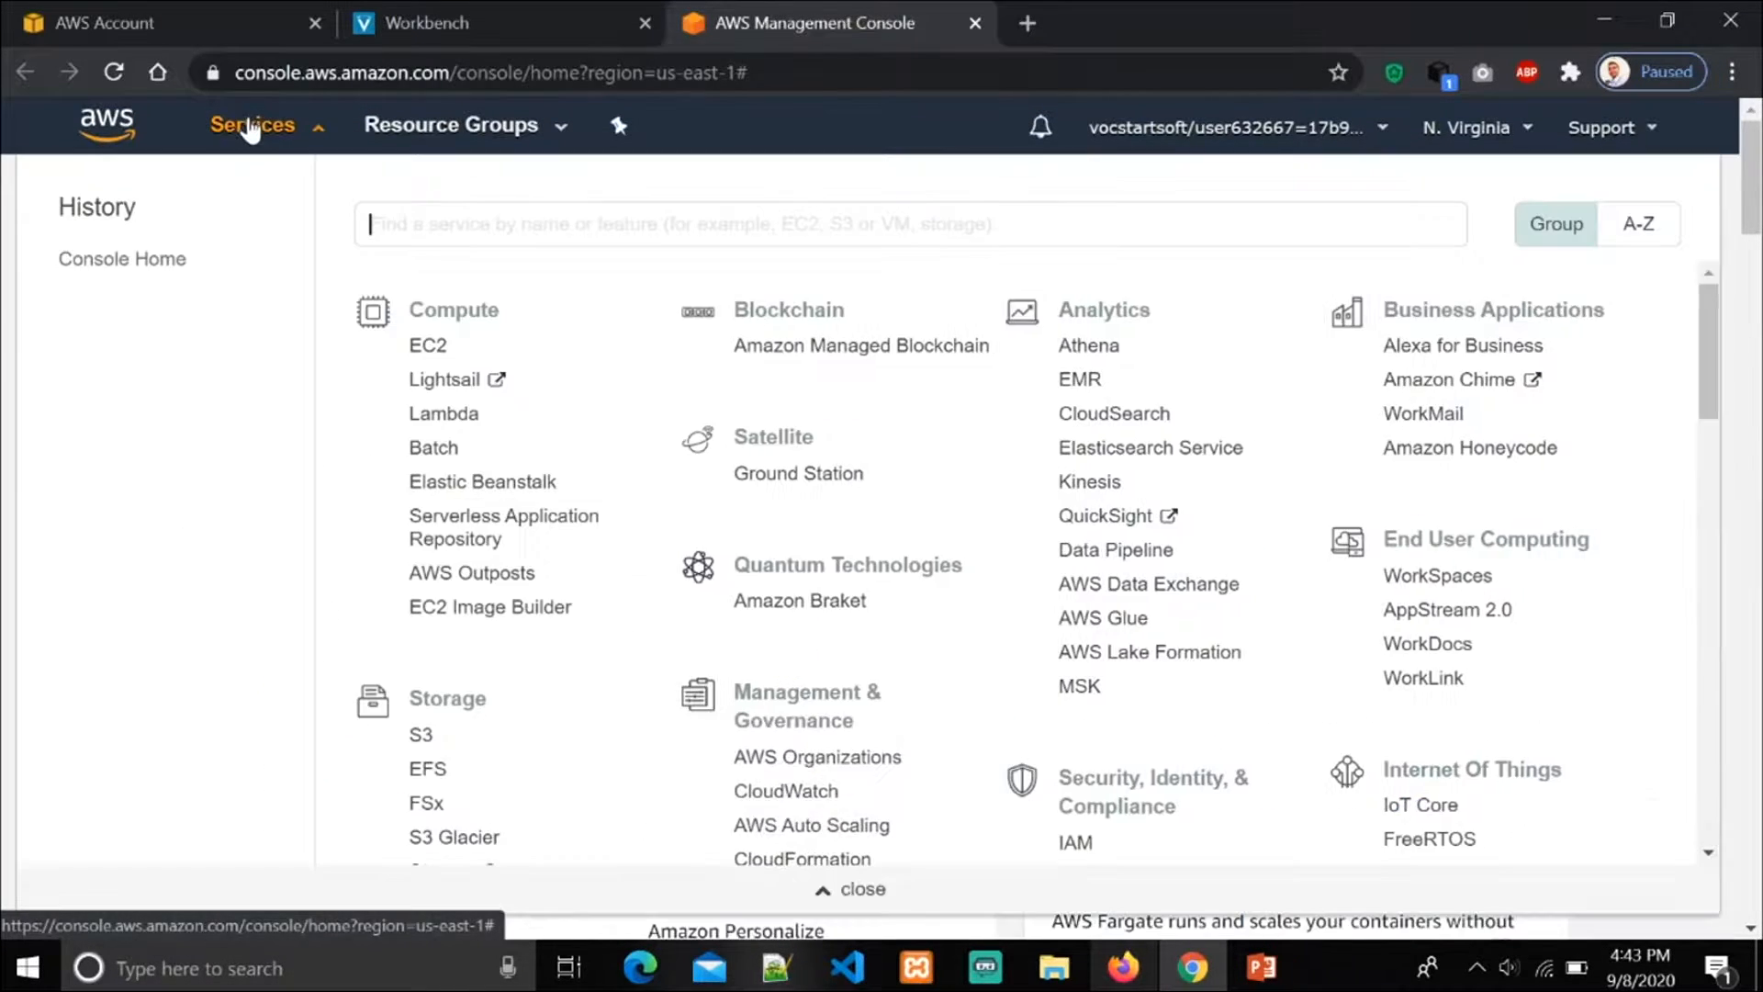
left_click(448, 351)
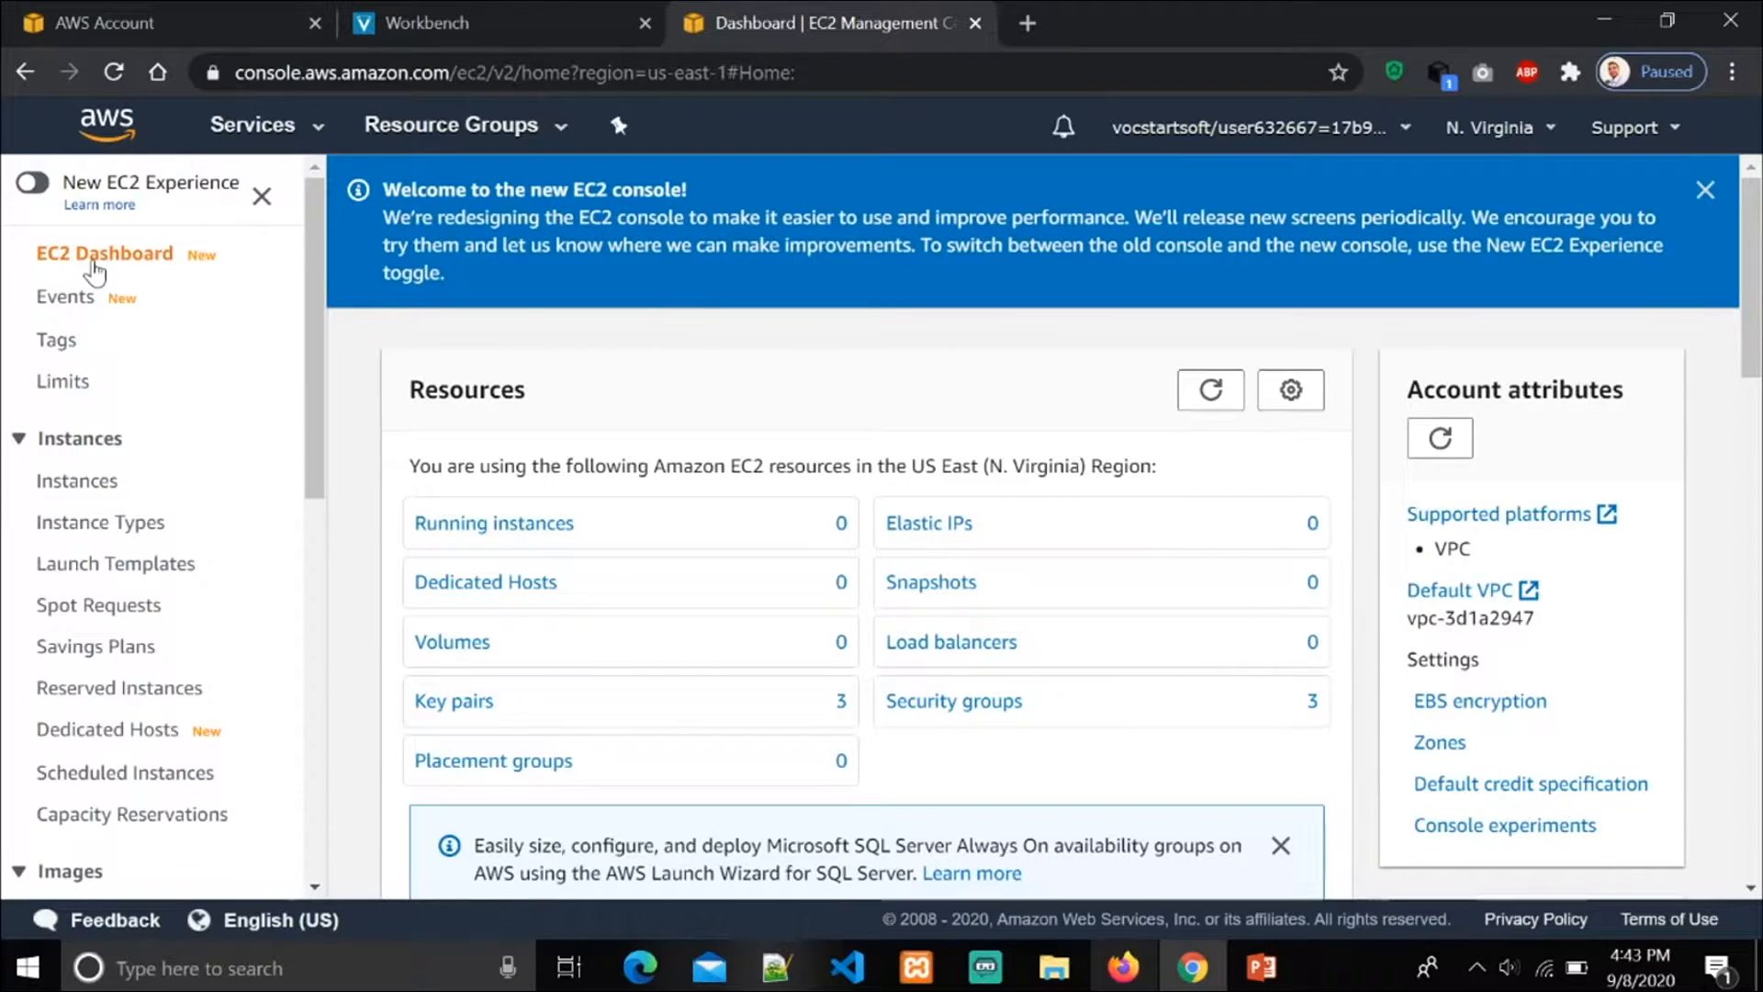
left_click(71, 488)
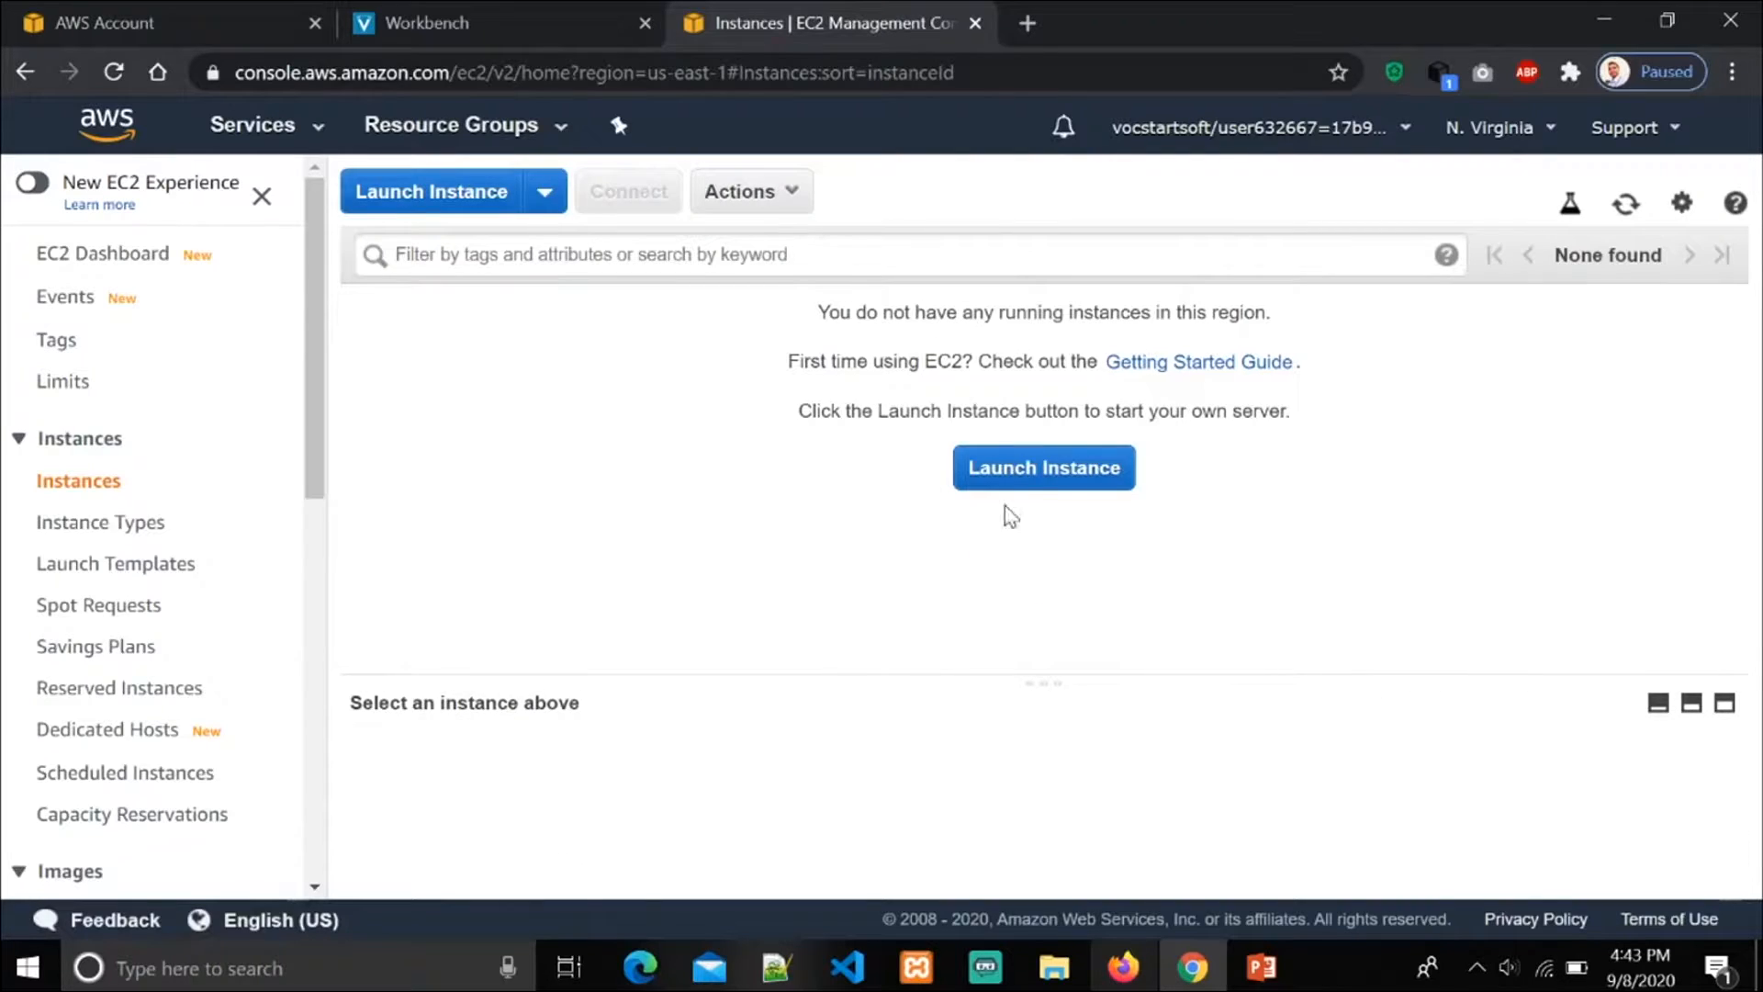
left_click(1076, 480)
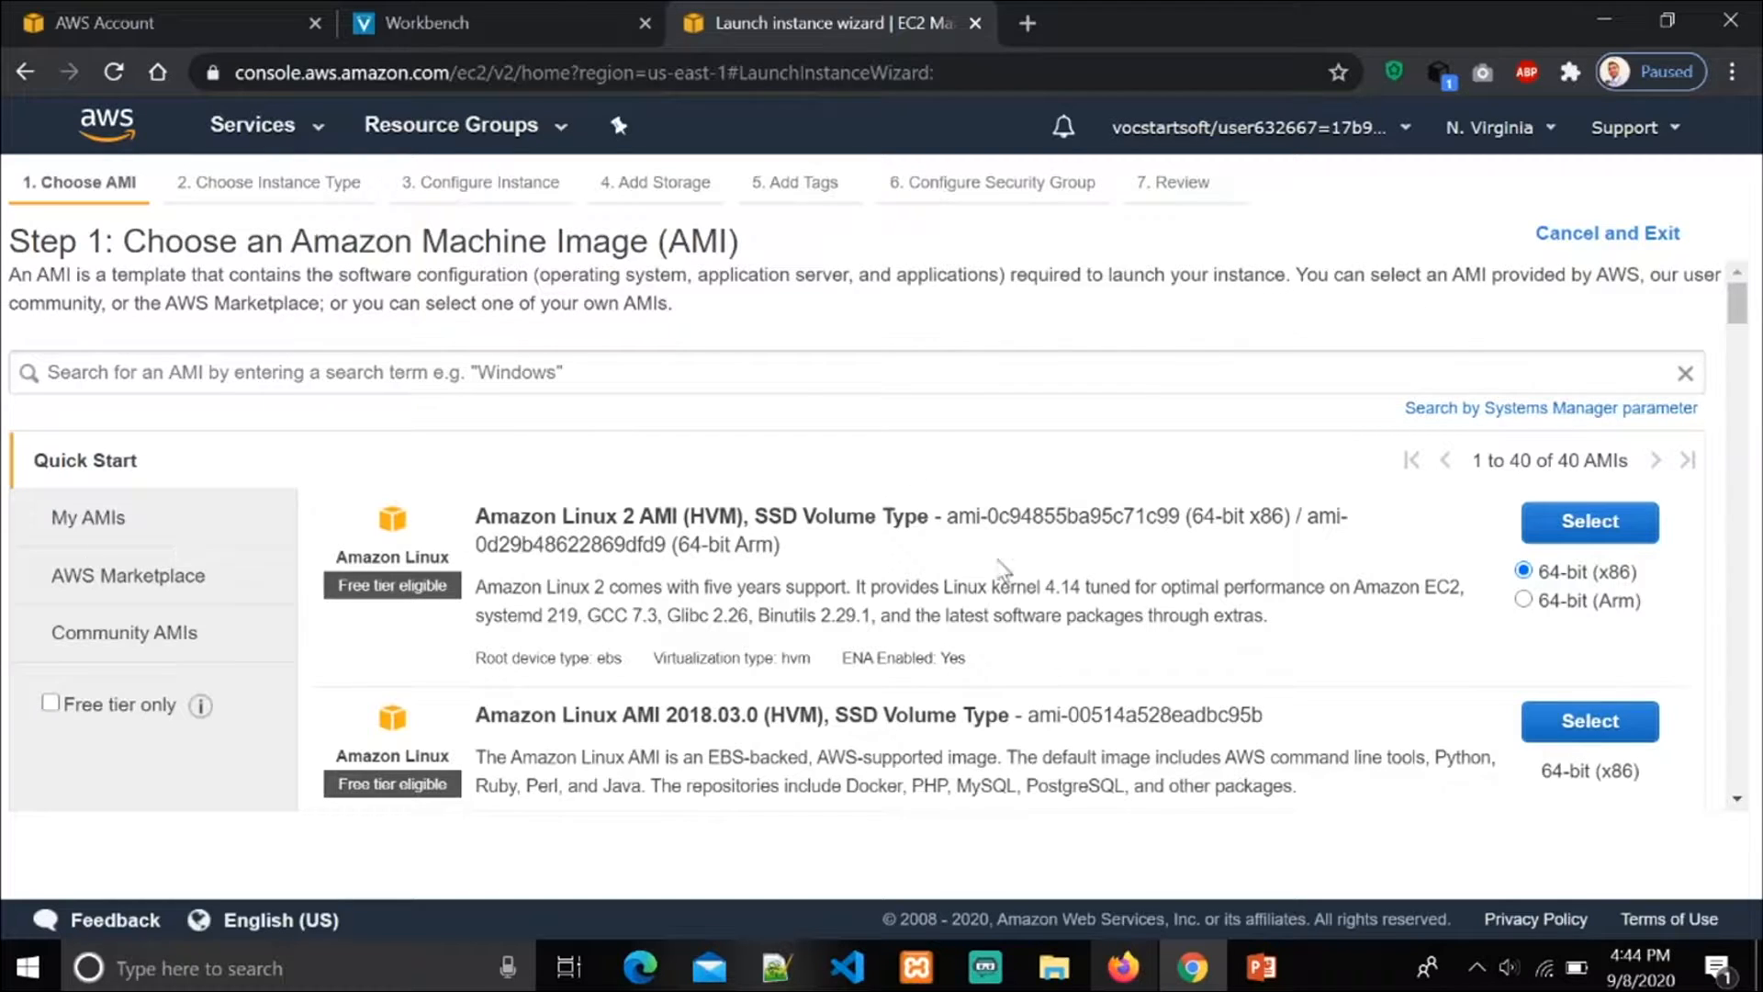
Step: Select the Ubuntu Server 16.04 LTS (HVM), SSD Volume Type image in its 64-bit (x86) version
scroll(1086, 585, "down", 10)
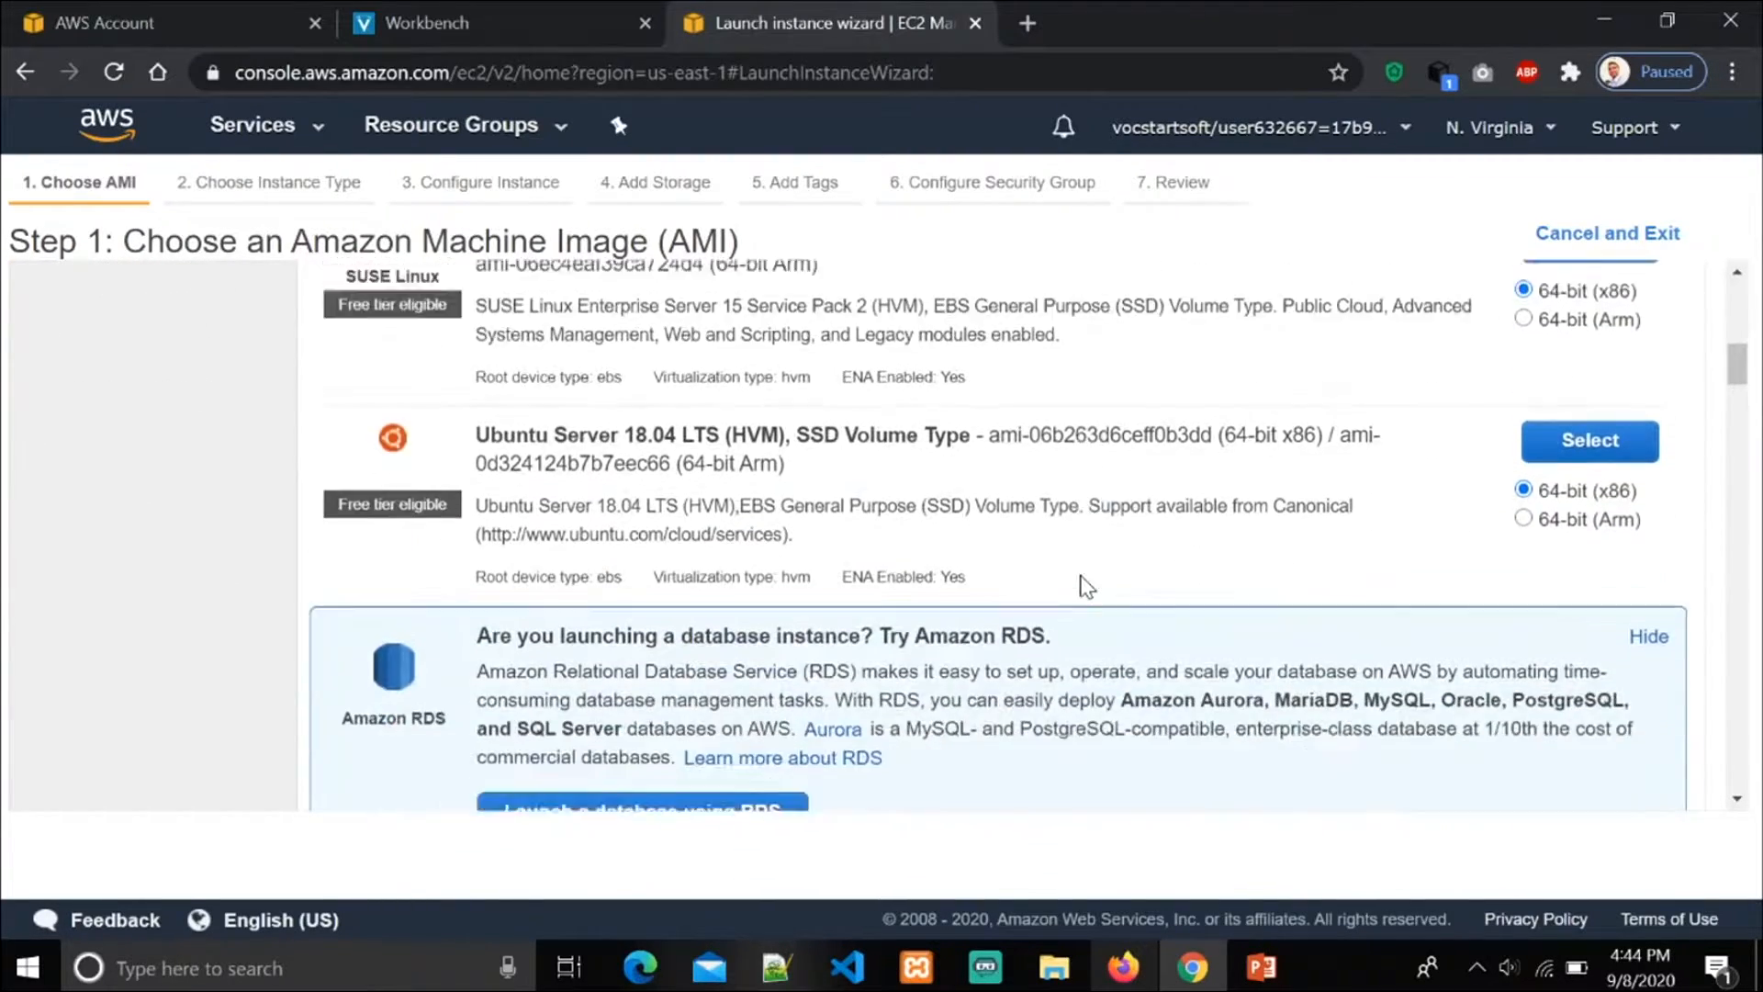
scroll(1085, 585, "down", 2)
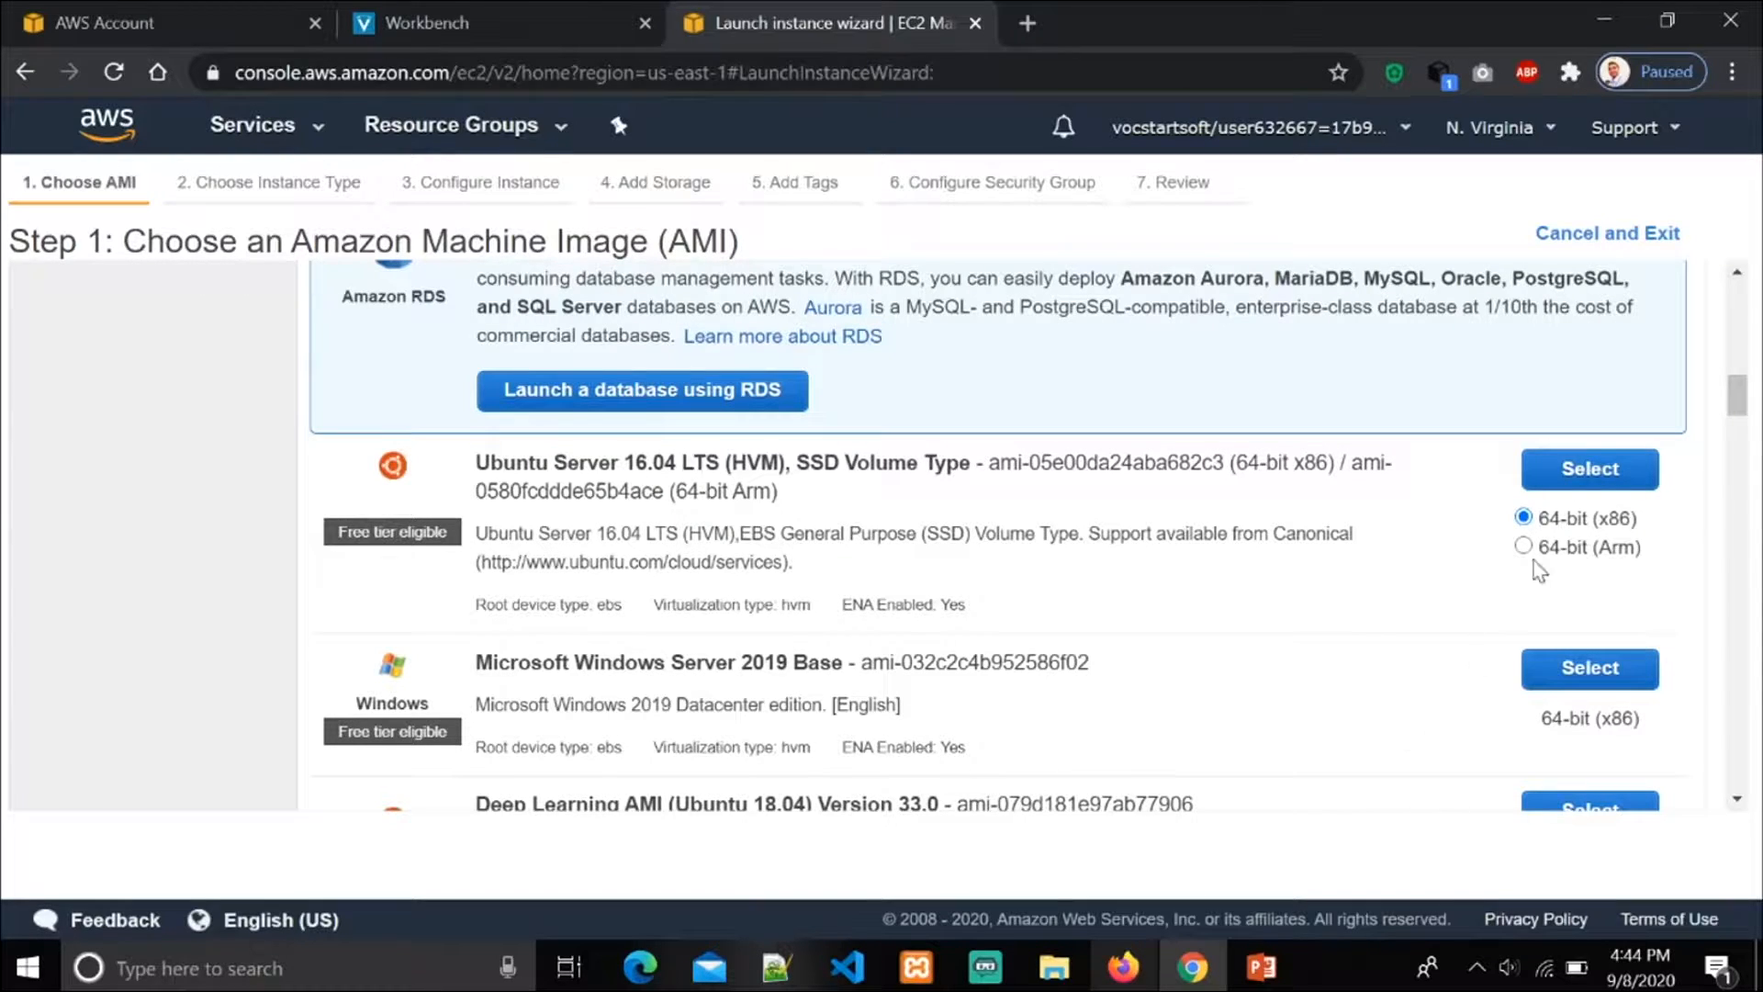
left_click(1606, 475)
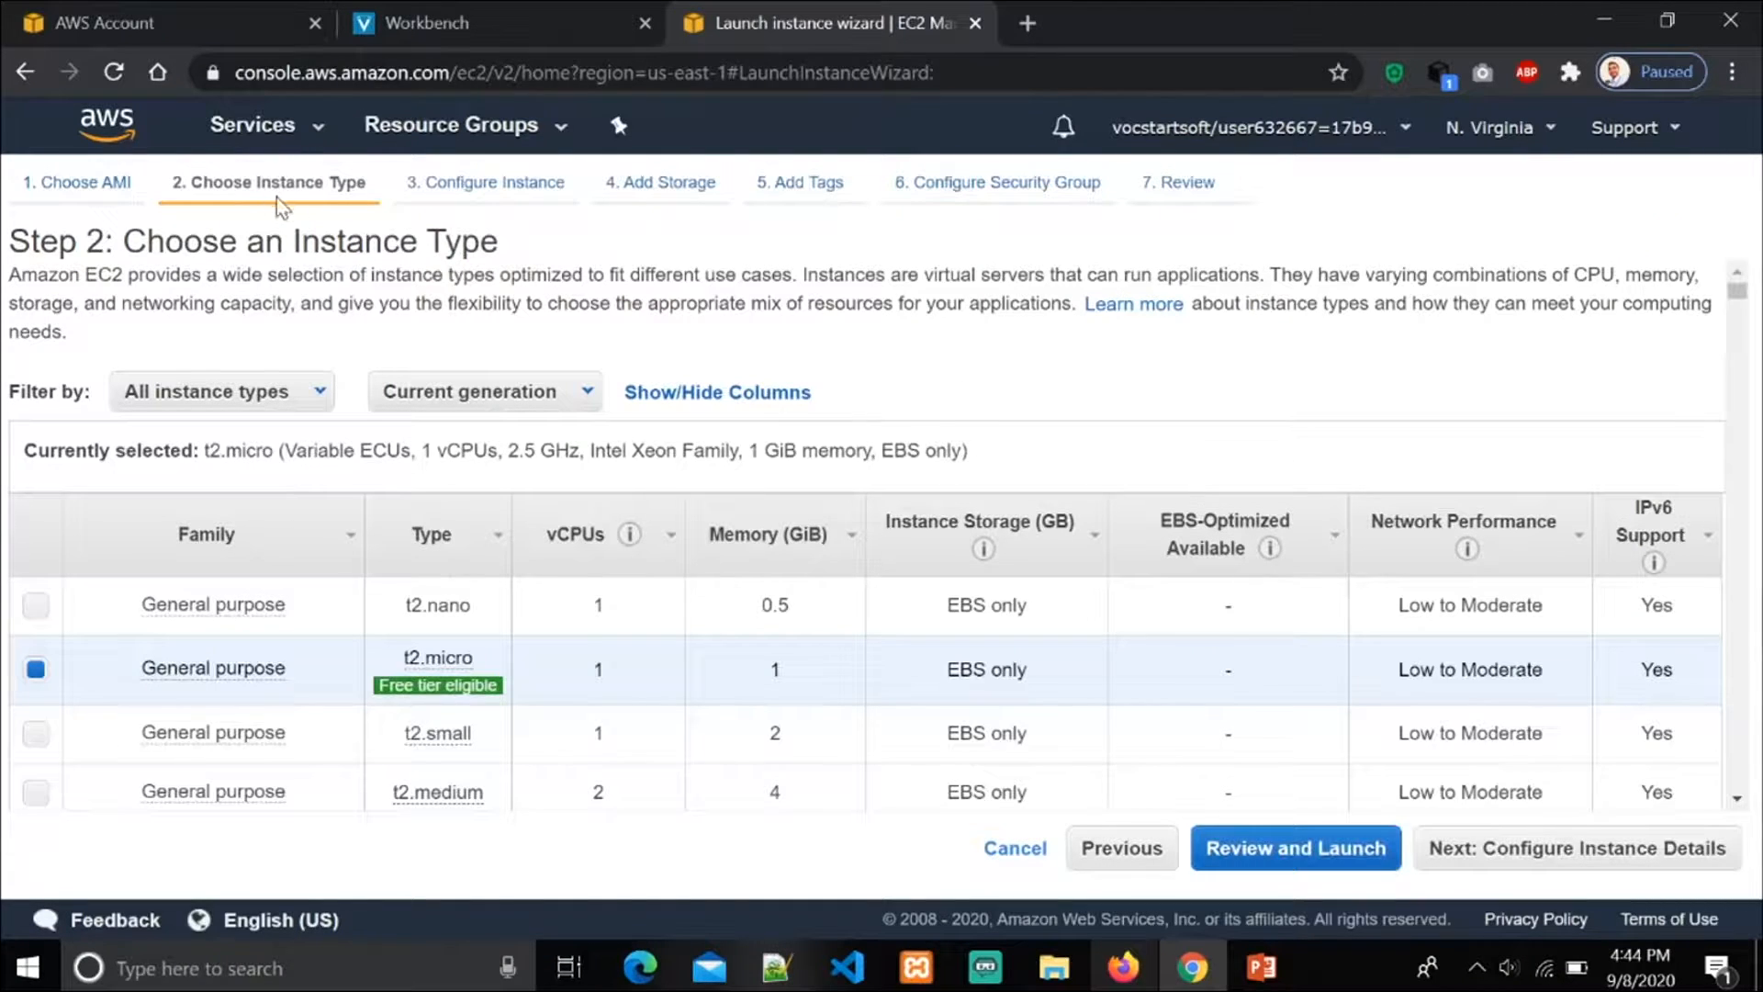
Step: Look over the instance types, keep t2.micro and continue to the instance details
scroll(1129, 440, "down", 3)
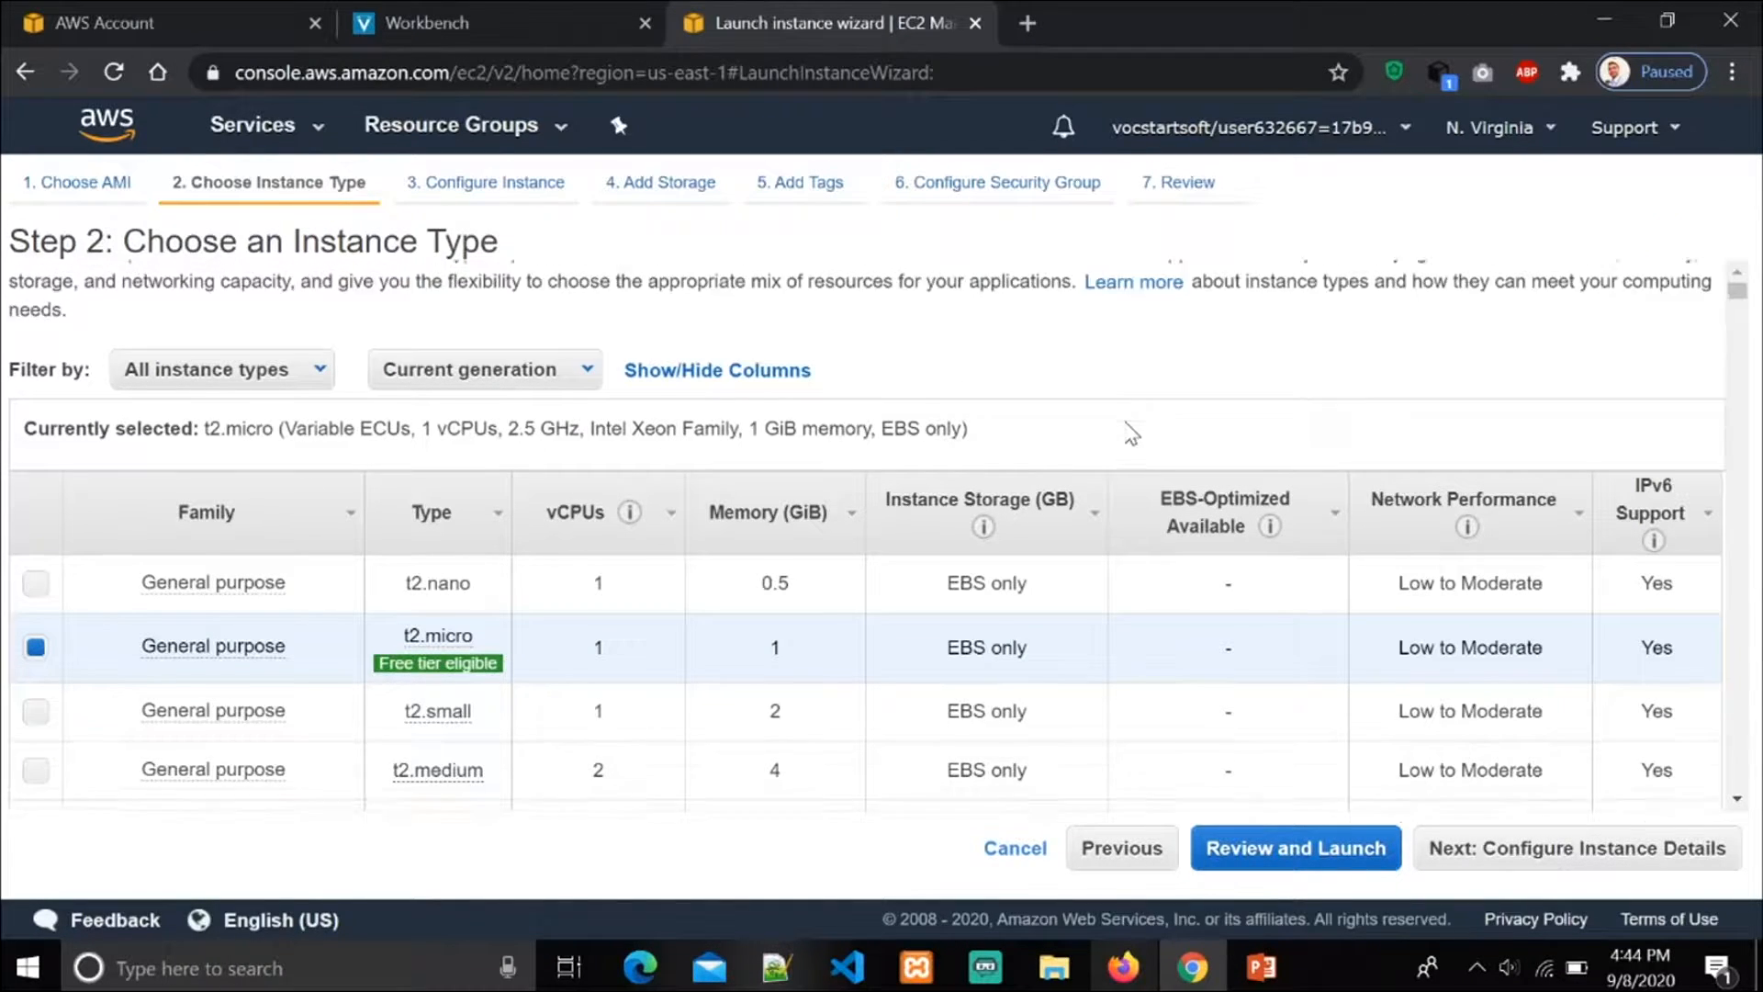
mouse_move(438, 564)
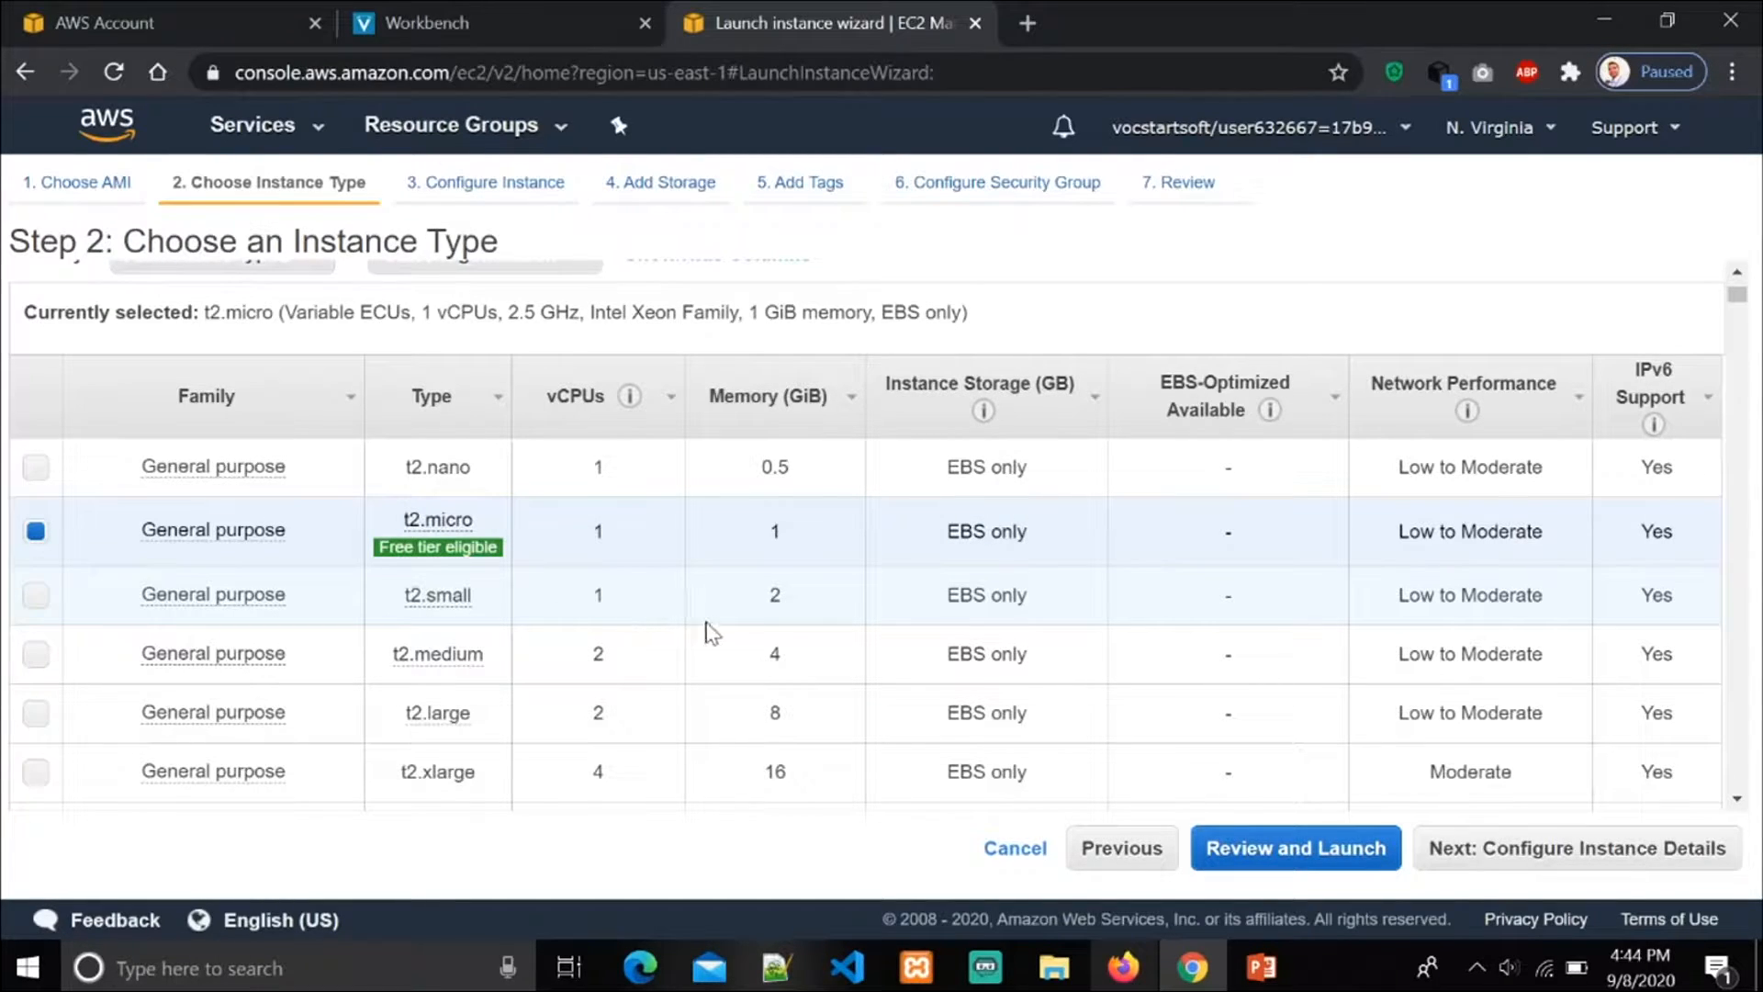
mouse_move(431, 529)
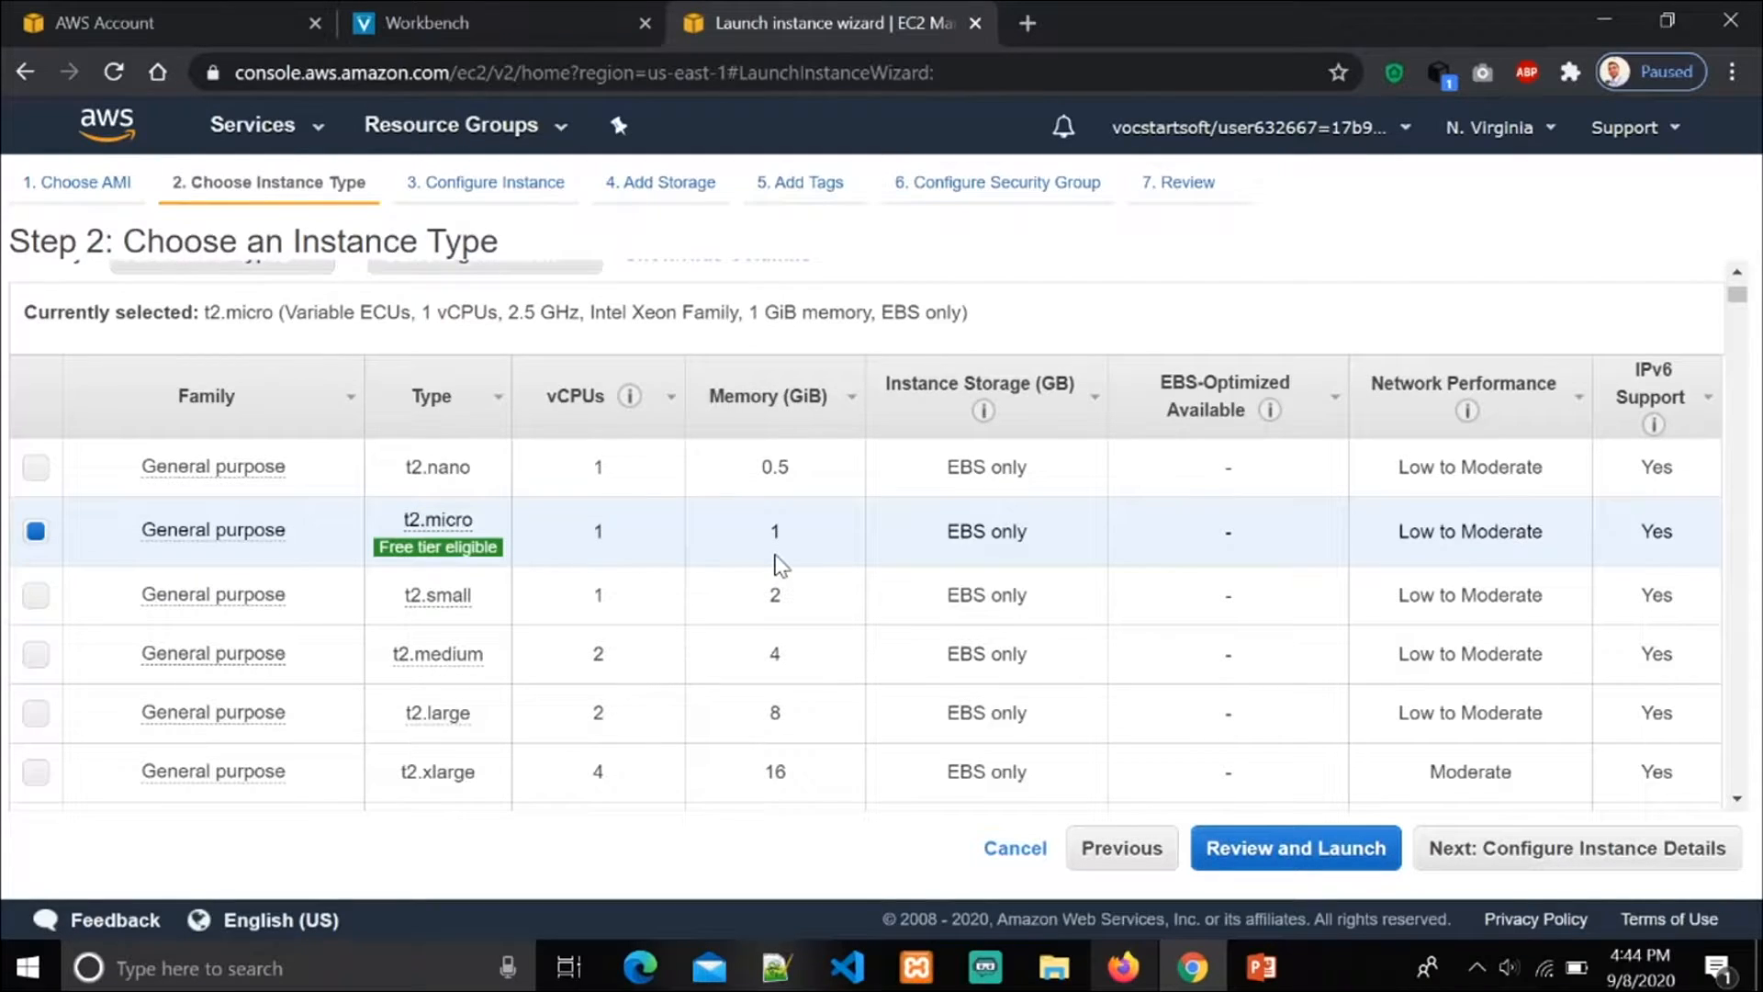
left_click(1506, 851)
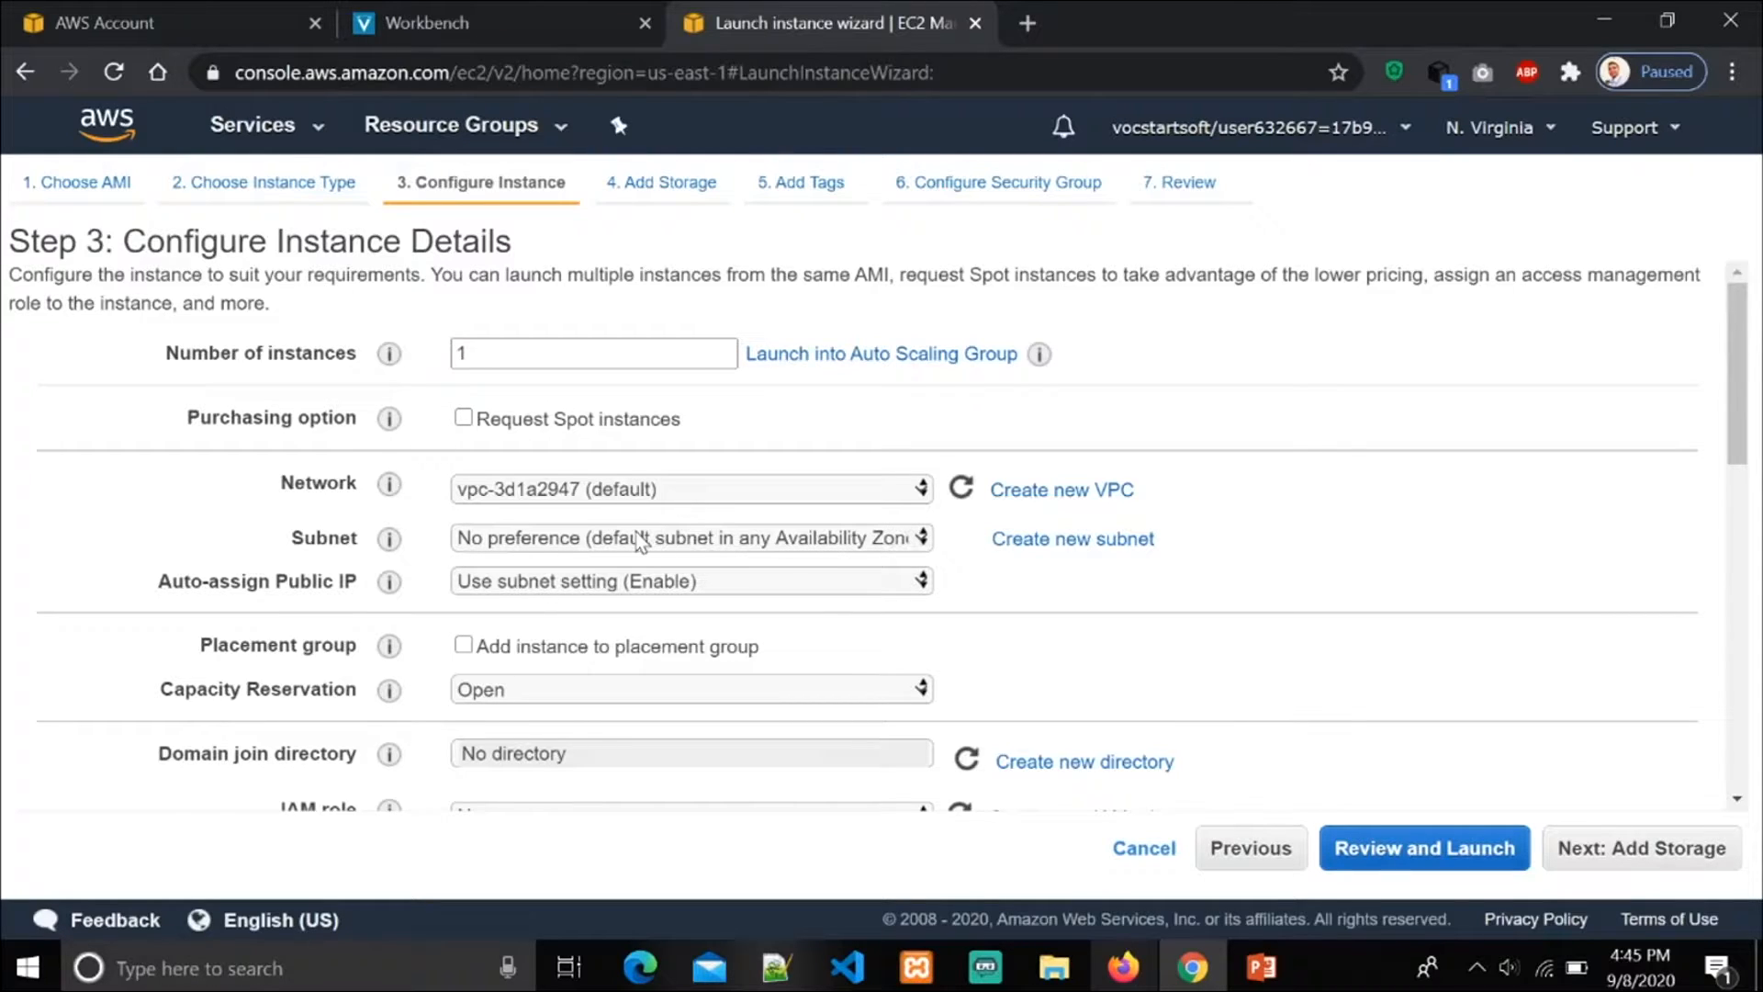
Step: View the list of AWS regions and continue to storage with the default instance details
left_click(1550, 134)
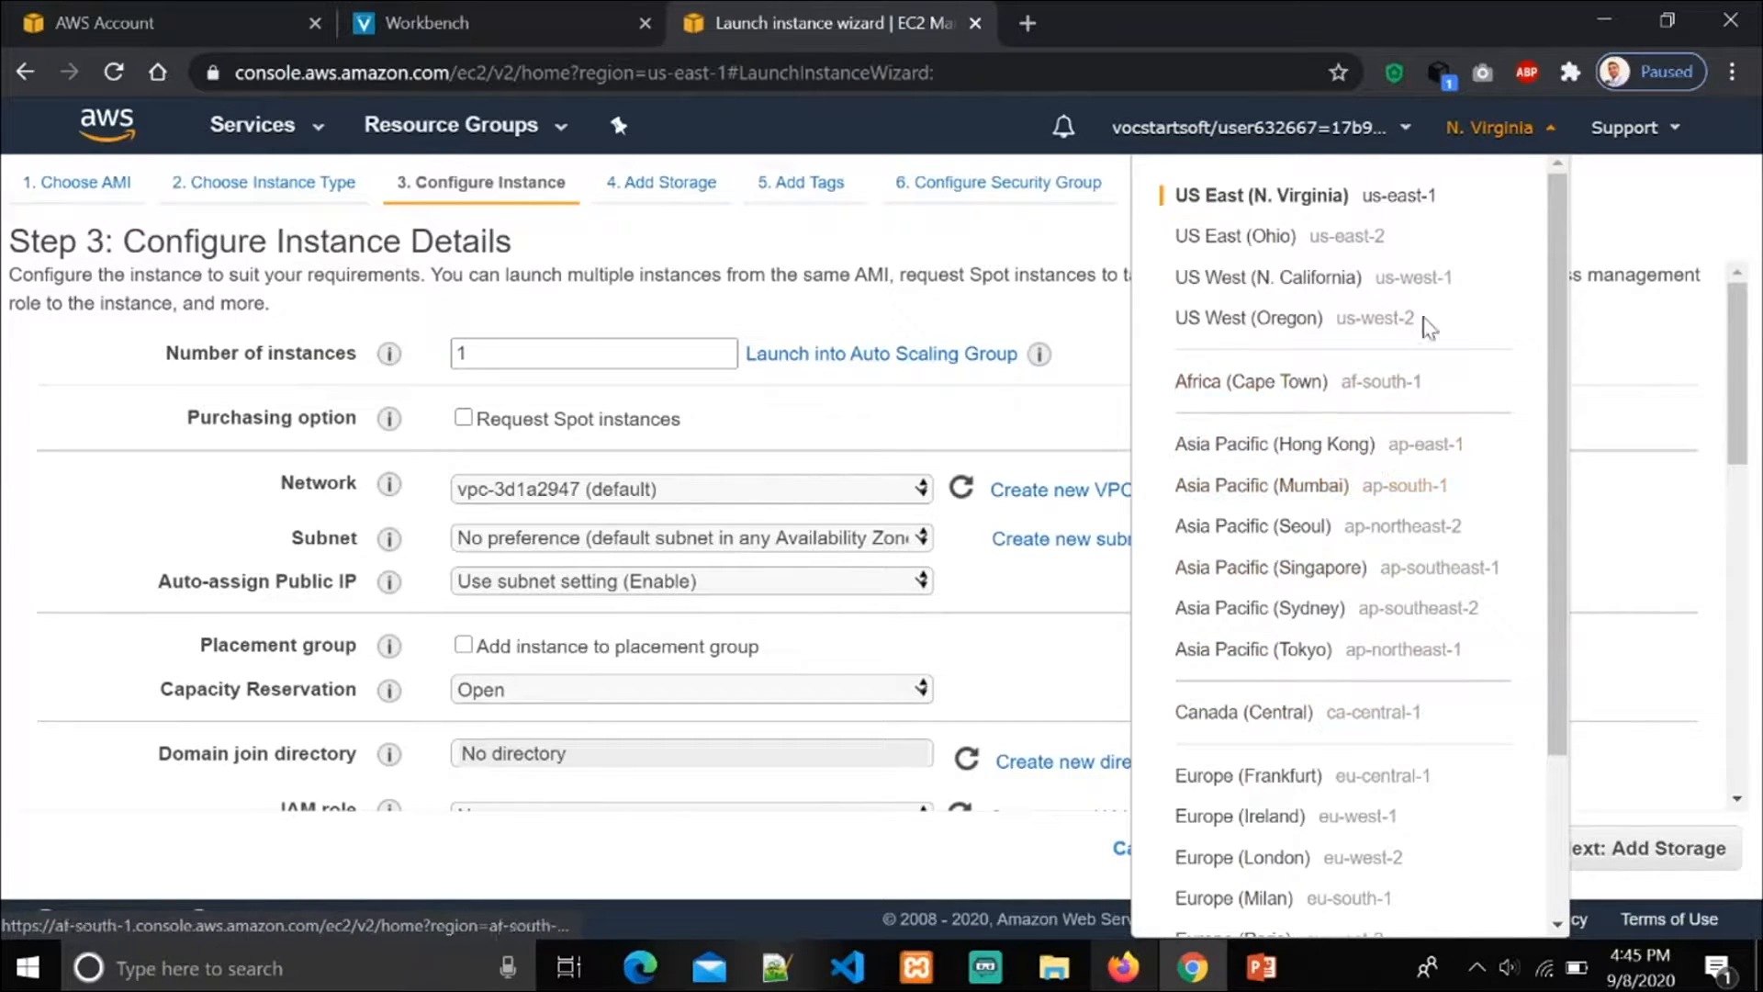
left_click(1552, 129)
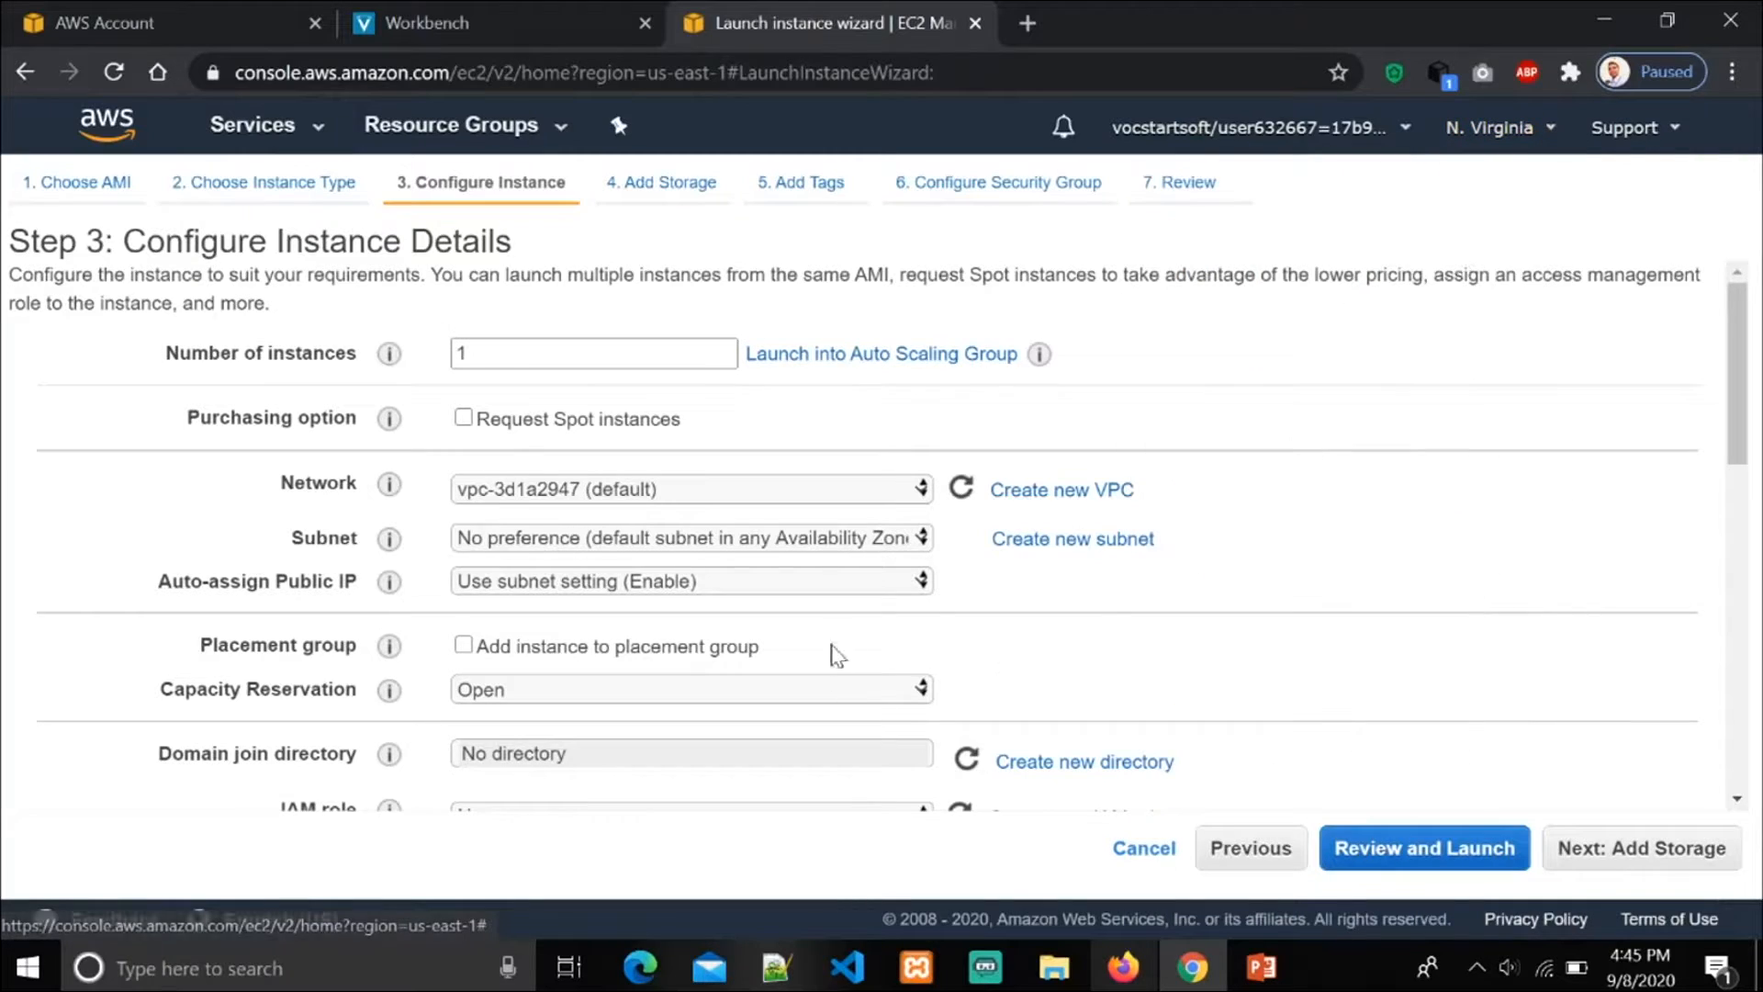
scroll(1389, 598, "down", 4)
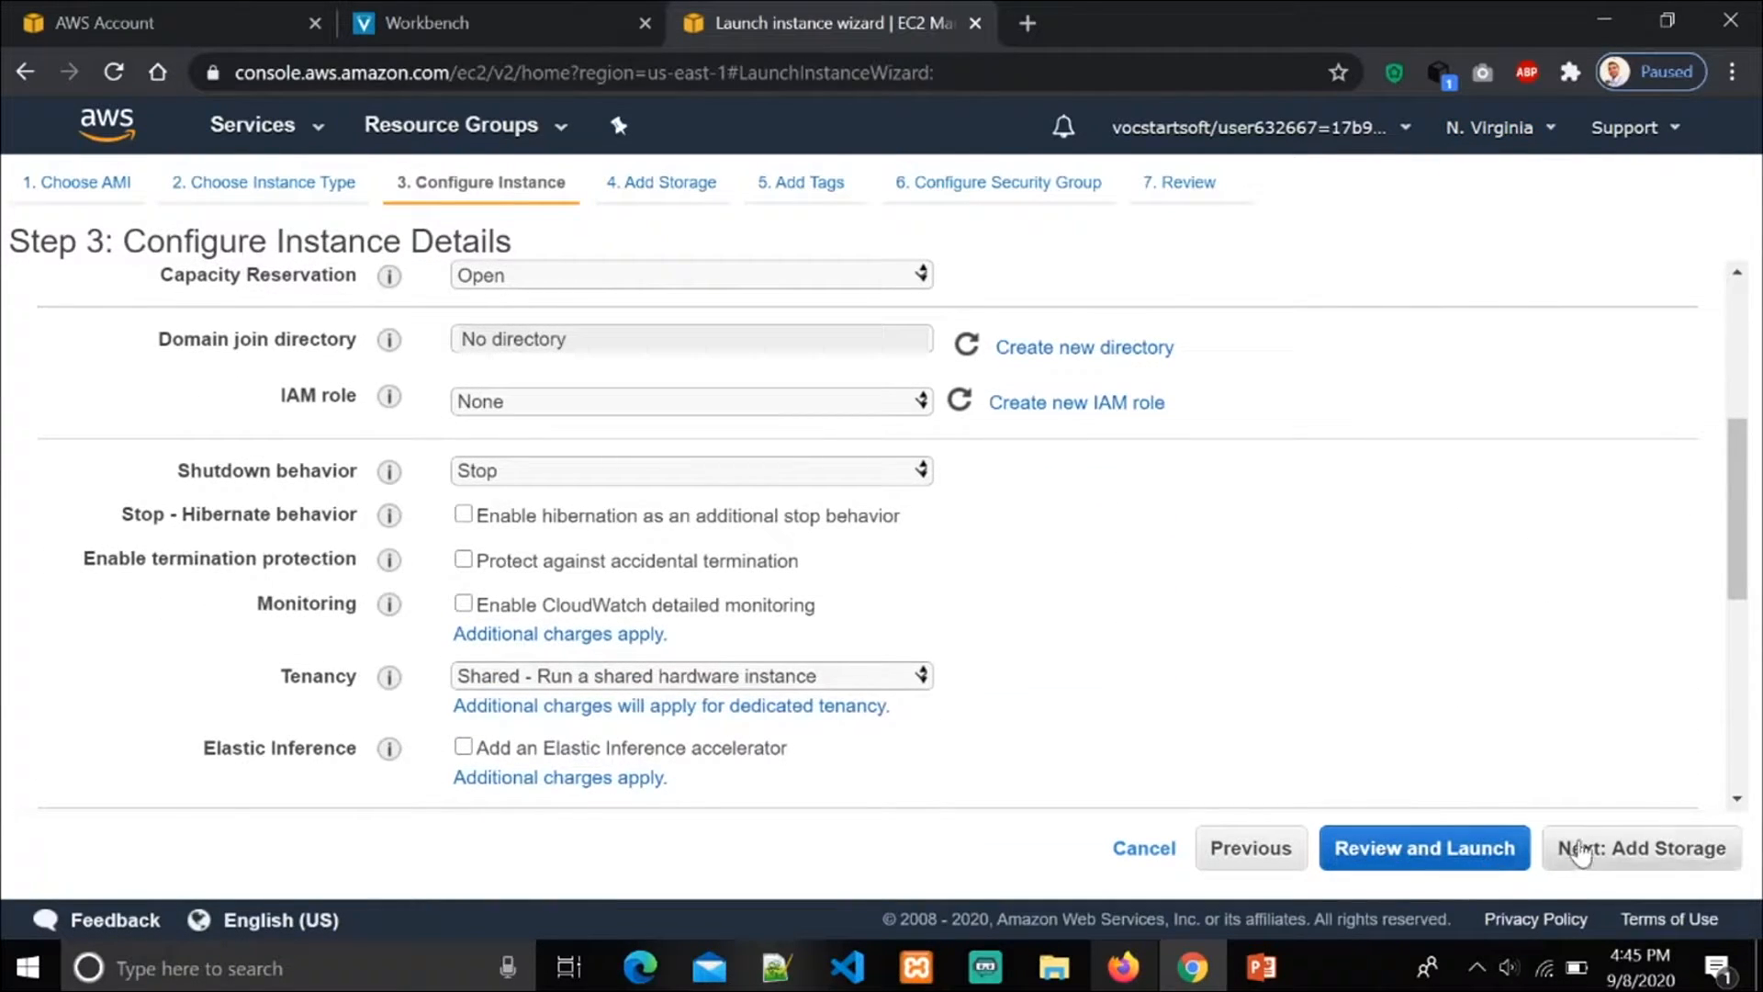
left_click(1614, 861)
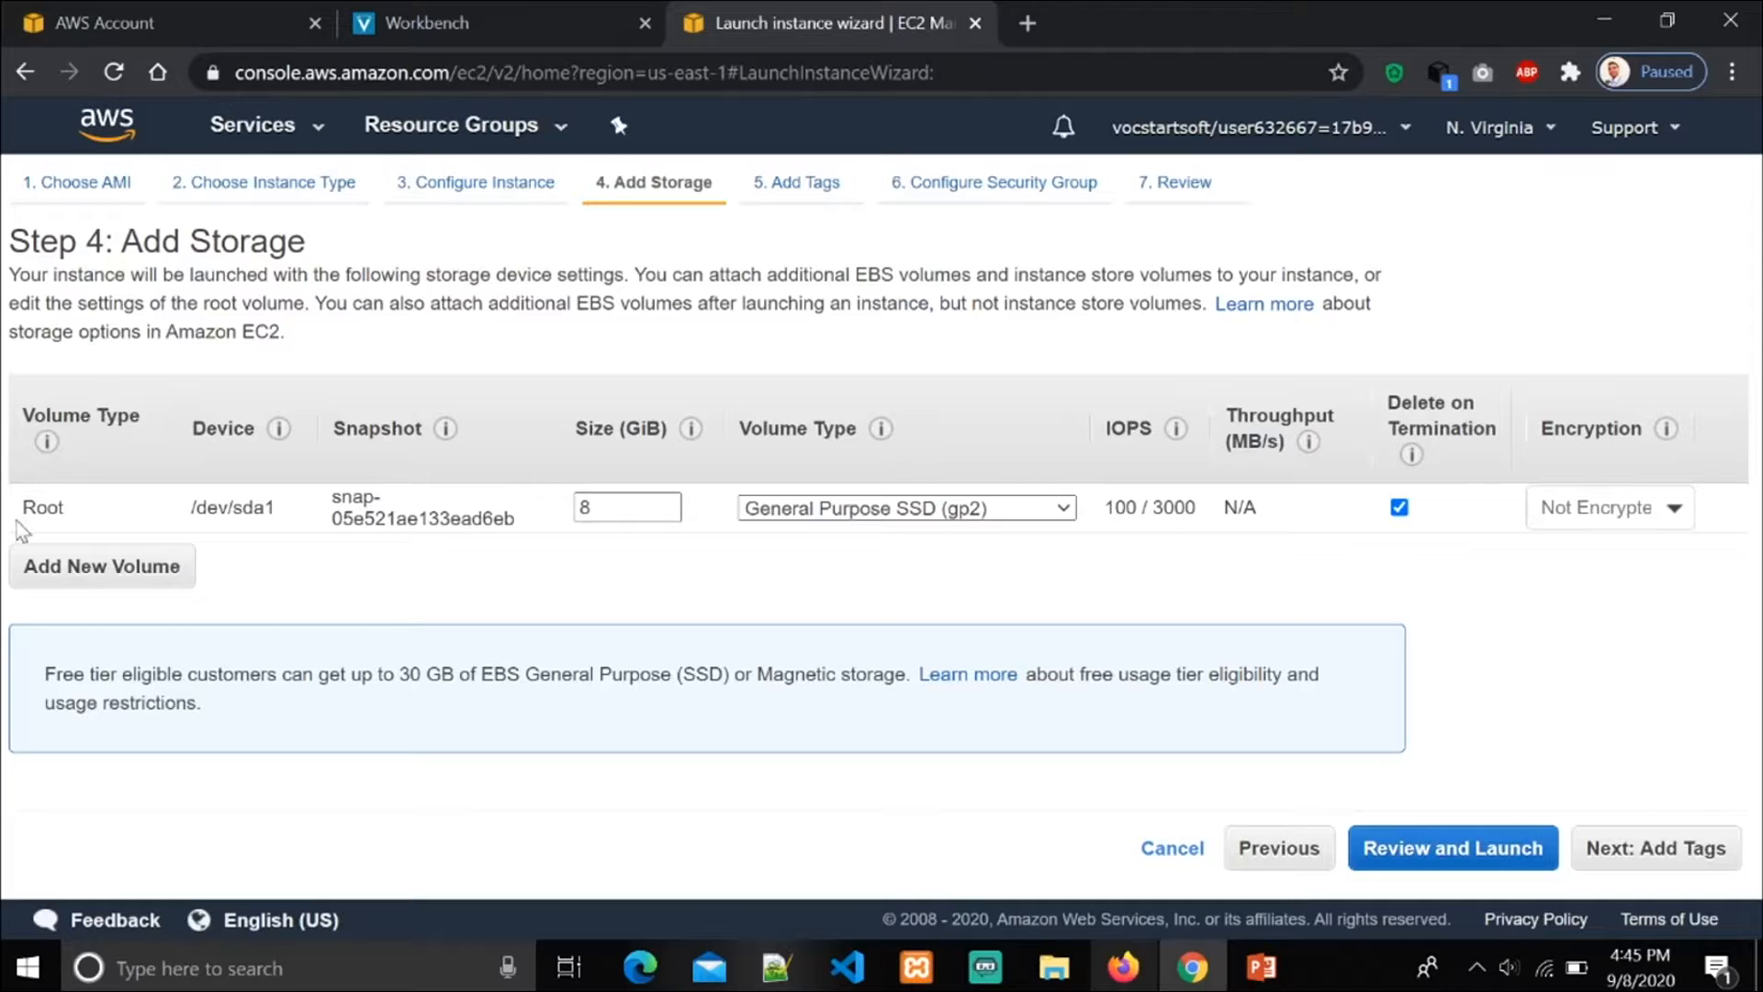
Step: Keep the root volume at 8 GiB and continue past the tags to the security group settings without adding any
double_click(582, 506)
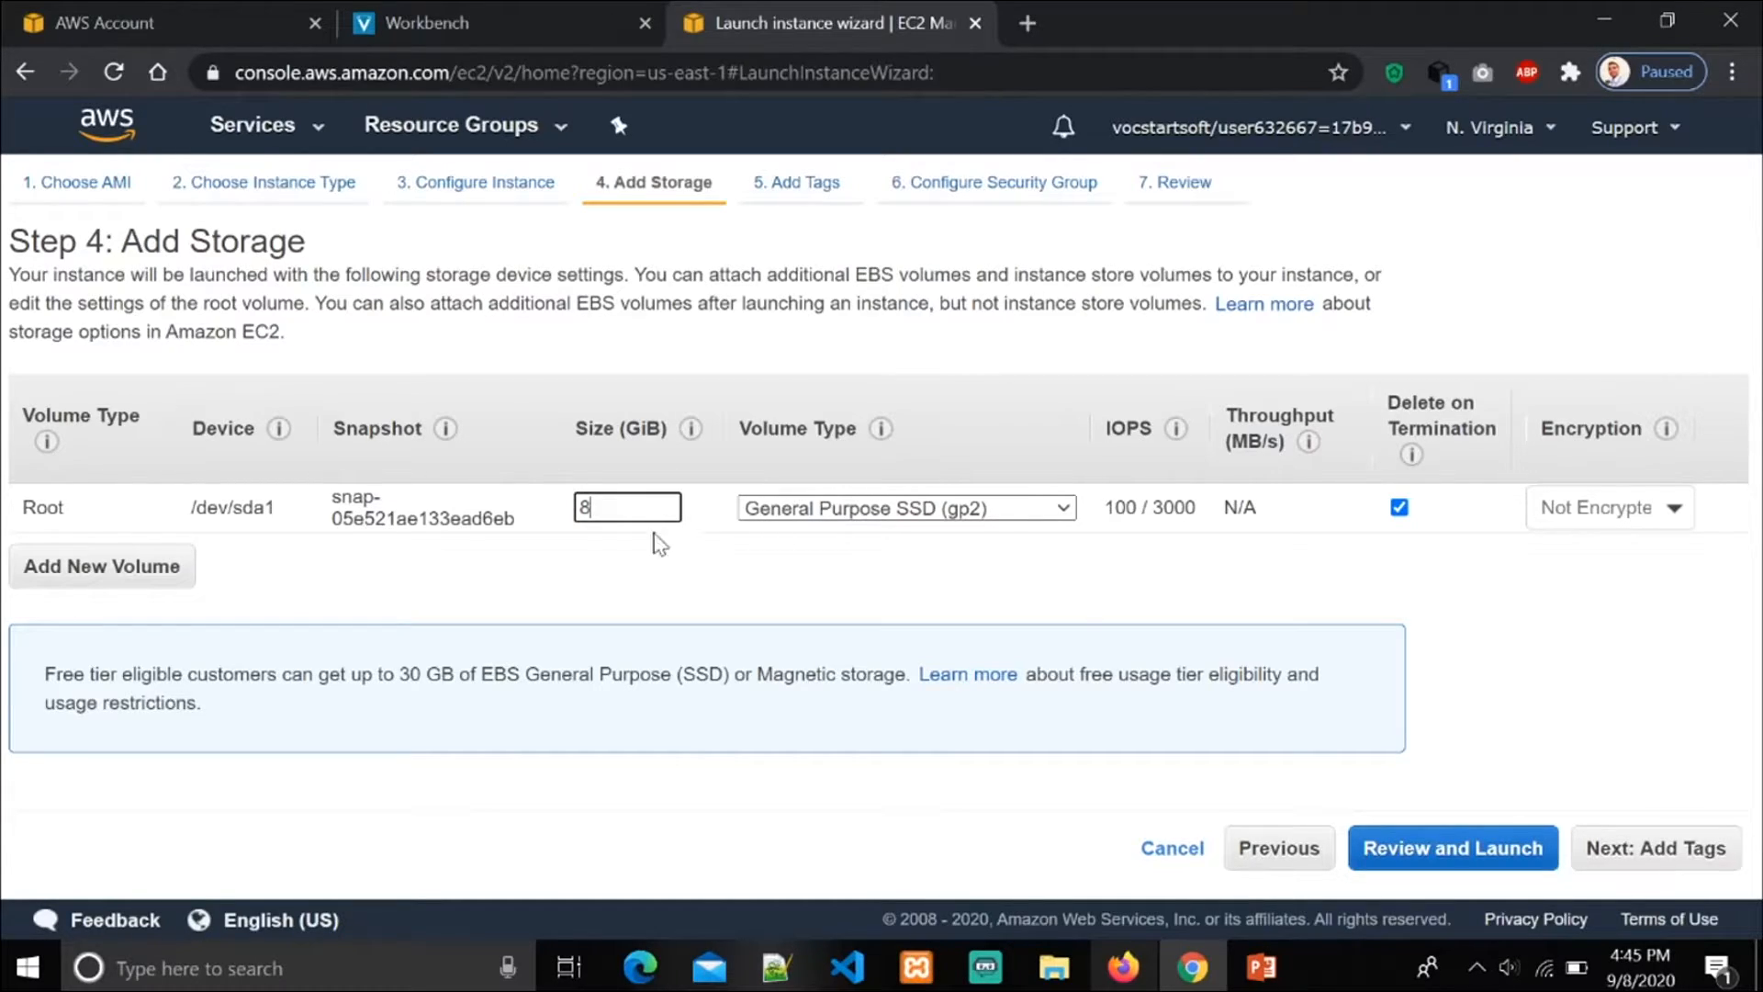
left_click(1604, 854)
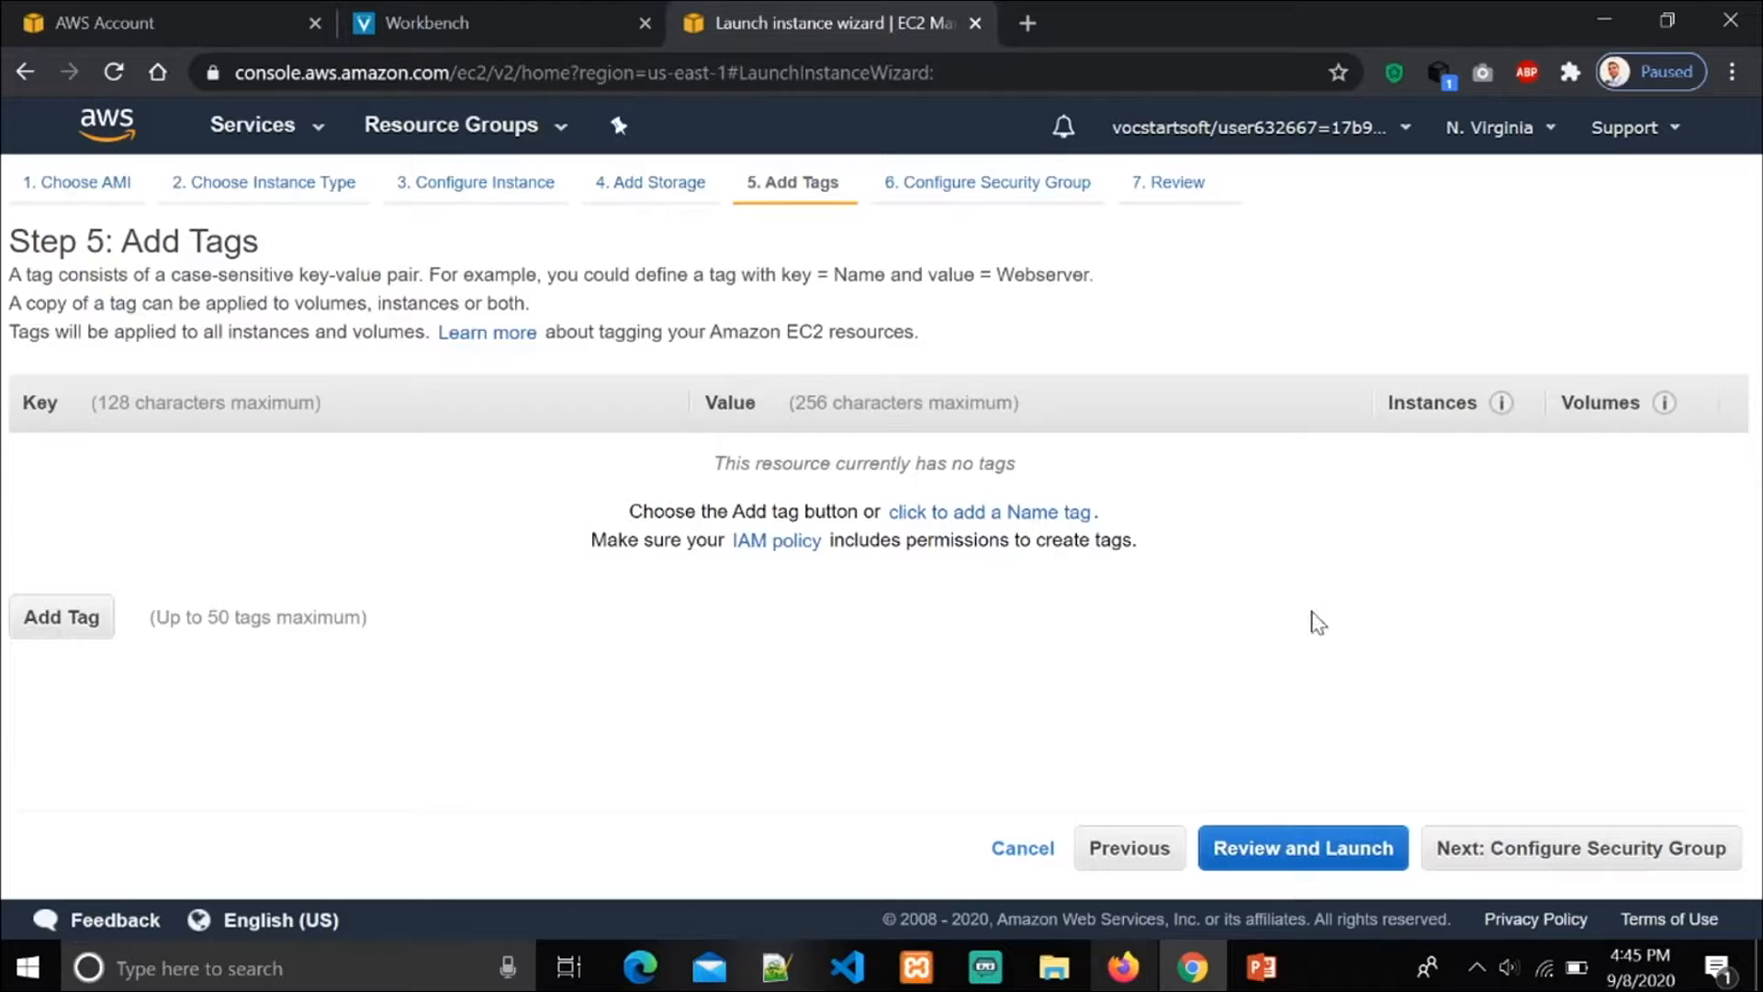
left_click(1585, 846)
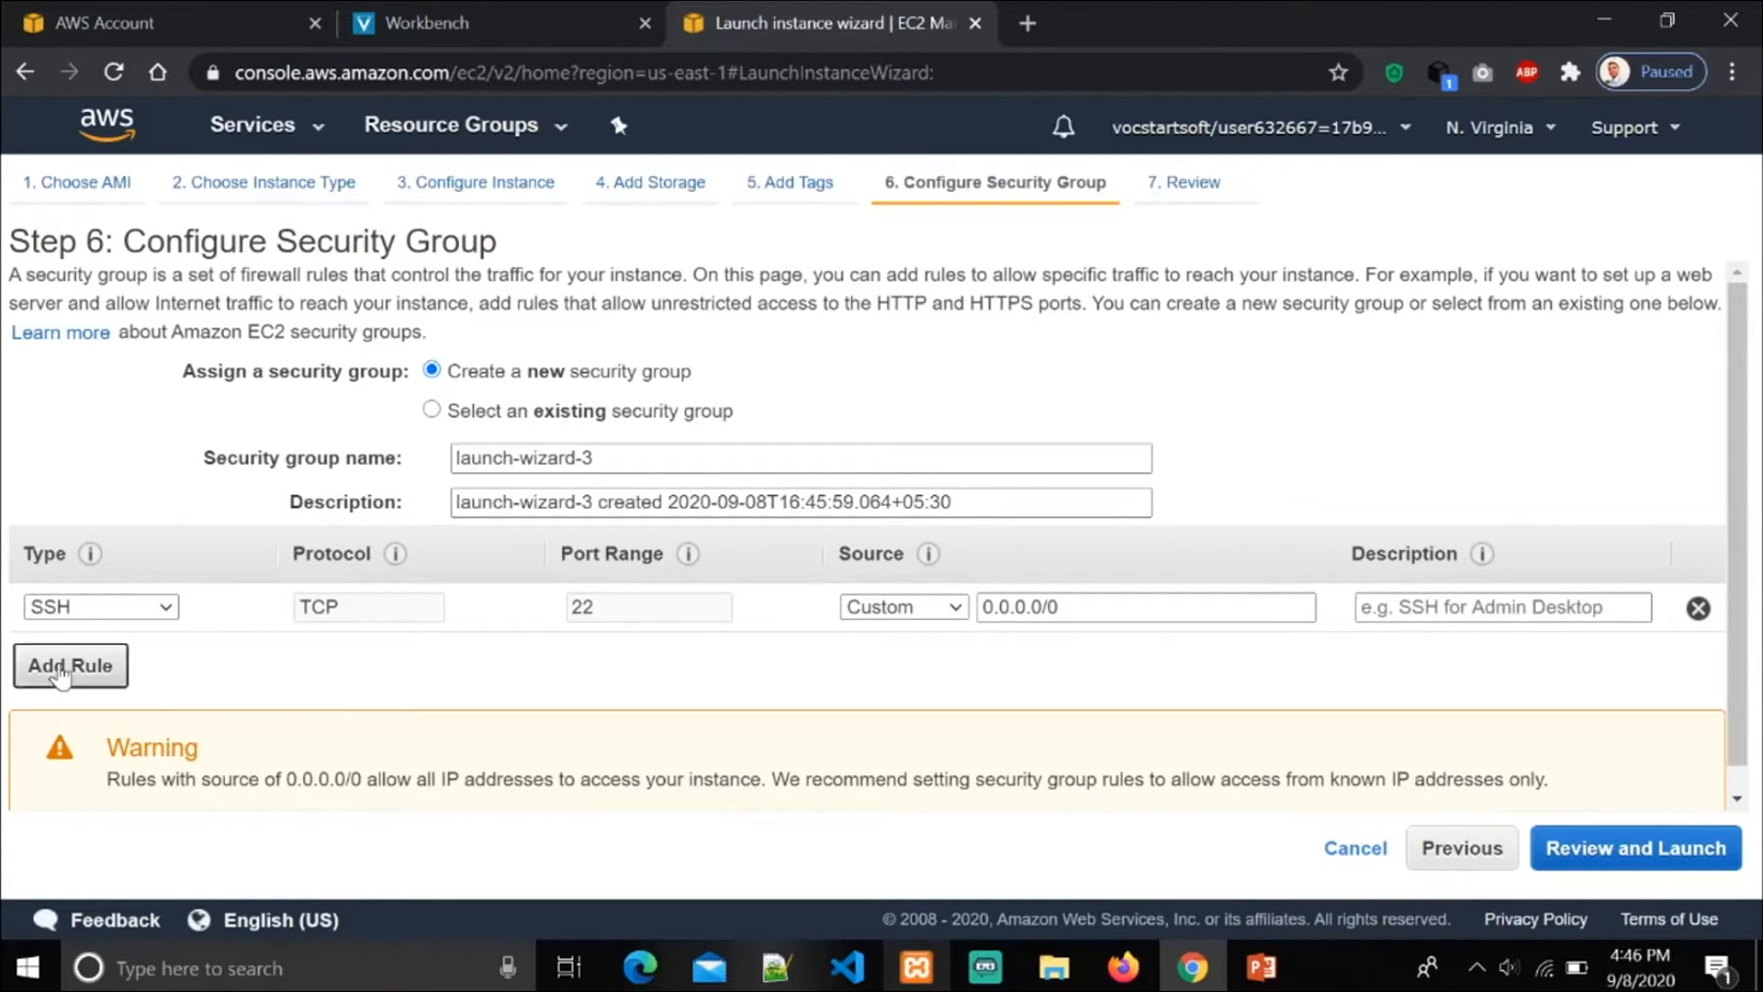
Step: Add an HTTP rule to the new security group with its source set to Anywhere
left_click(66, 667)
left_click(168, 656)
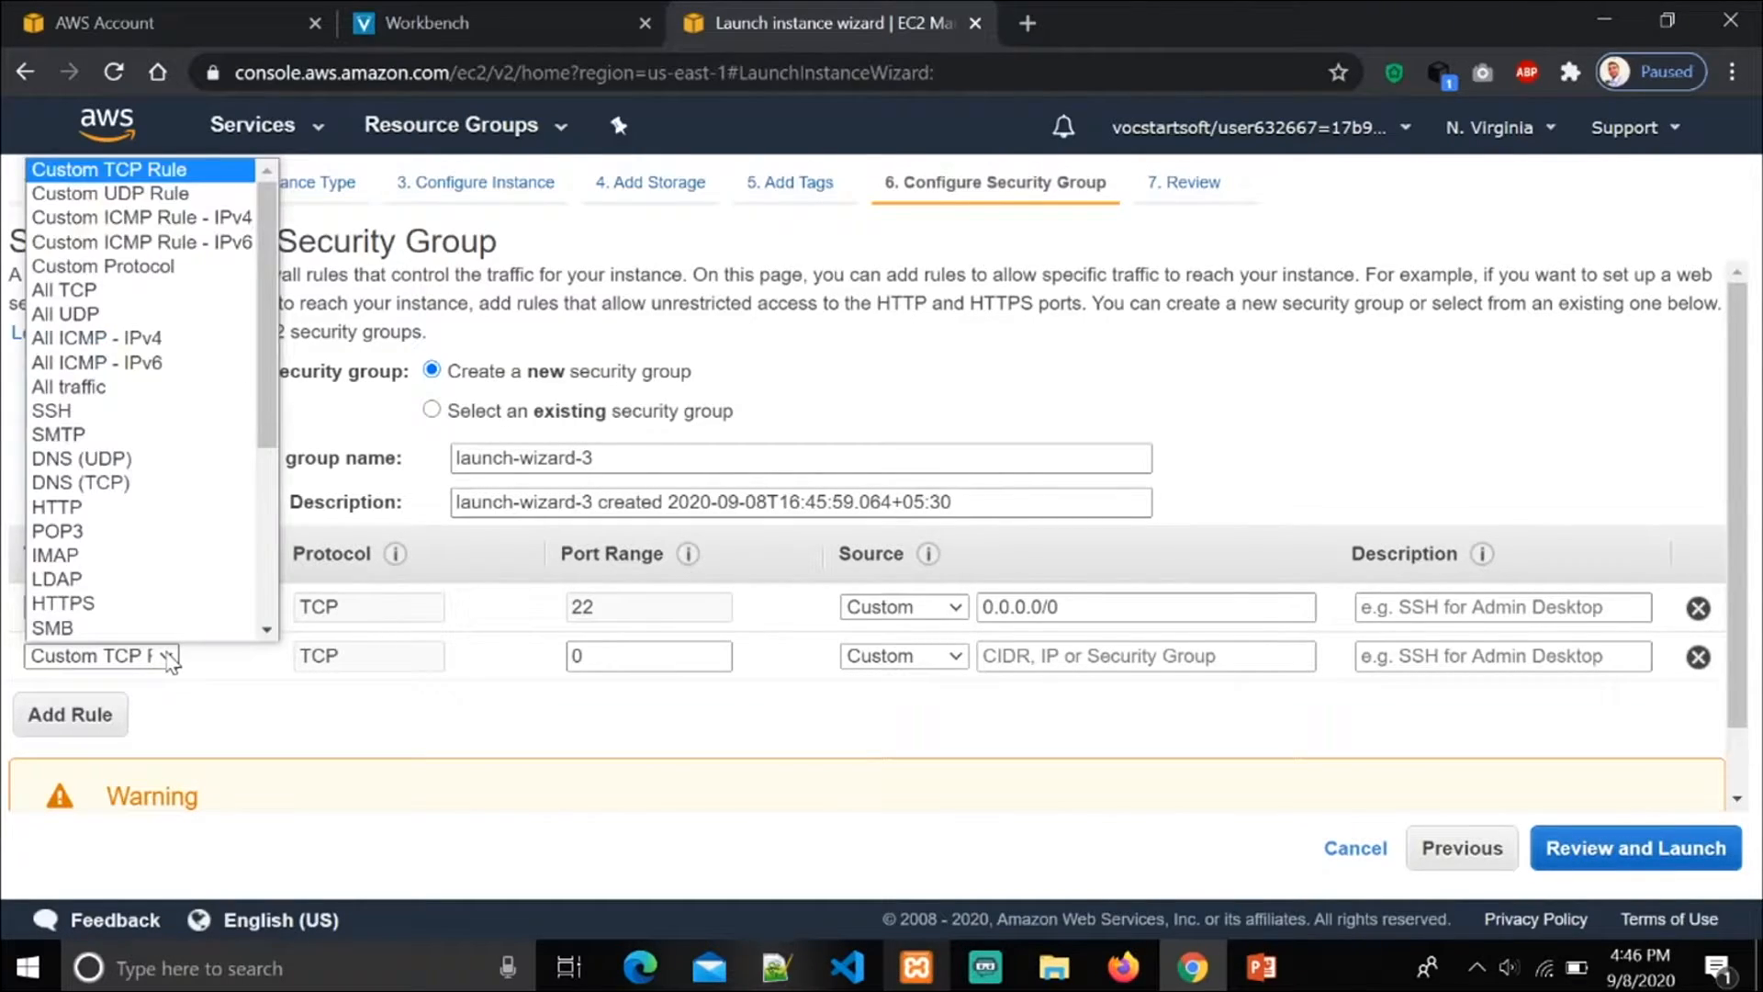
left_click(120, 511)
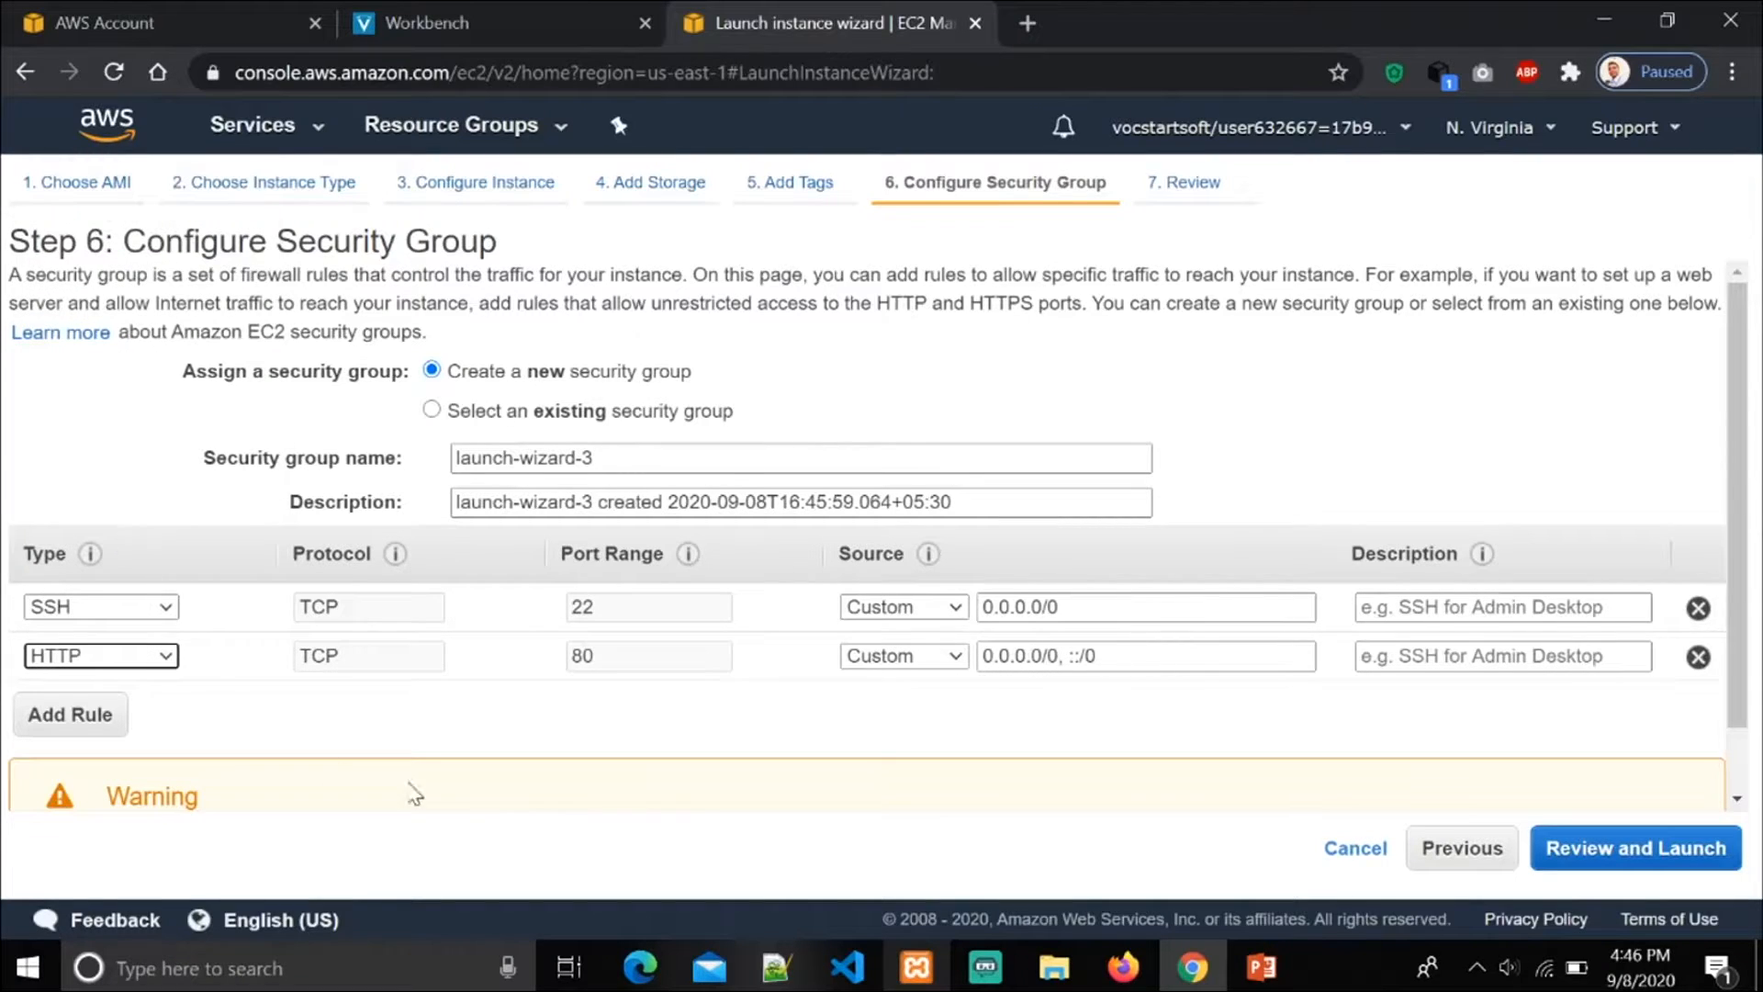
left_click(955, 658)
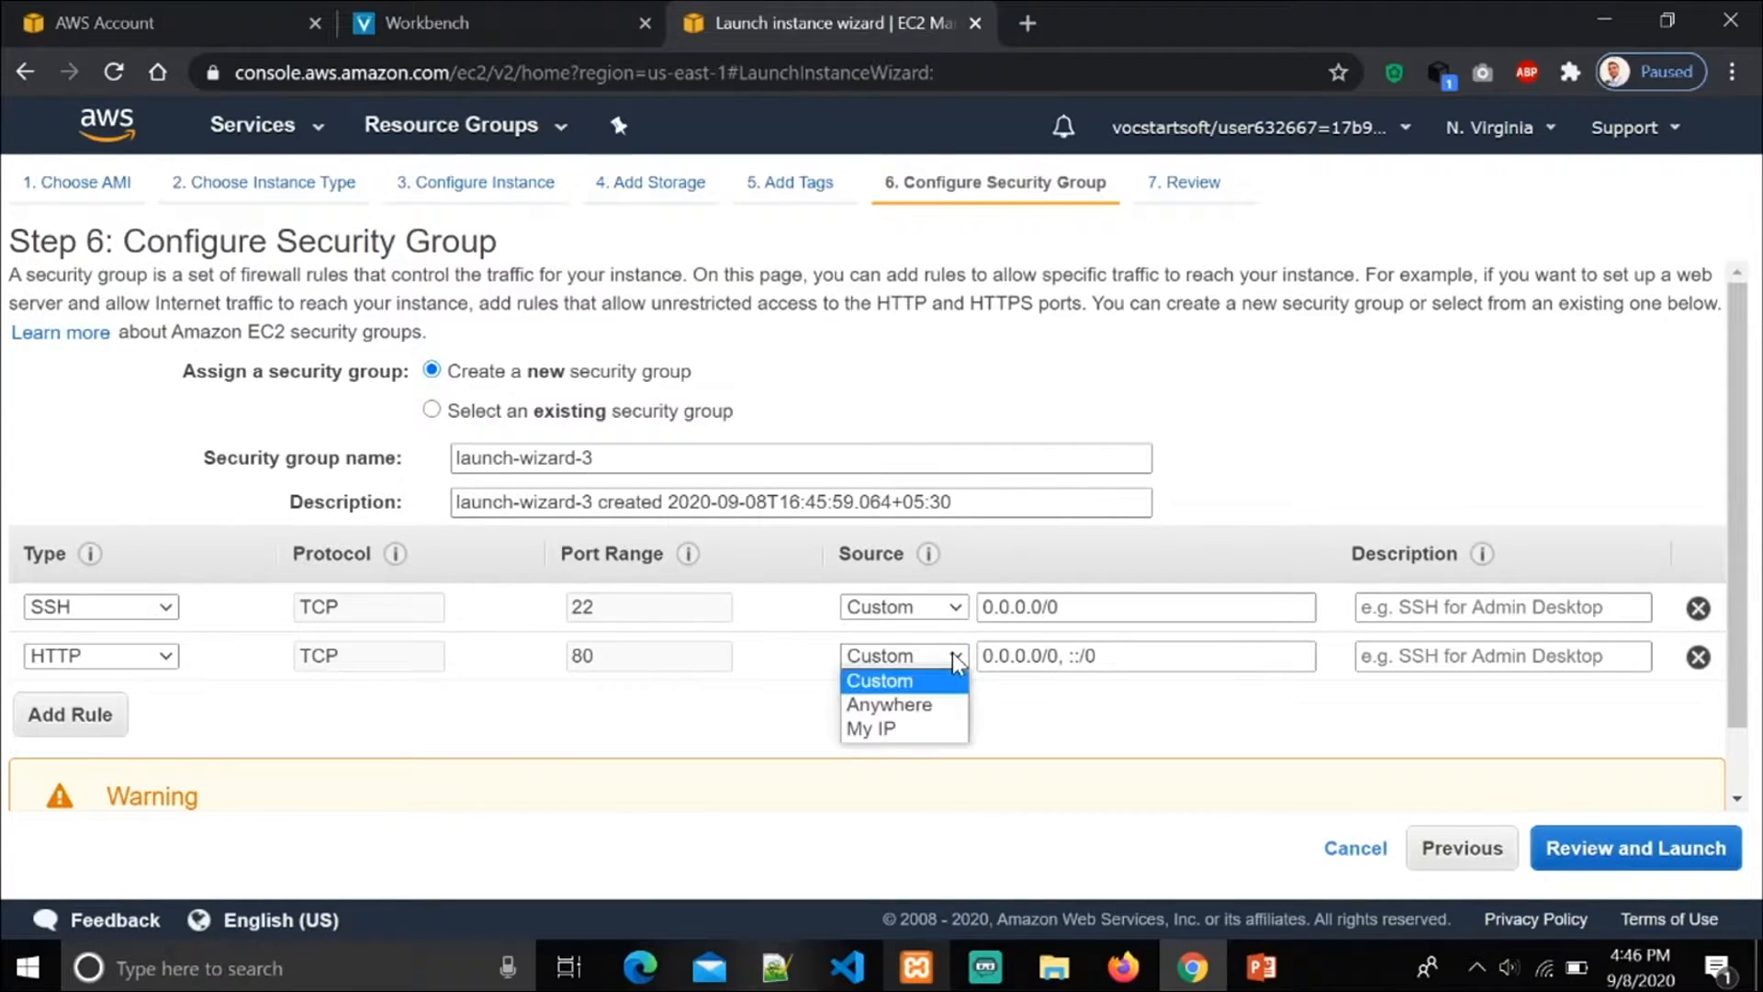
left_click(929, 704)
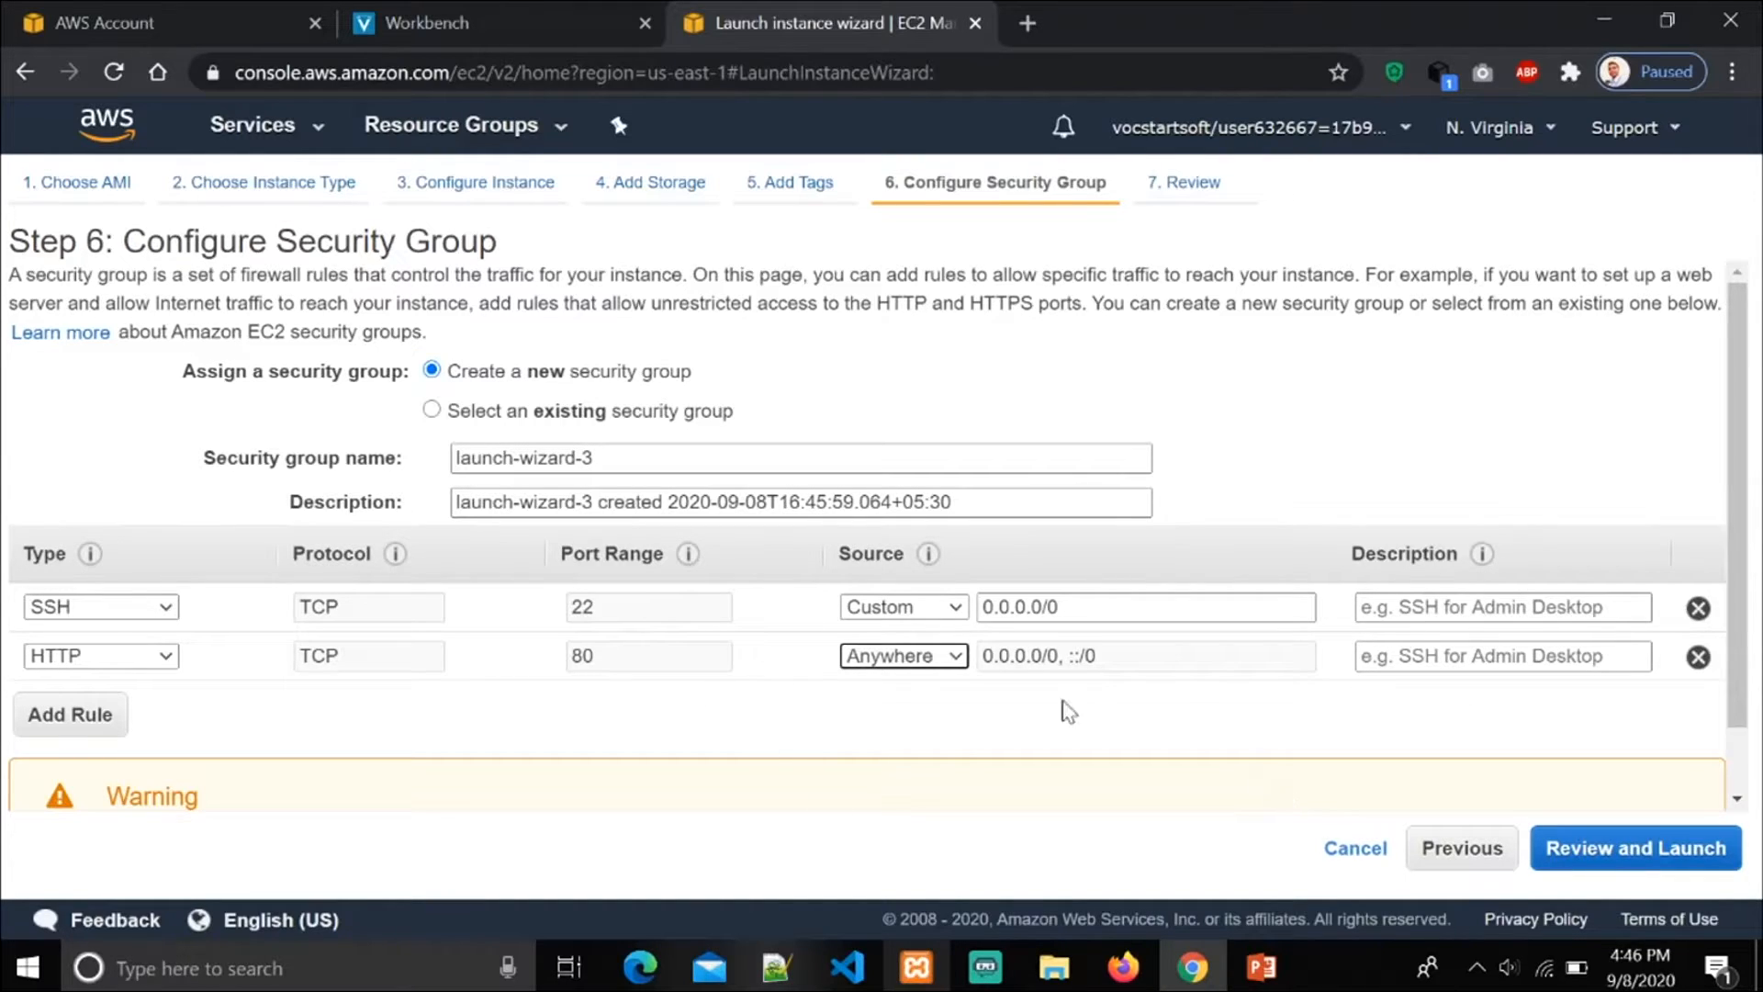
Step: Continue to the launch review and check the AMI, instance type and security group details
scroll(973, 780, "down", 1)
left_click(1676, 861)
scroll(542, 550, "down", 2)
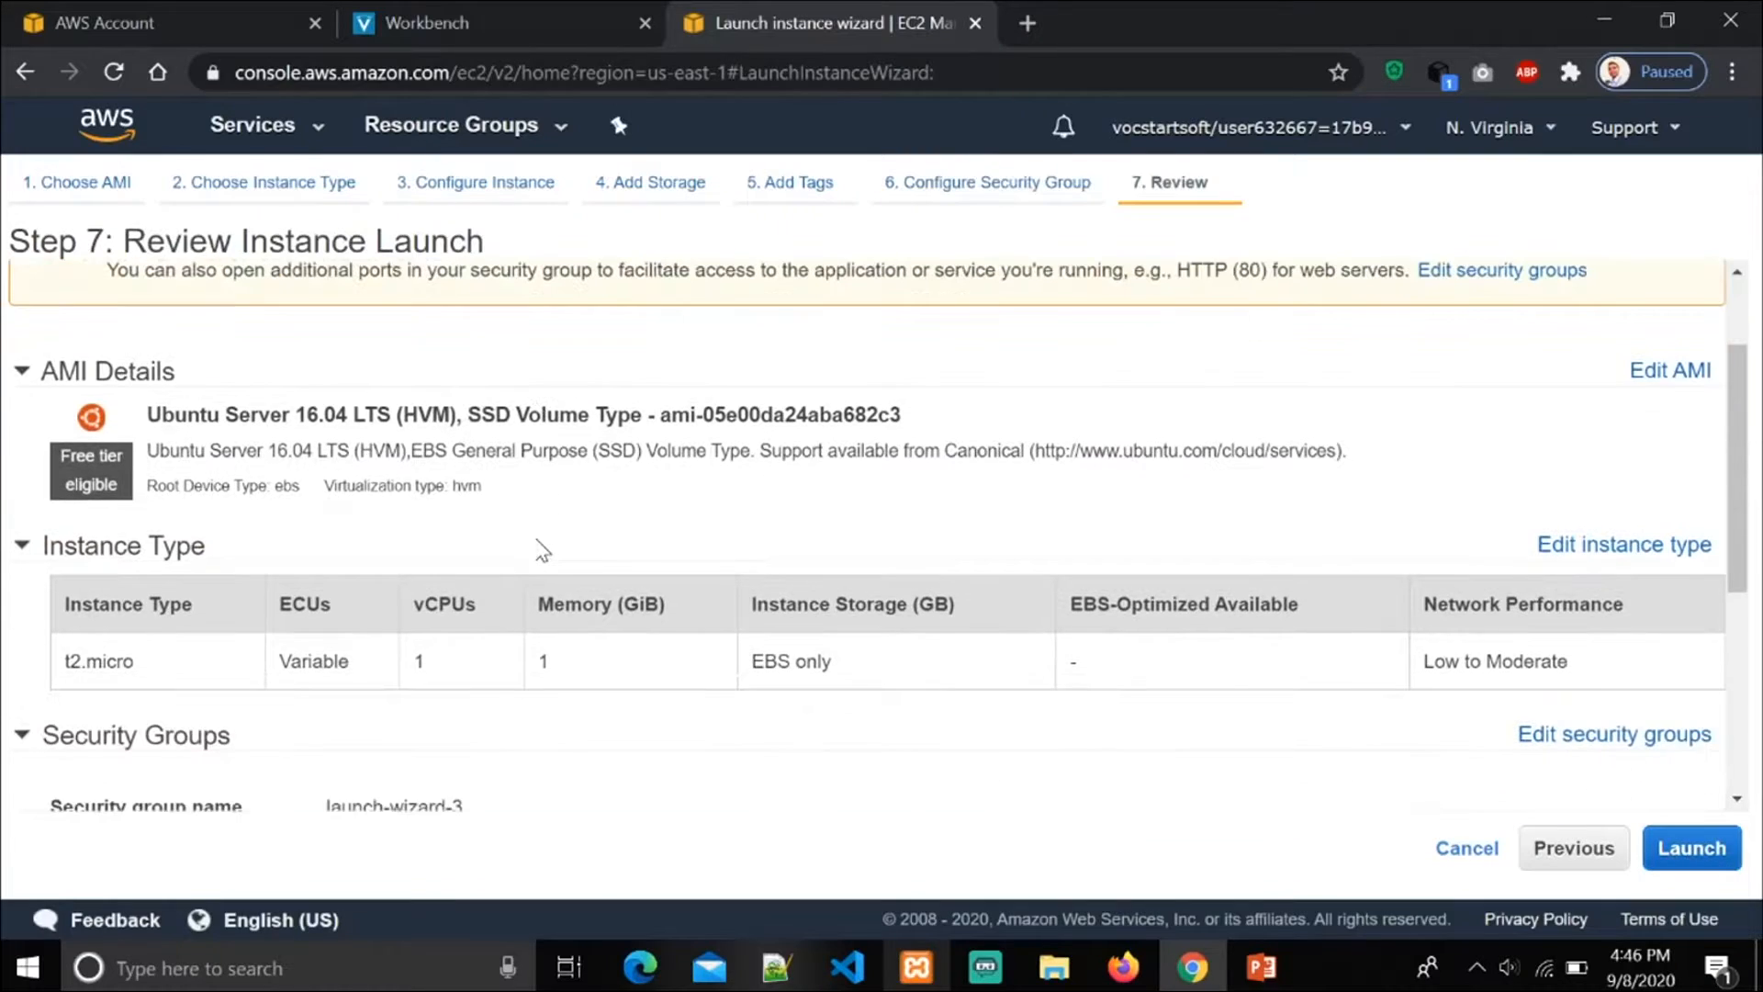
scroll(174, 716, "down", 3)
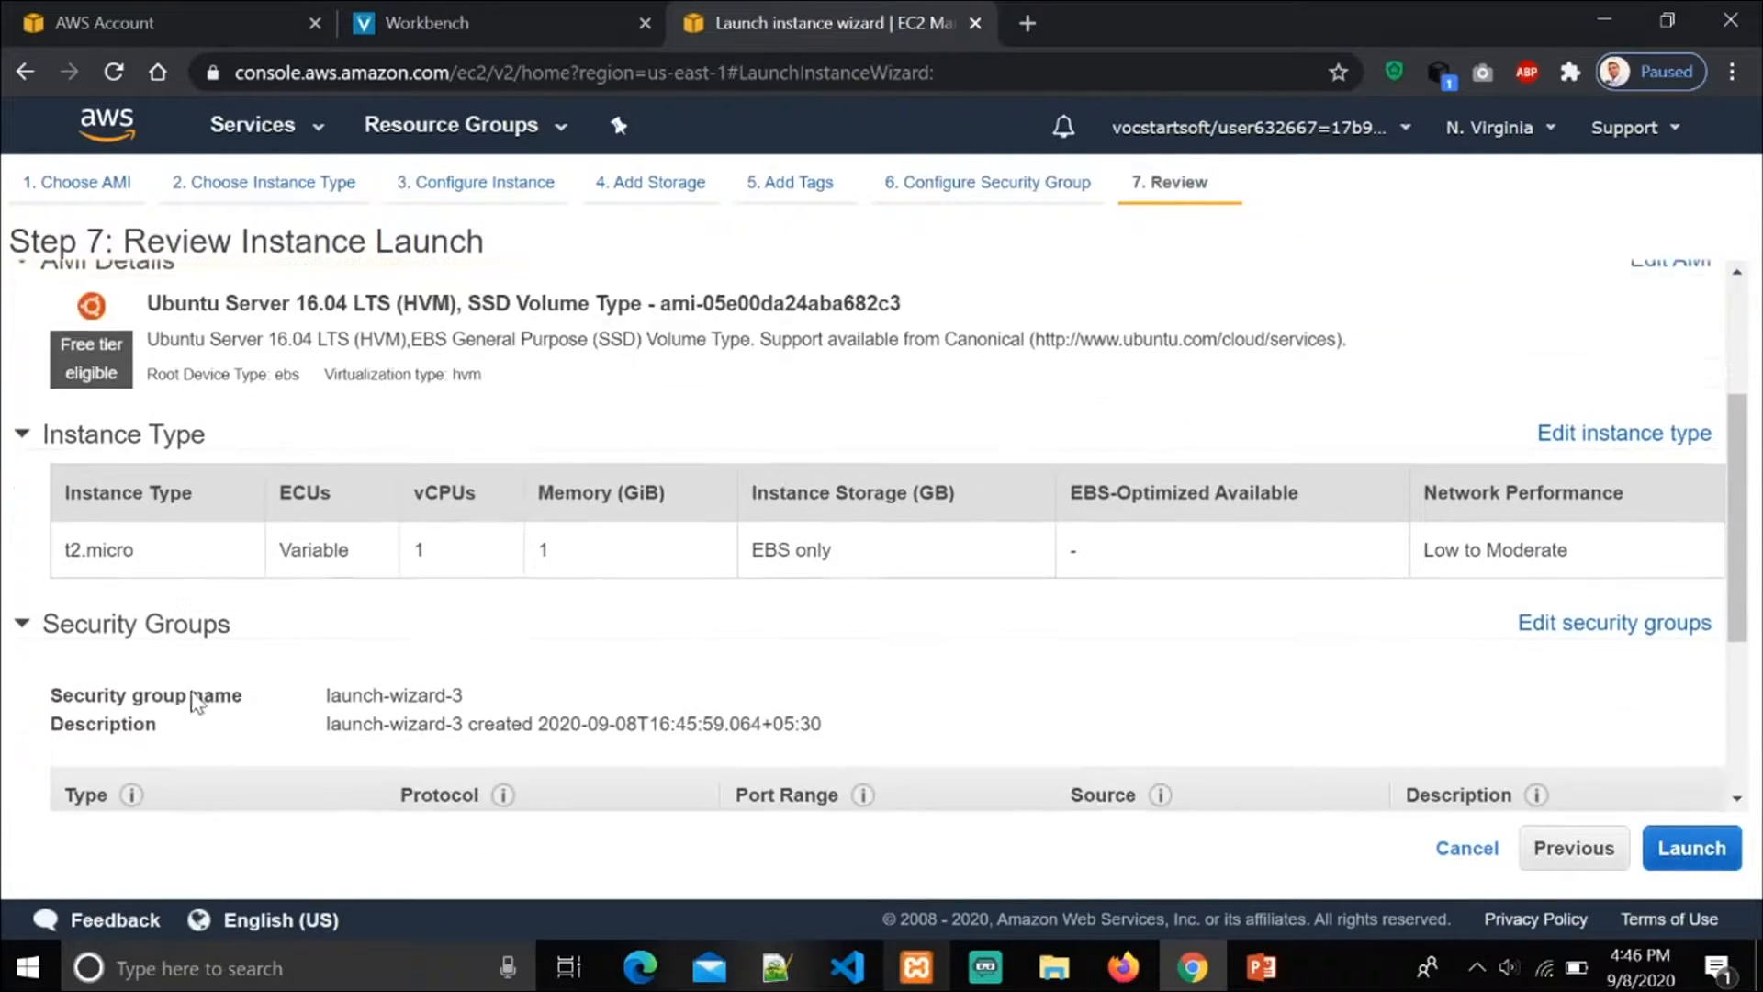
scroll(591, 436, "down", 2)
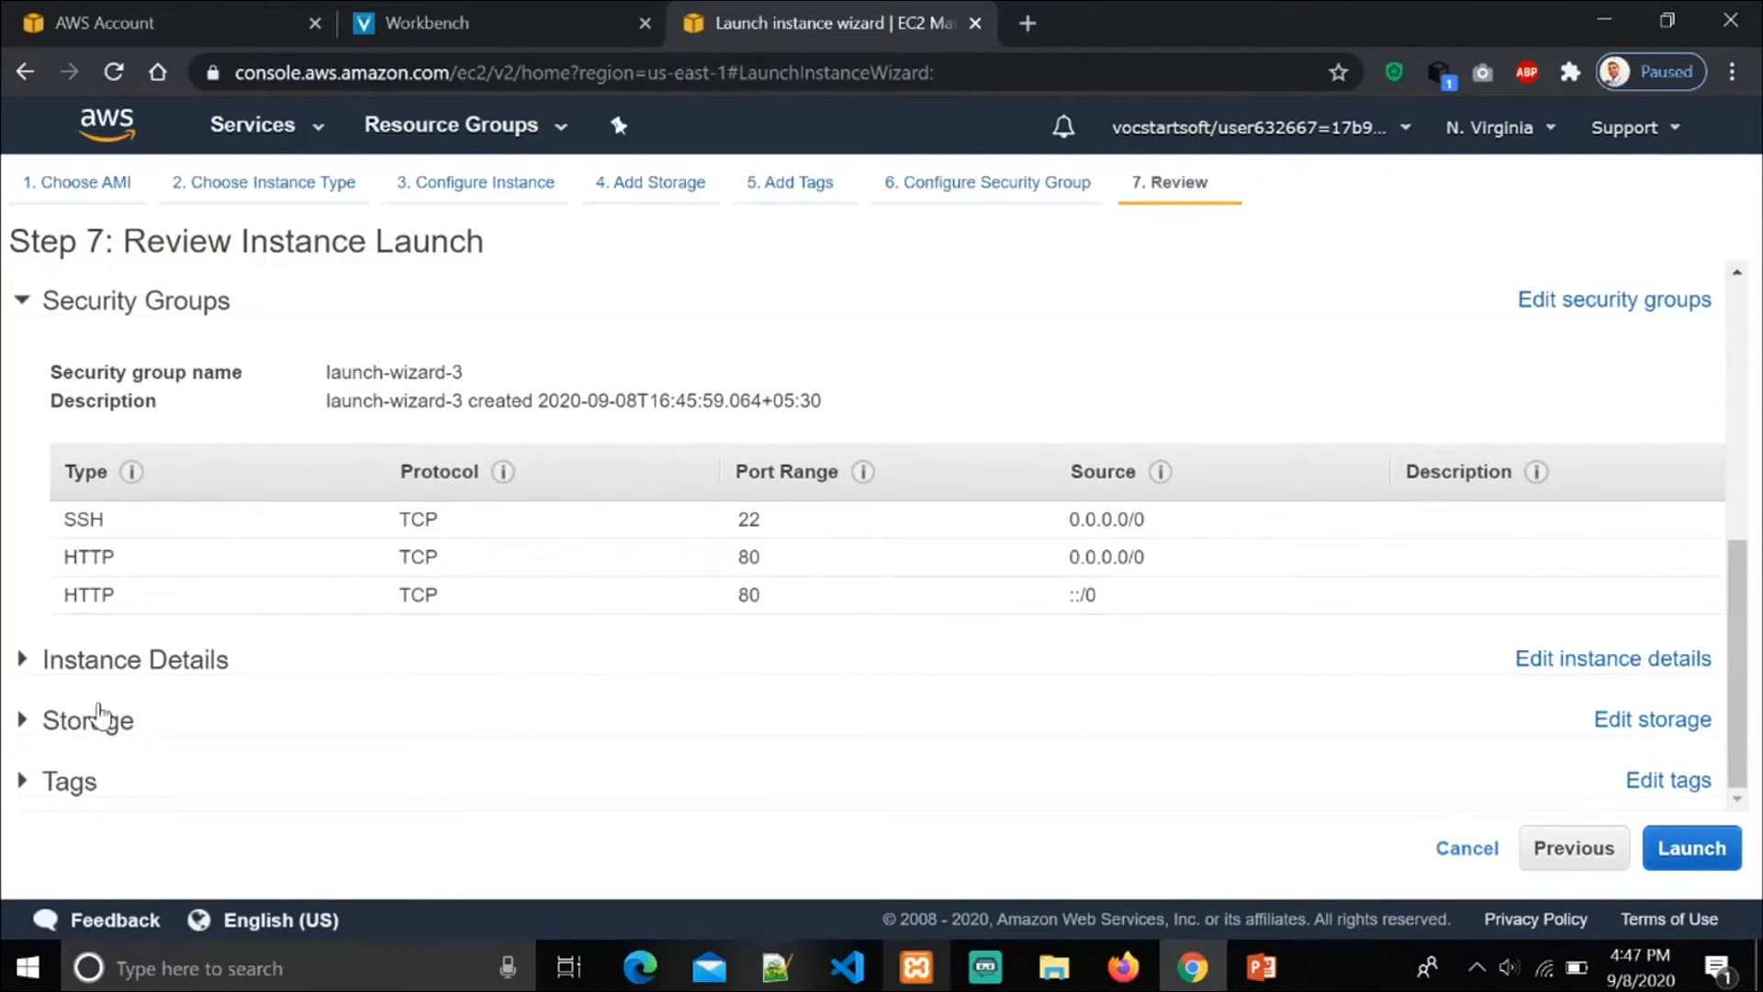
scroll(1203, 611, "up", 7)
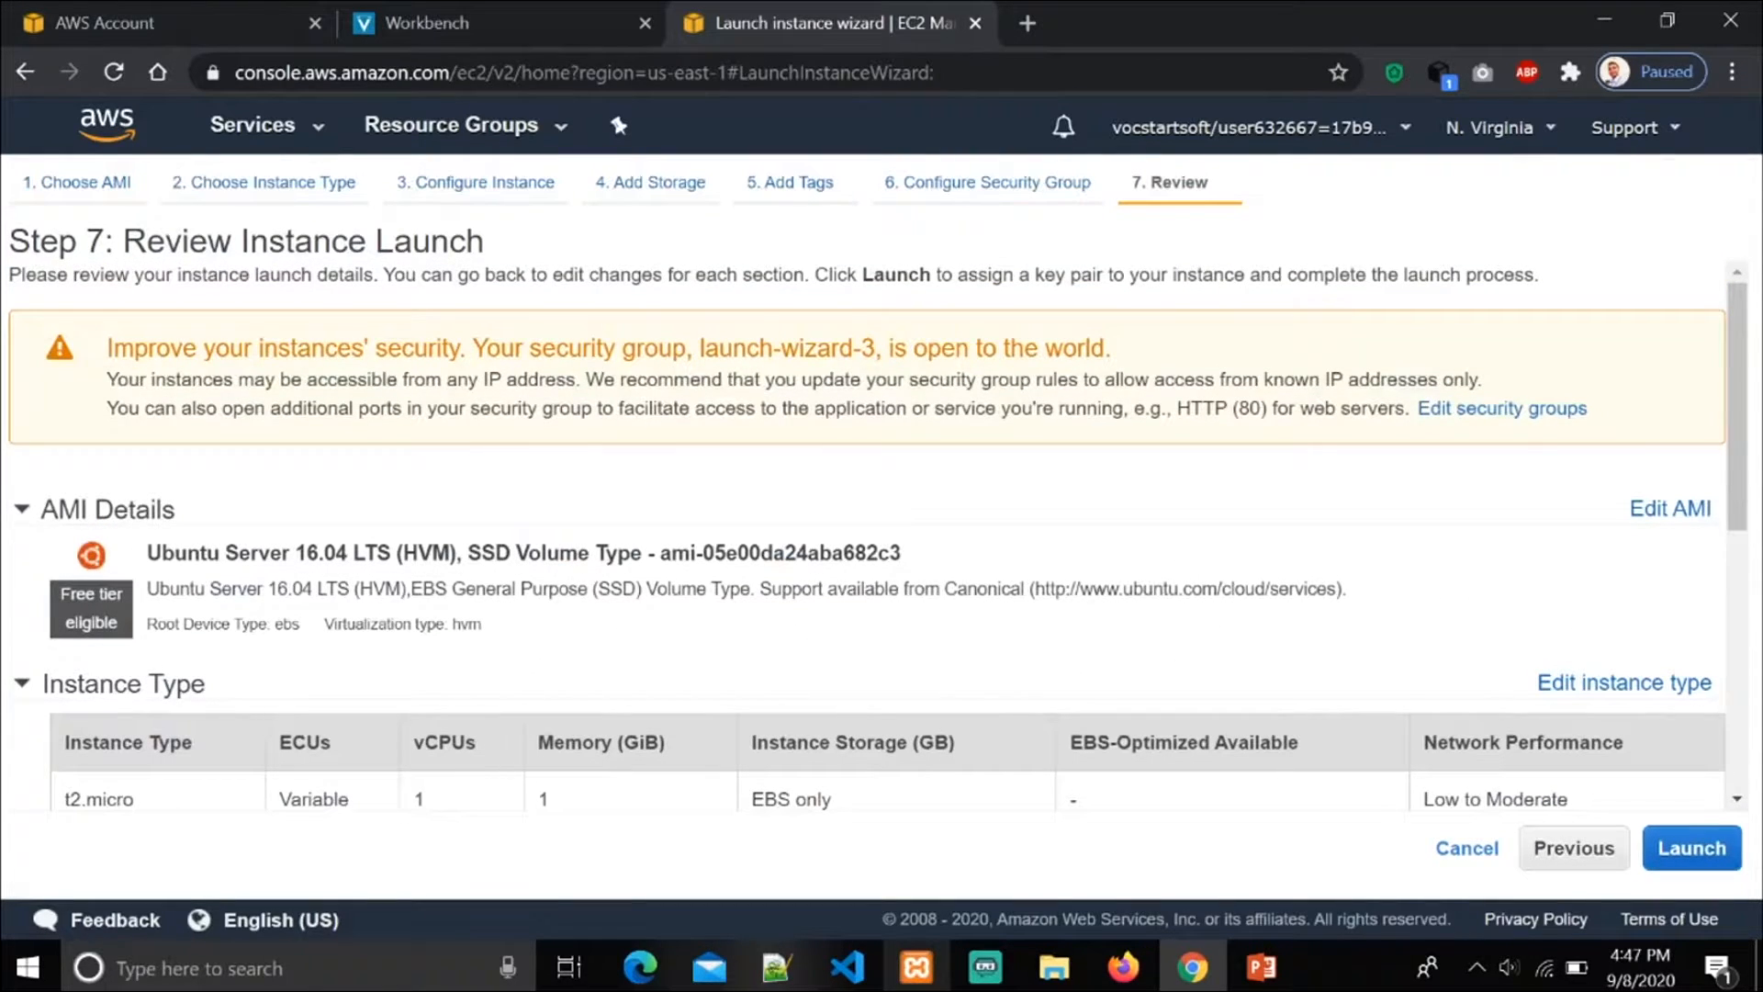
Step: Proceed to launch the instance, create a new key pair named masterkey and download its private key file
left_click(1691, 847)
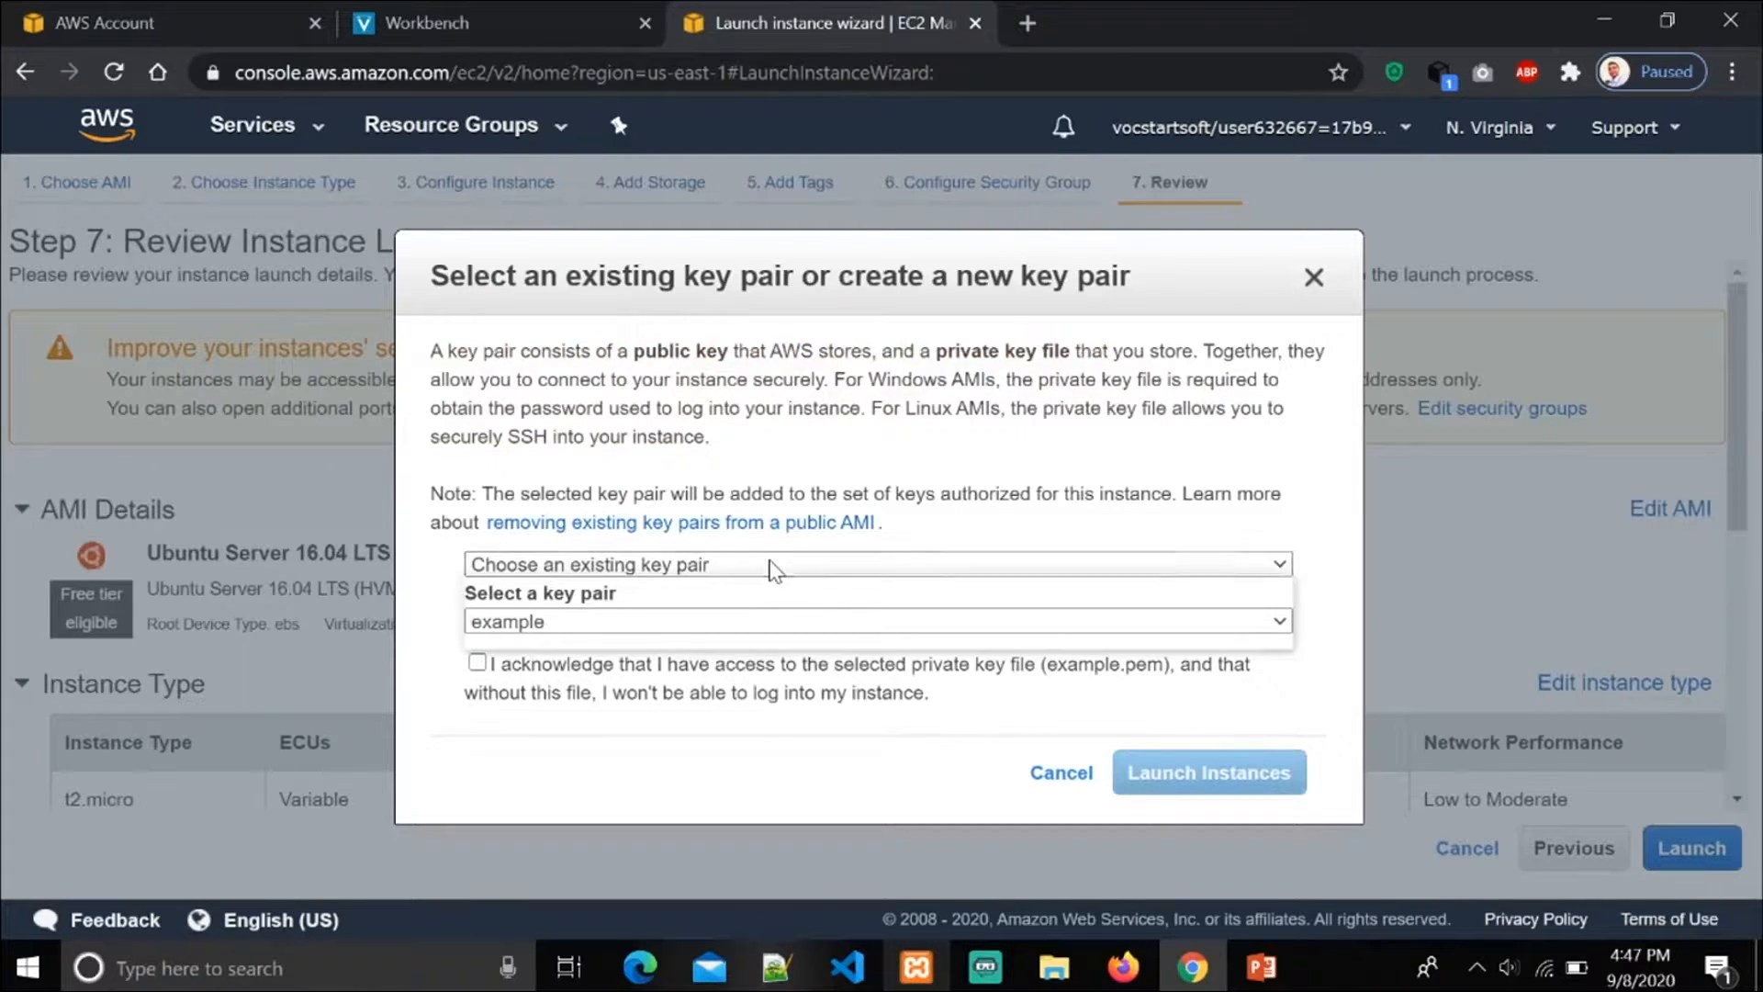
left_click(769, 564)
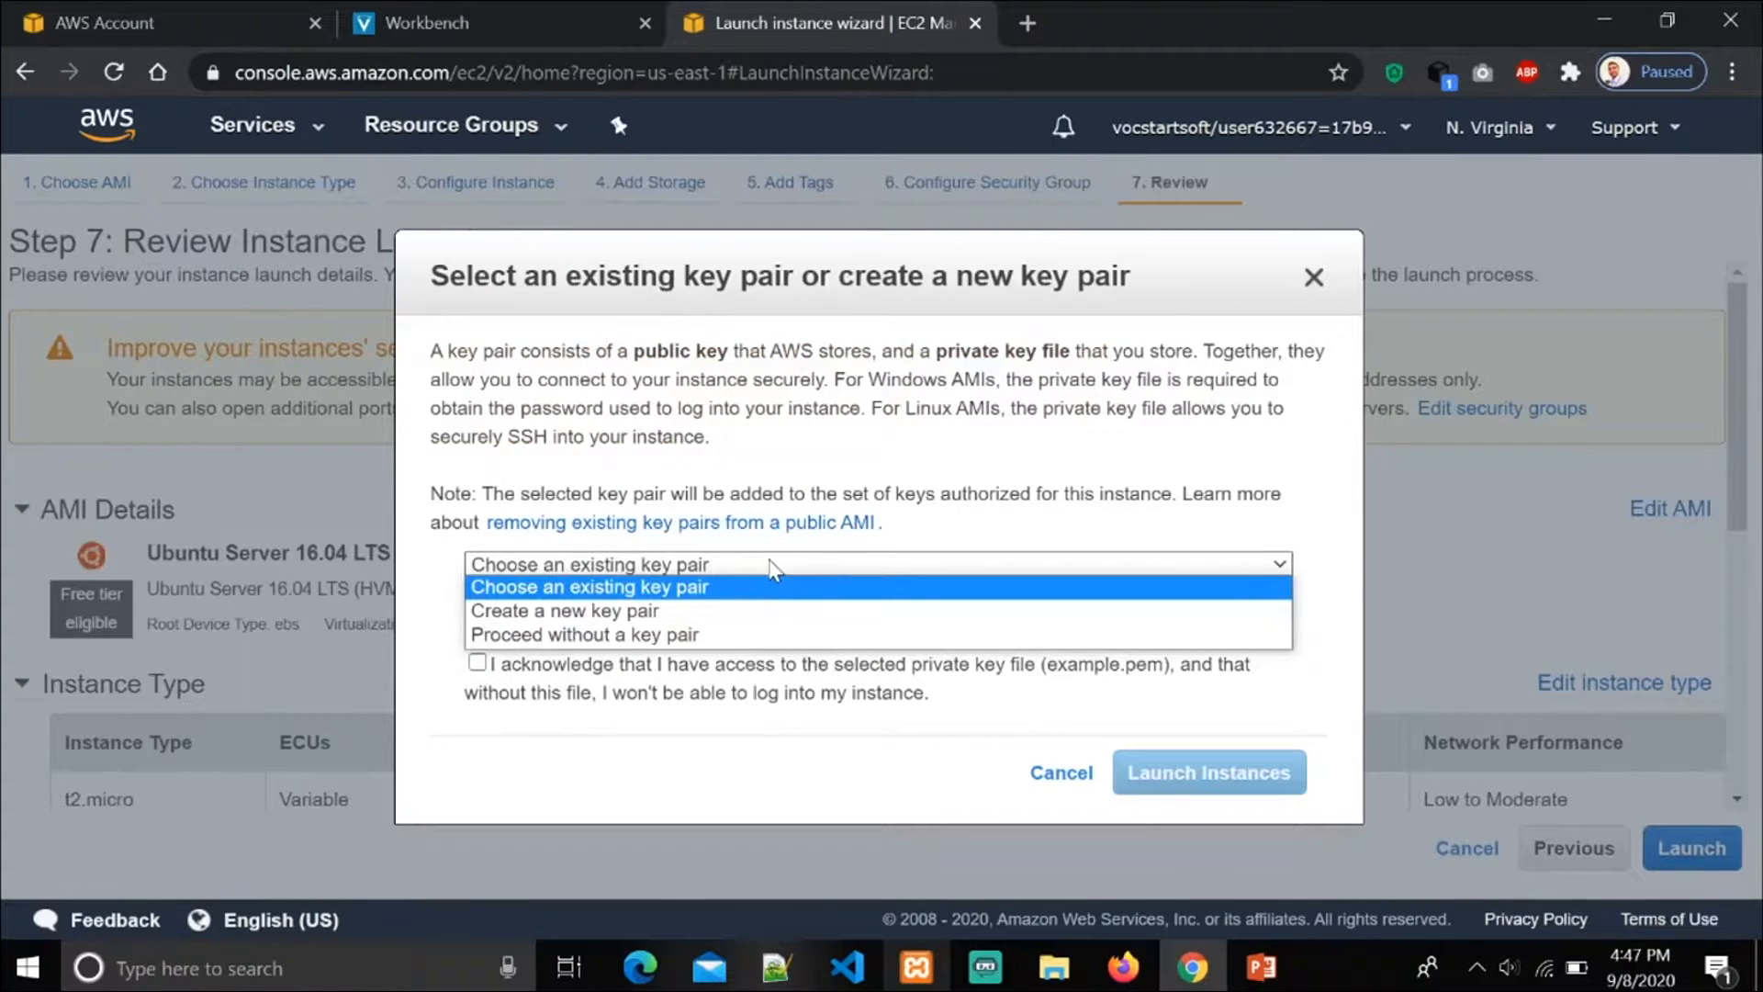
left_click(652, 611)
type("test")
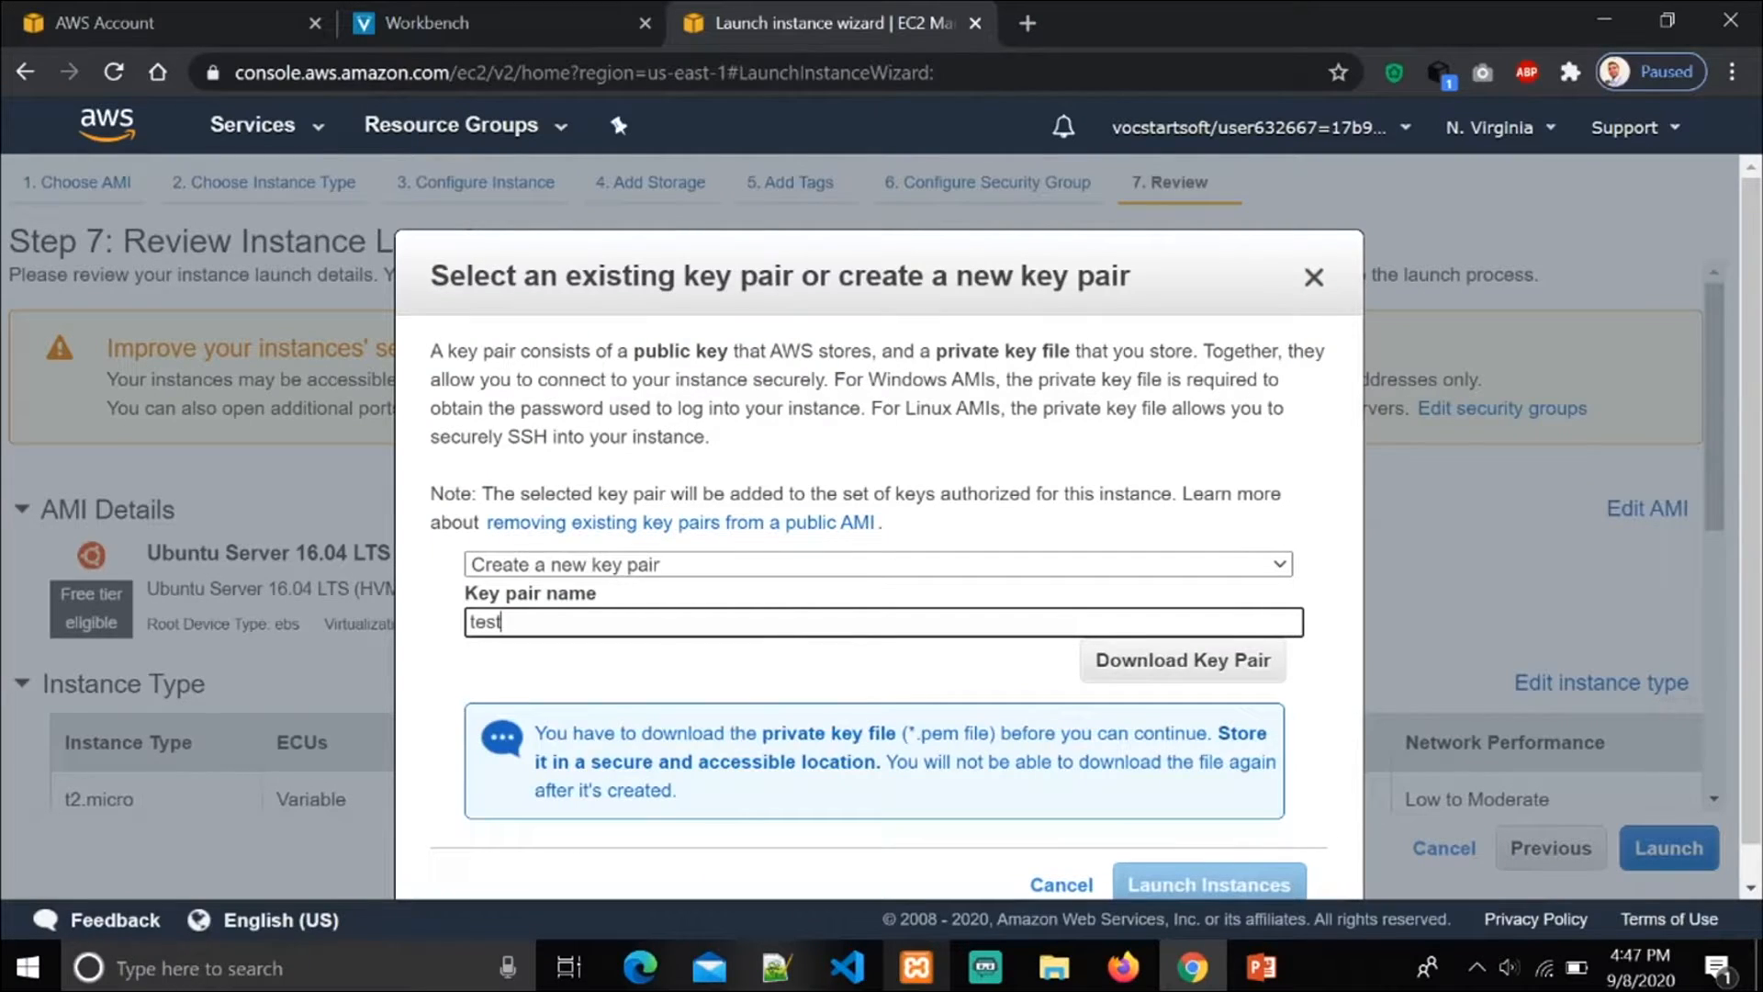
key("BackSpace")
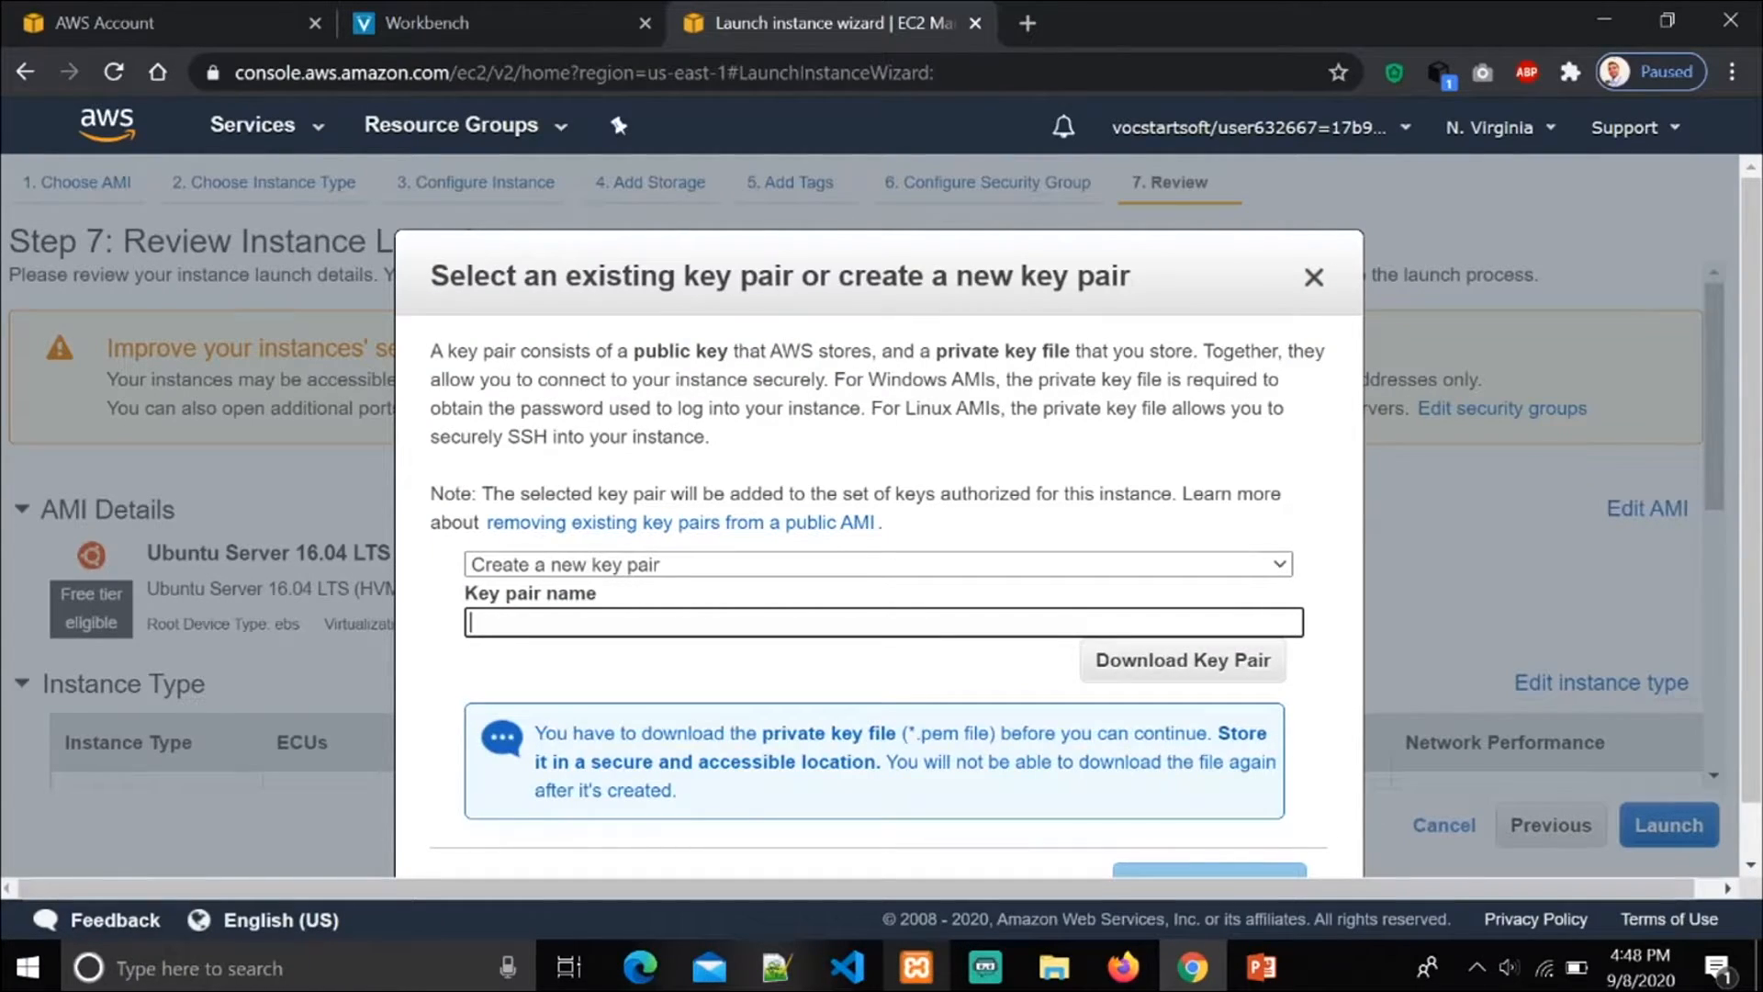
type("e")
key("BackSpace")
type("ma")
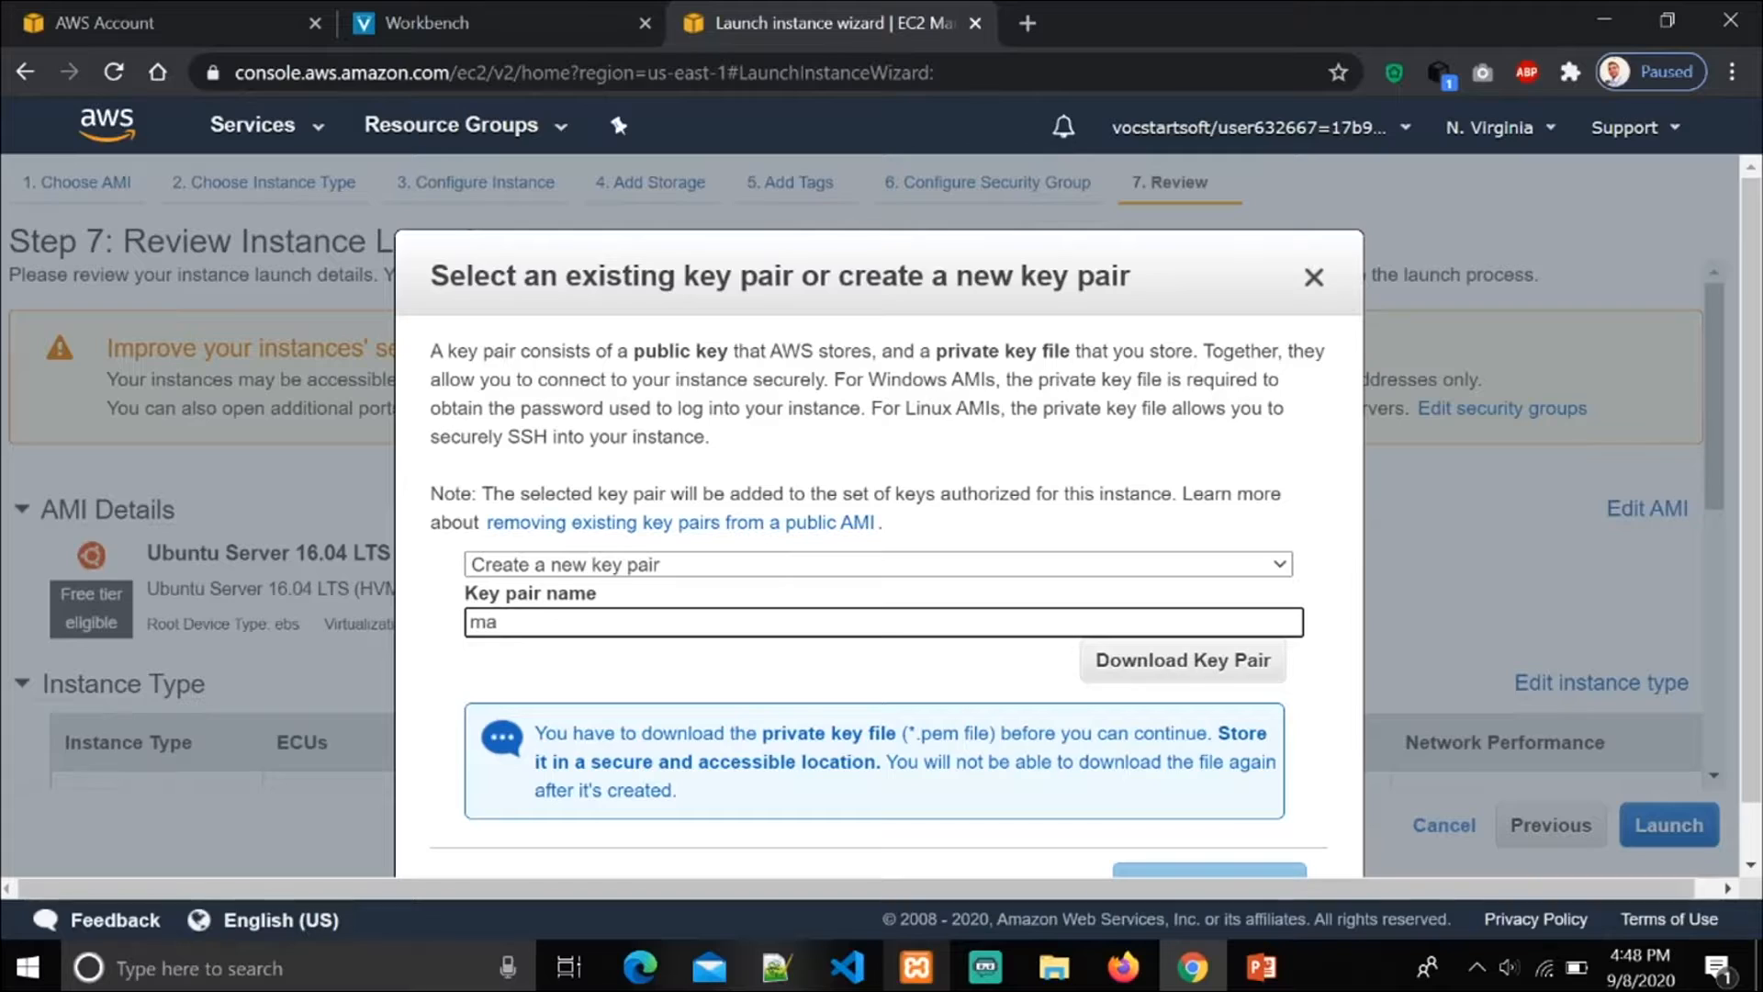
type("sterkey")
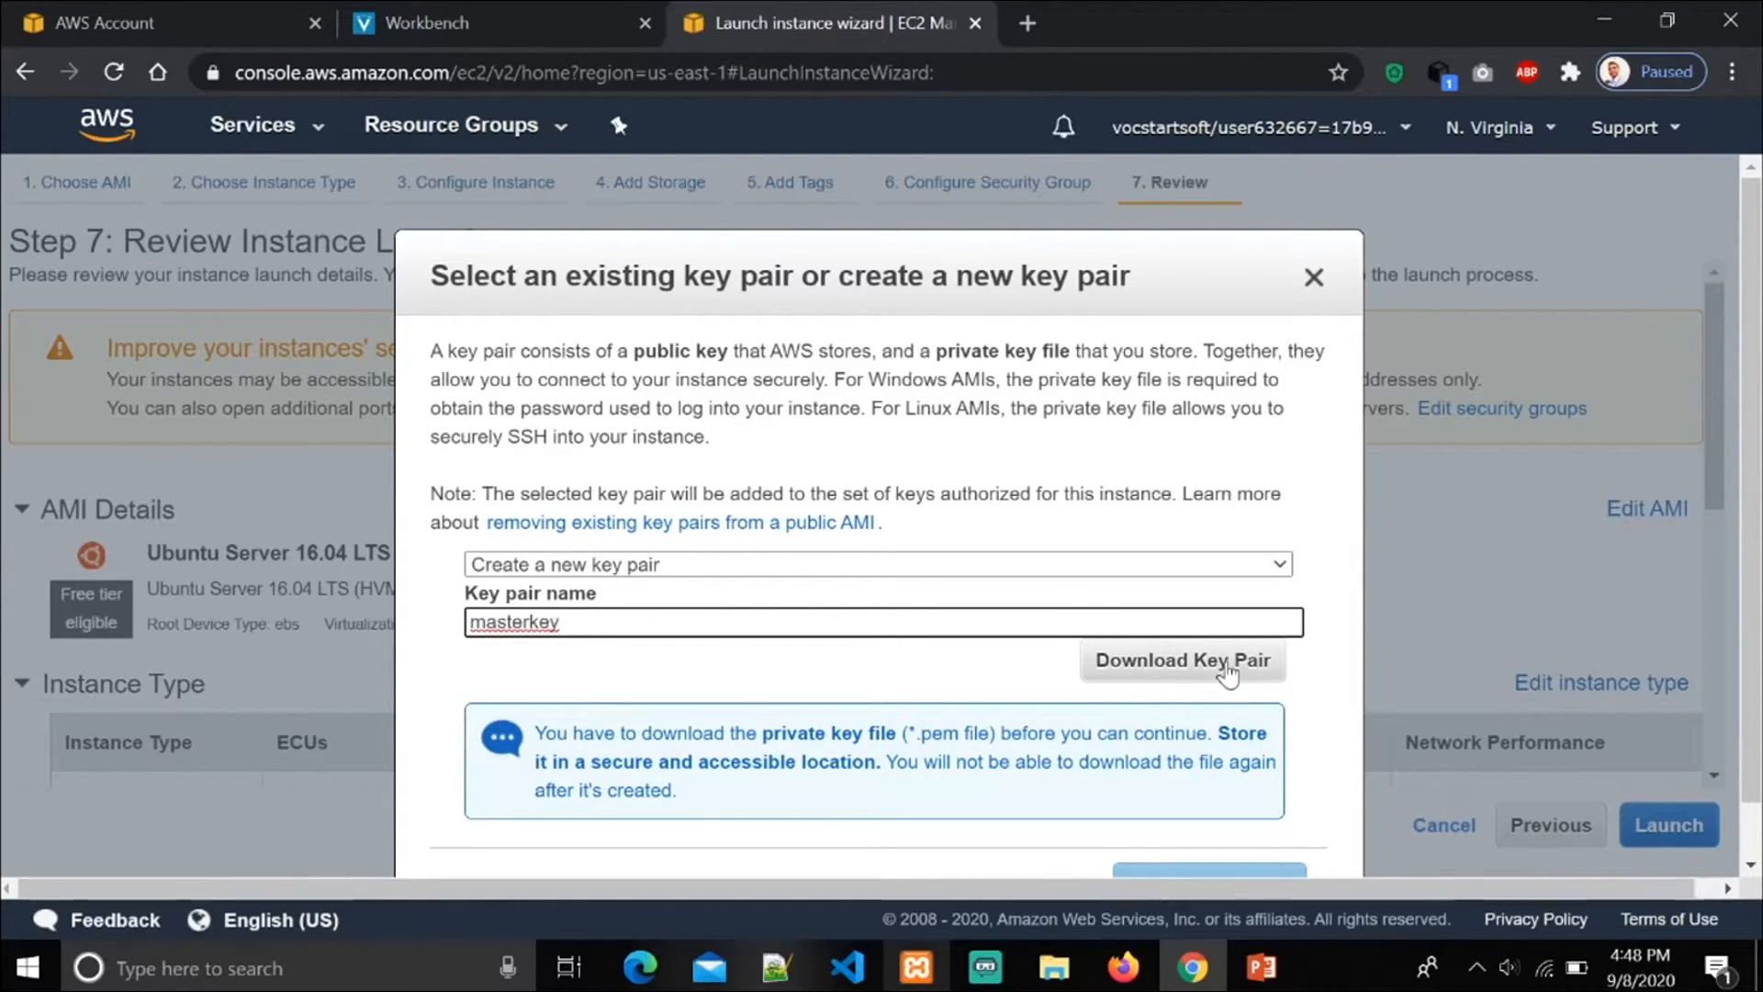
left_click(1228, 675)
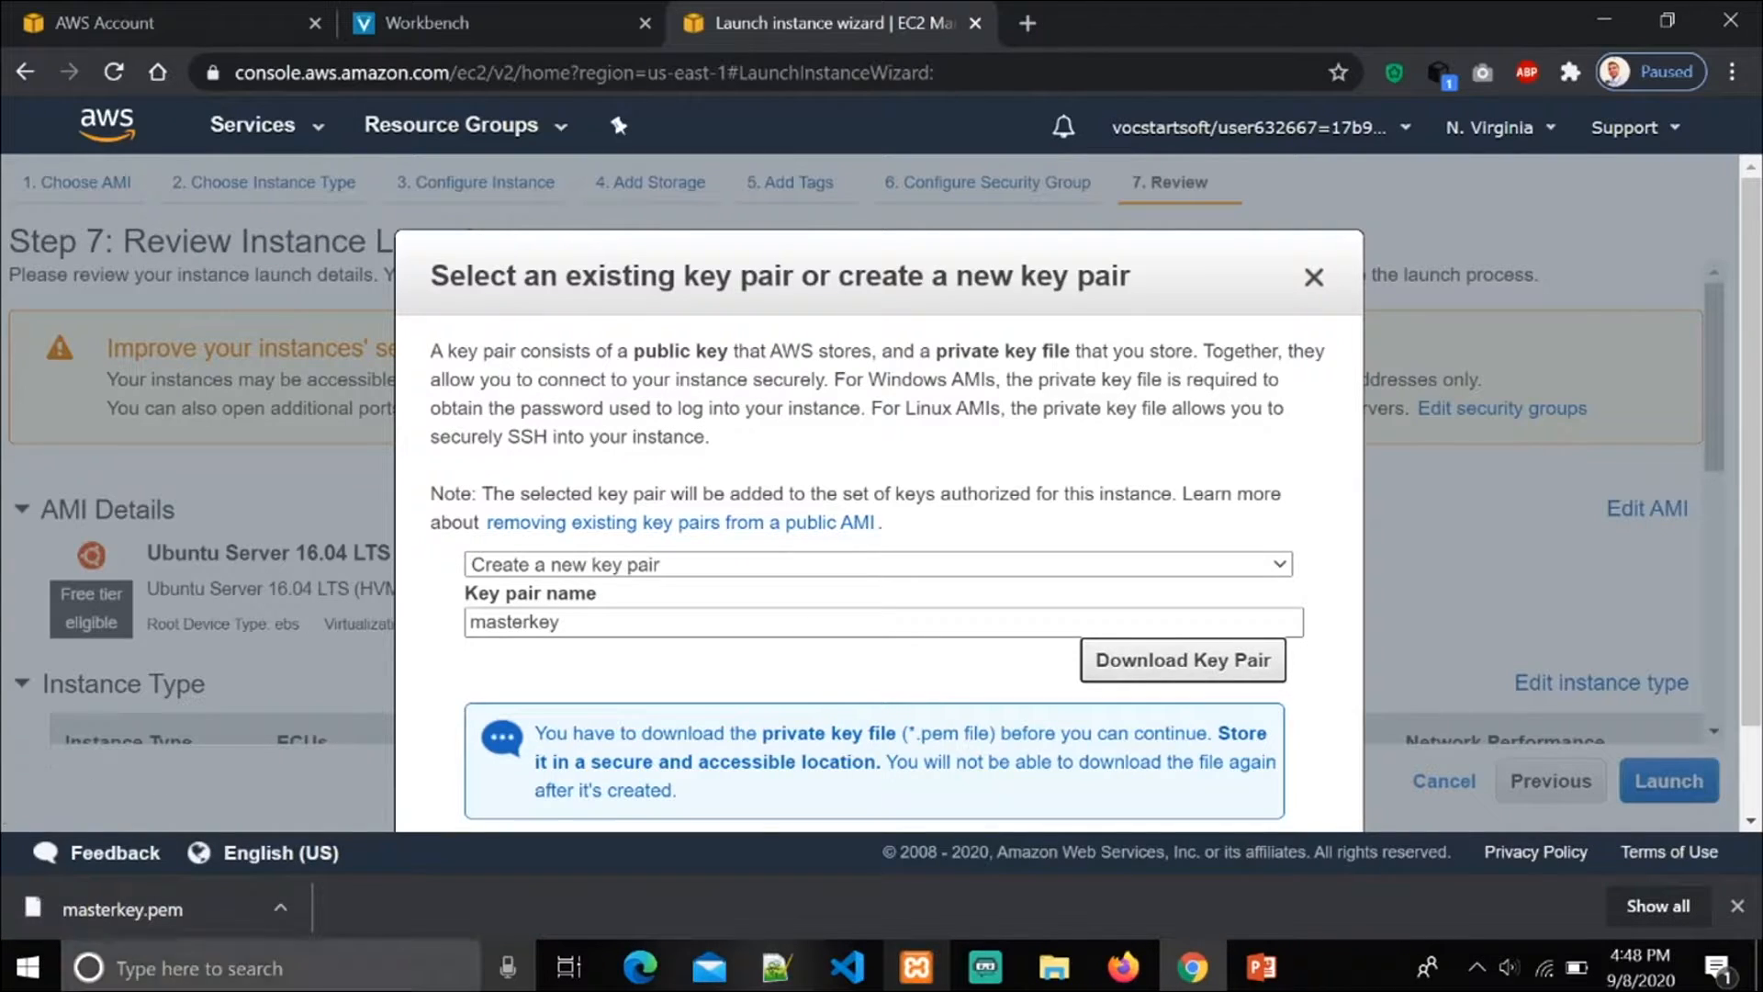
Step: Launch the instance with the new key pair and view it in the EC2 instances list
scroll(1652, 421, "down", 1)
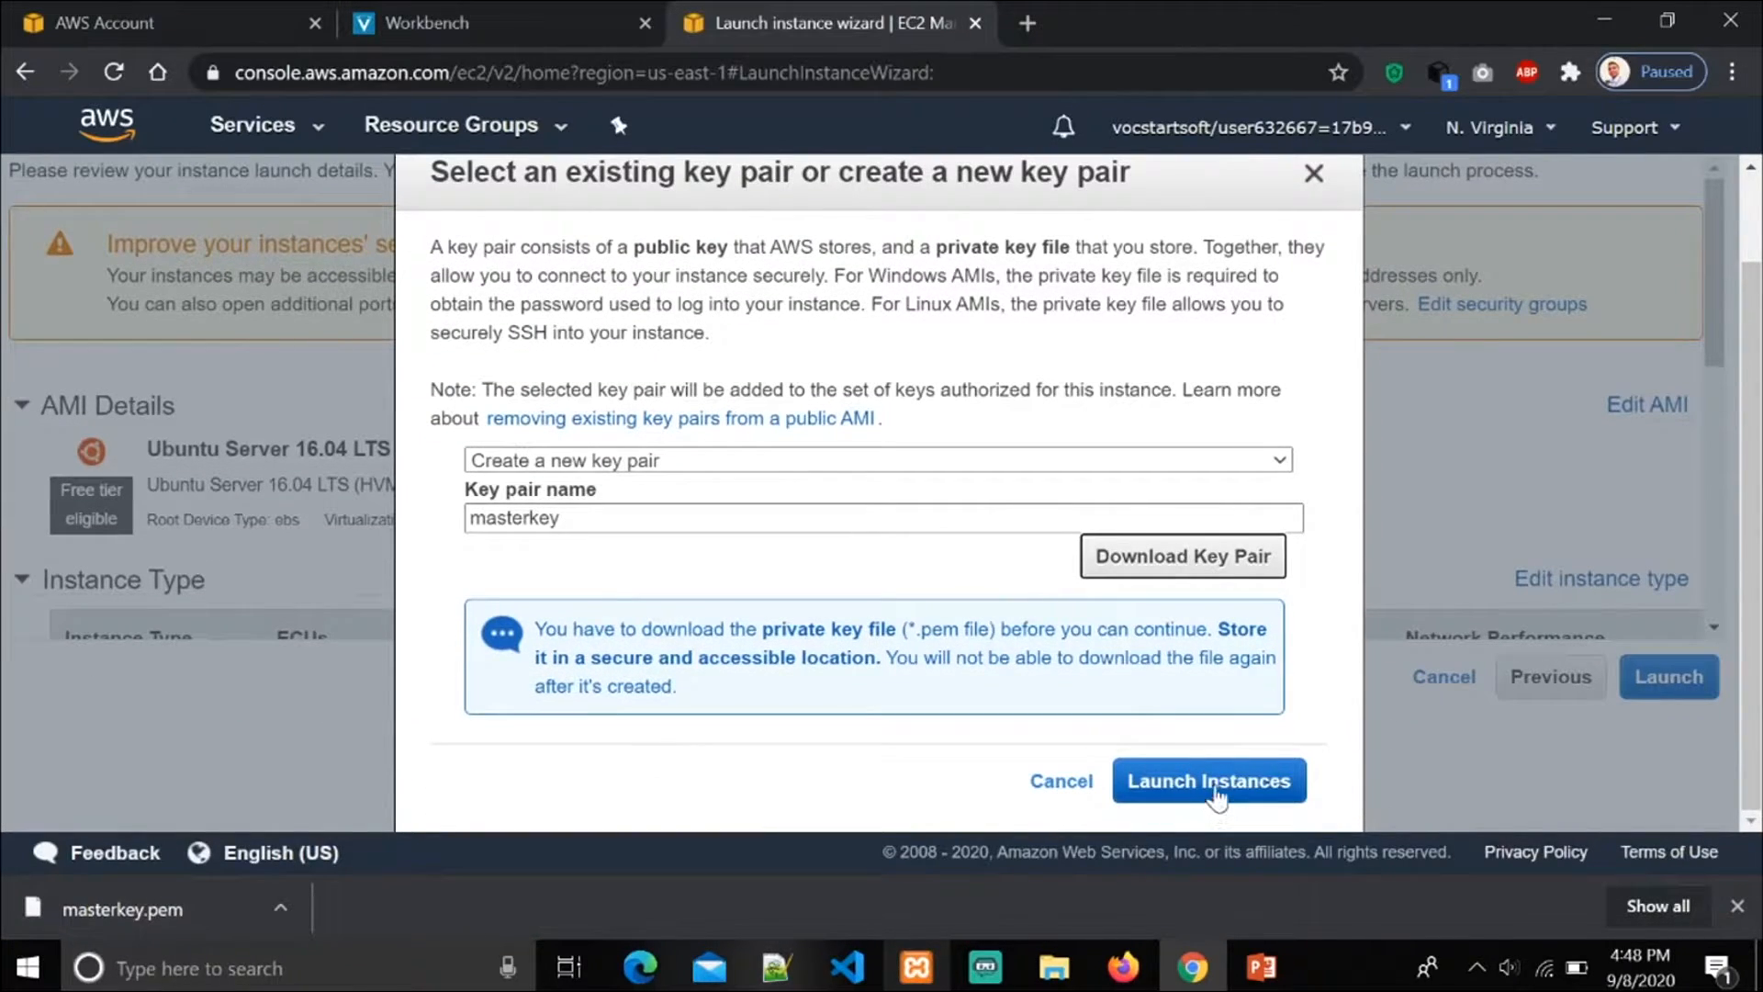
left_click(1217, 786)
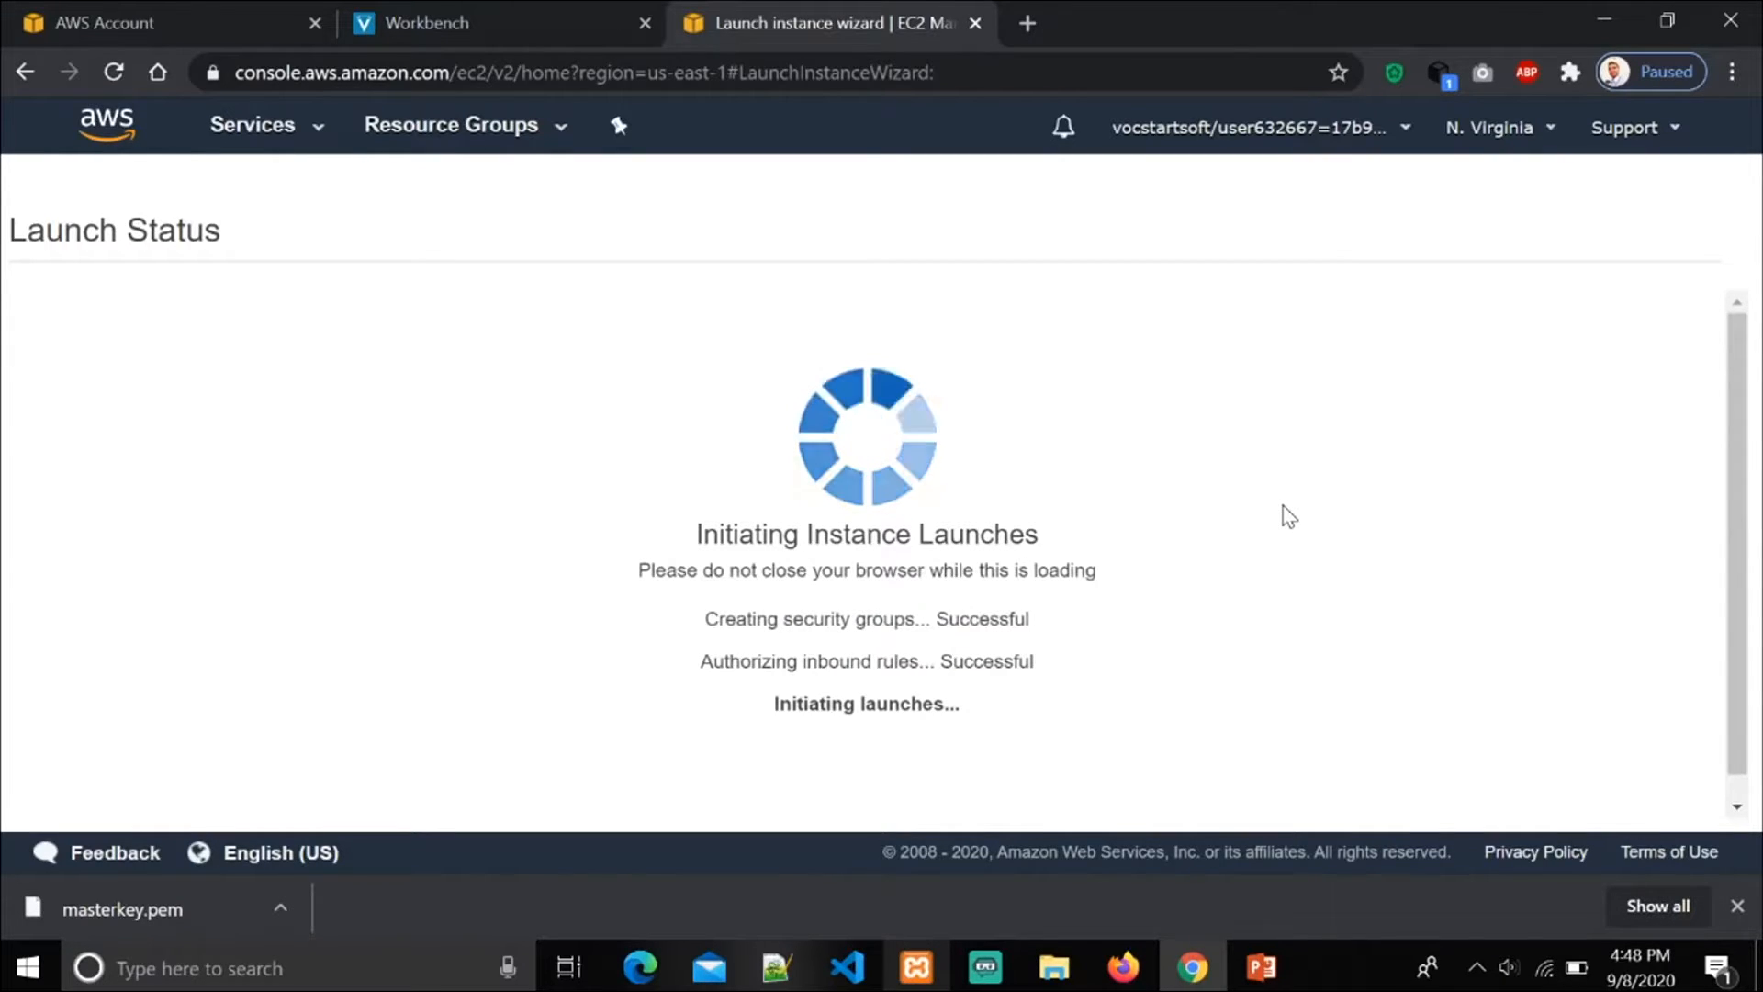
scroll(1332, 413, "down", 3)
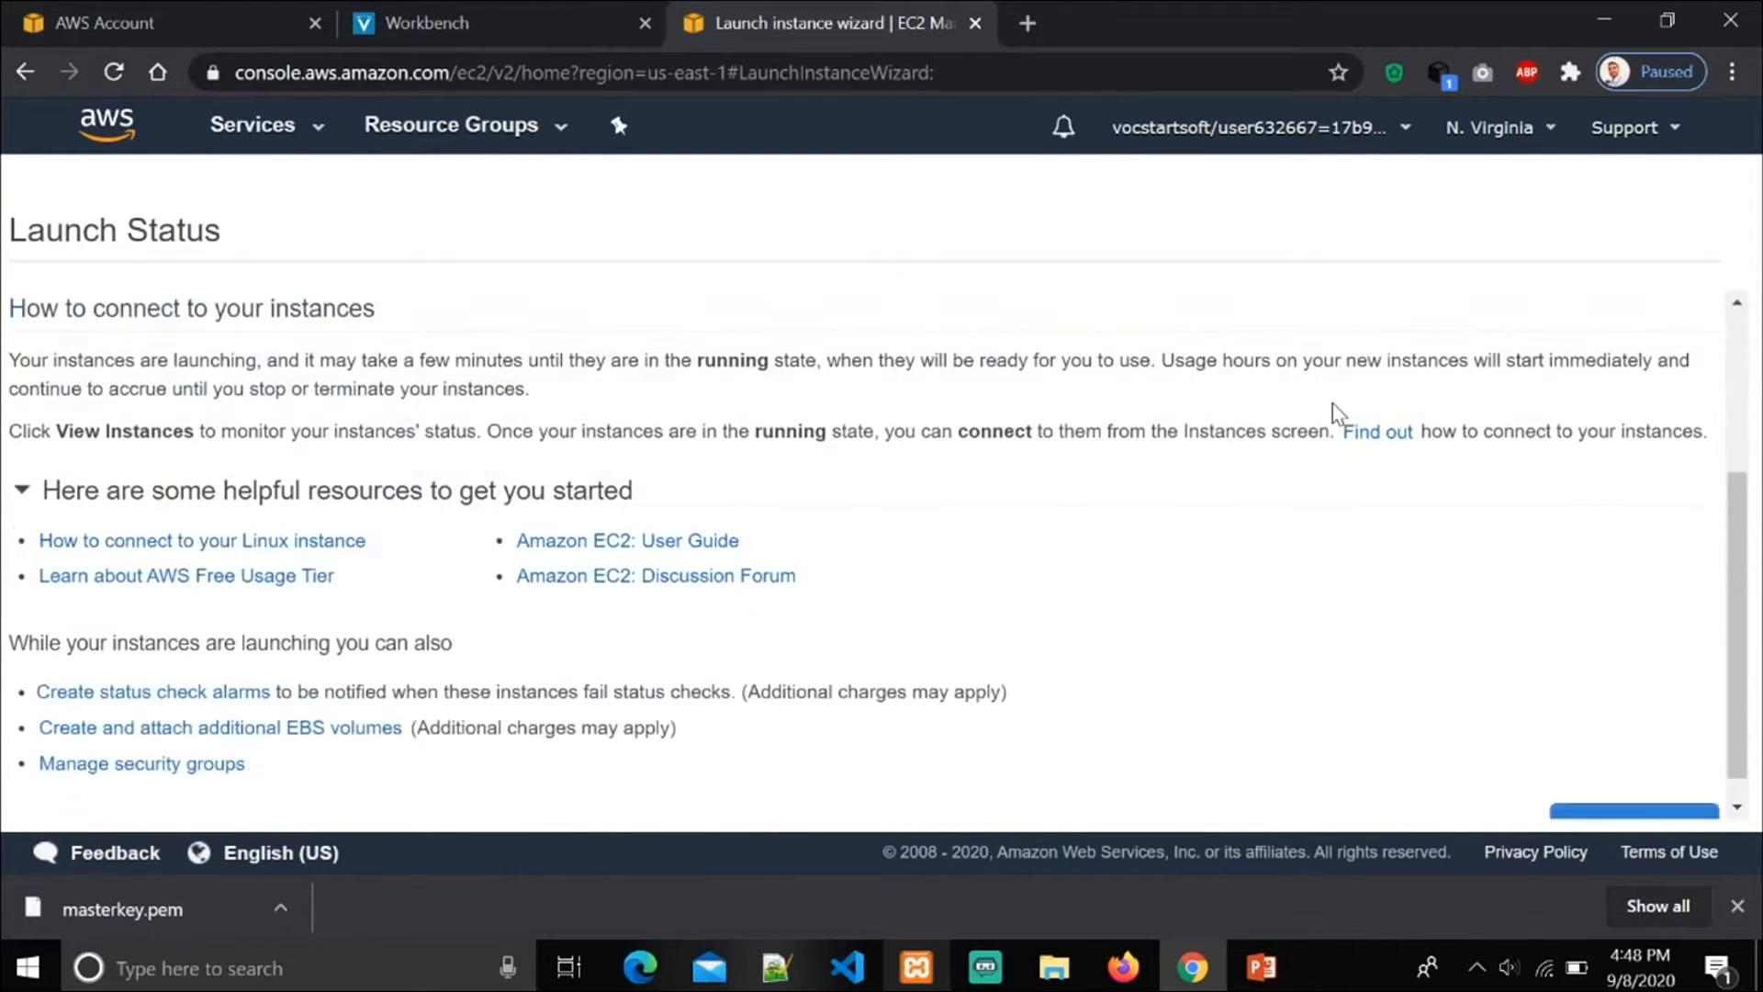
left_click(1674, 781)
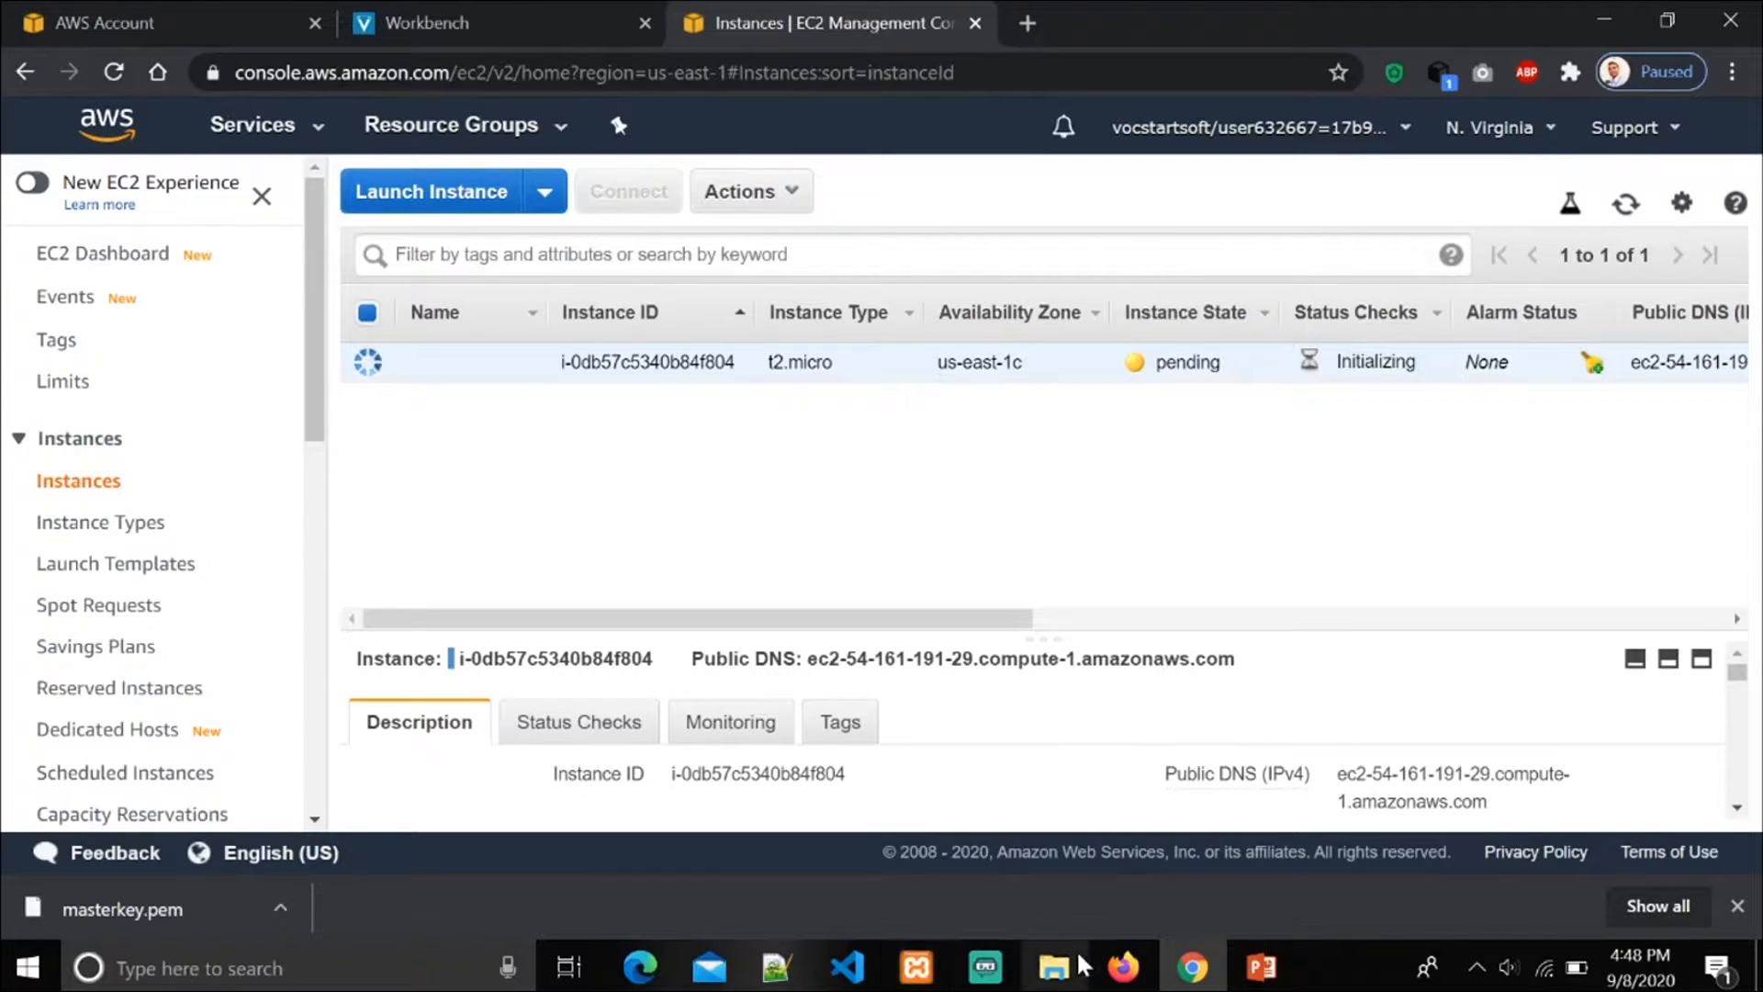
Step: Check the steps slide in PowerPoint, and search the web for "download putty" in a new Chrome tab
left_click(1254, 972)
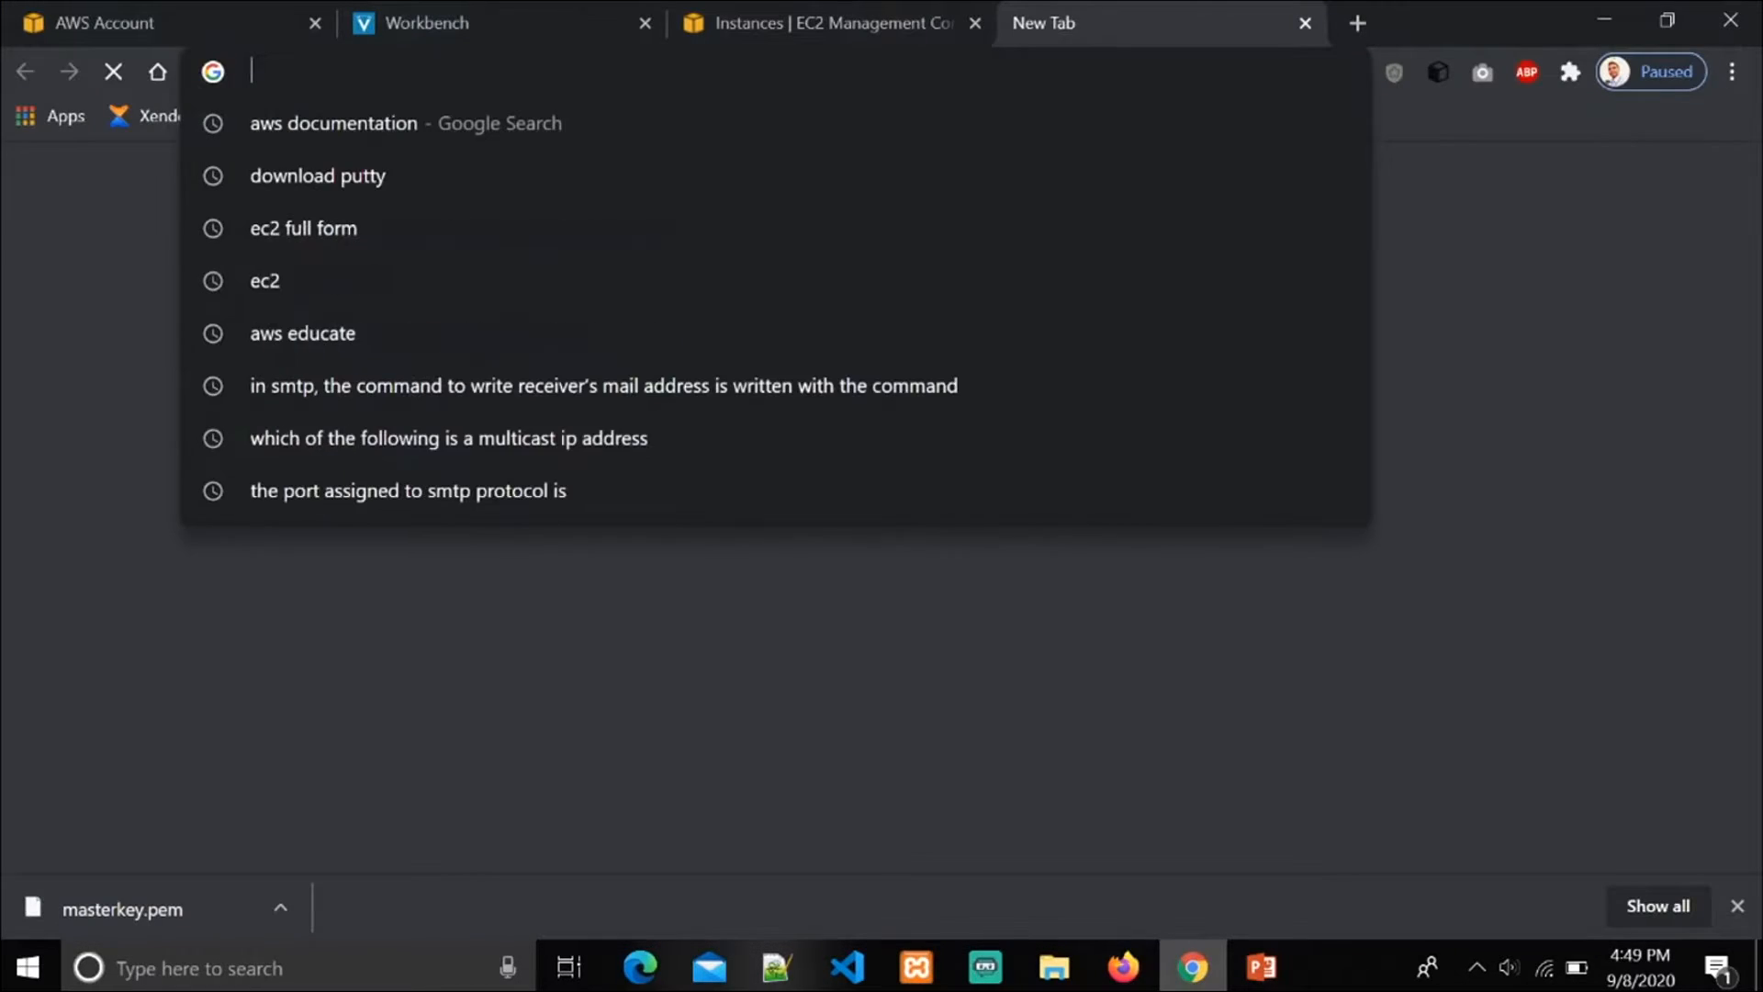
type("do")
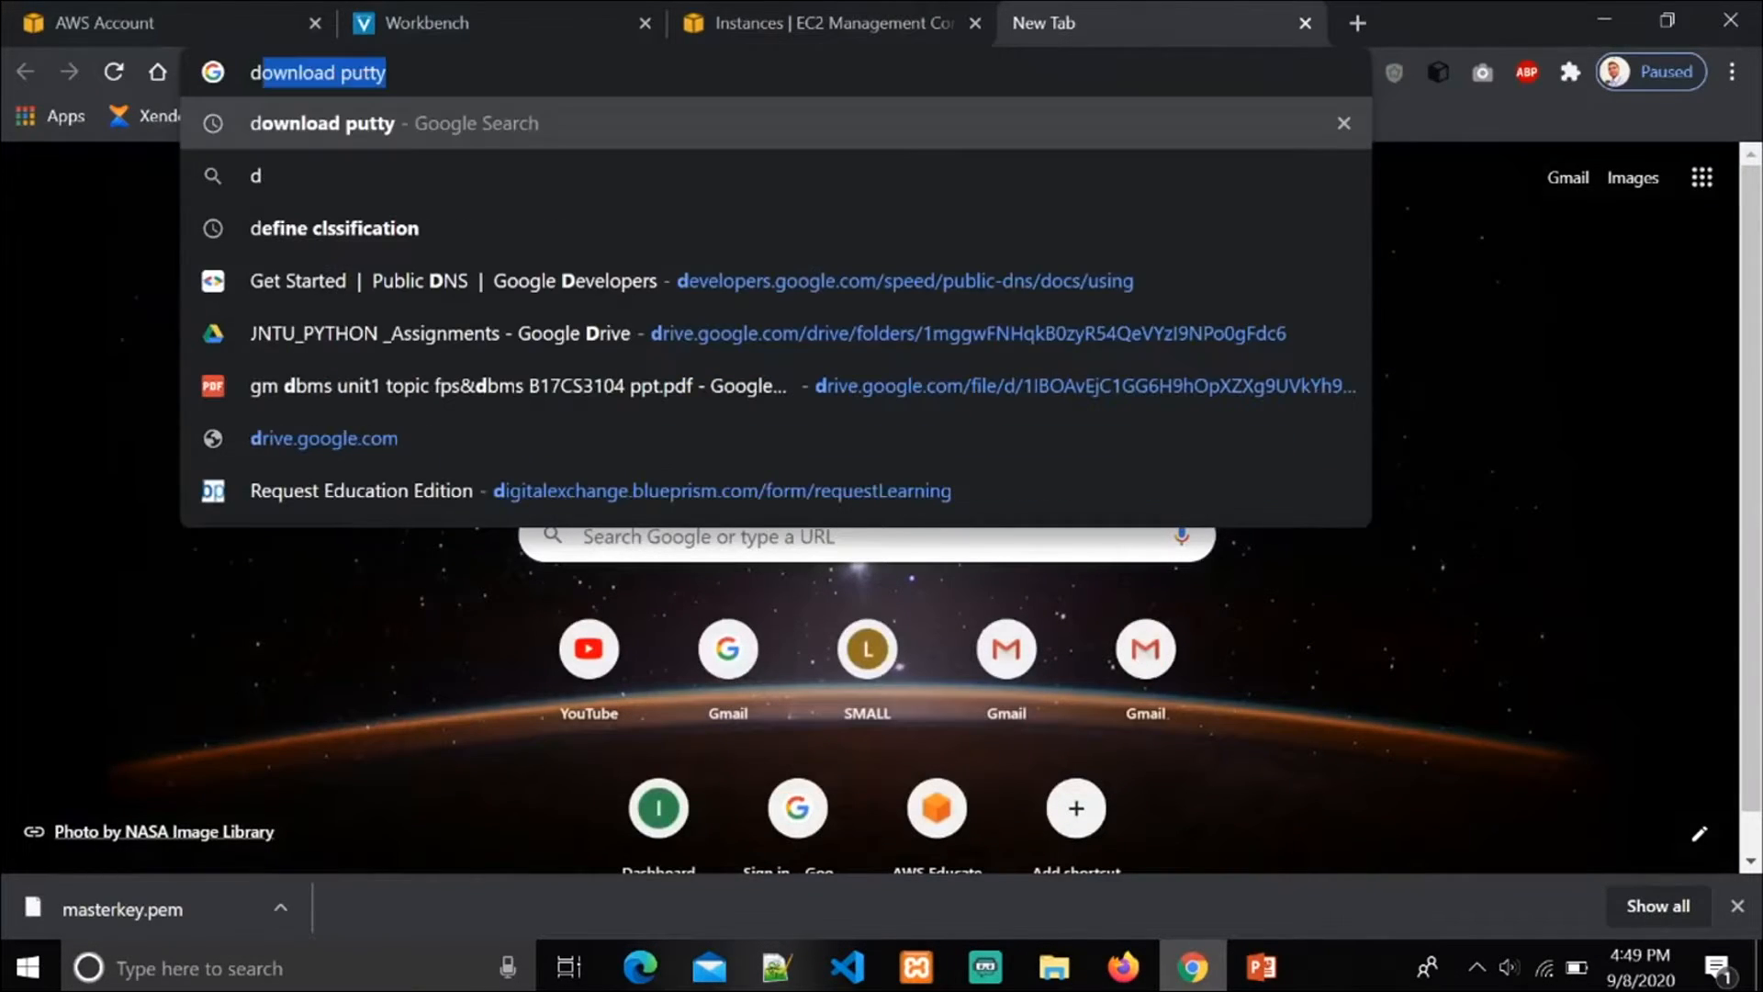
type("w")
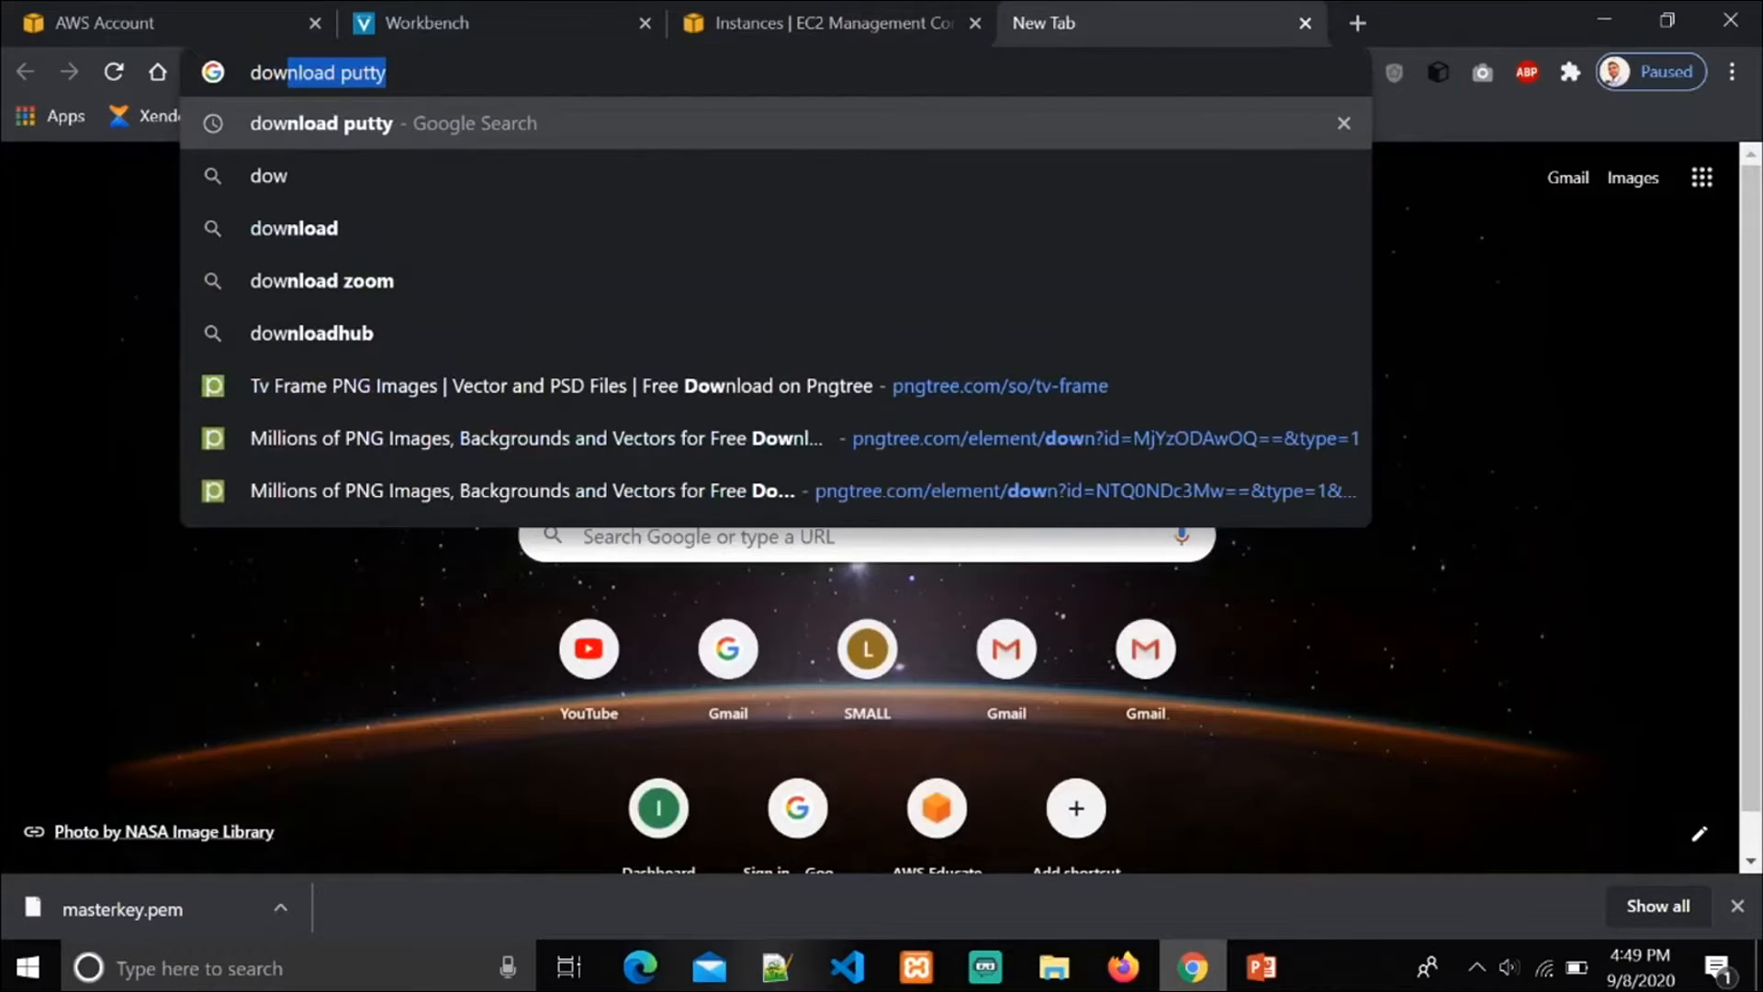
type("nload")
key("Right")
key("Return")
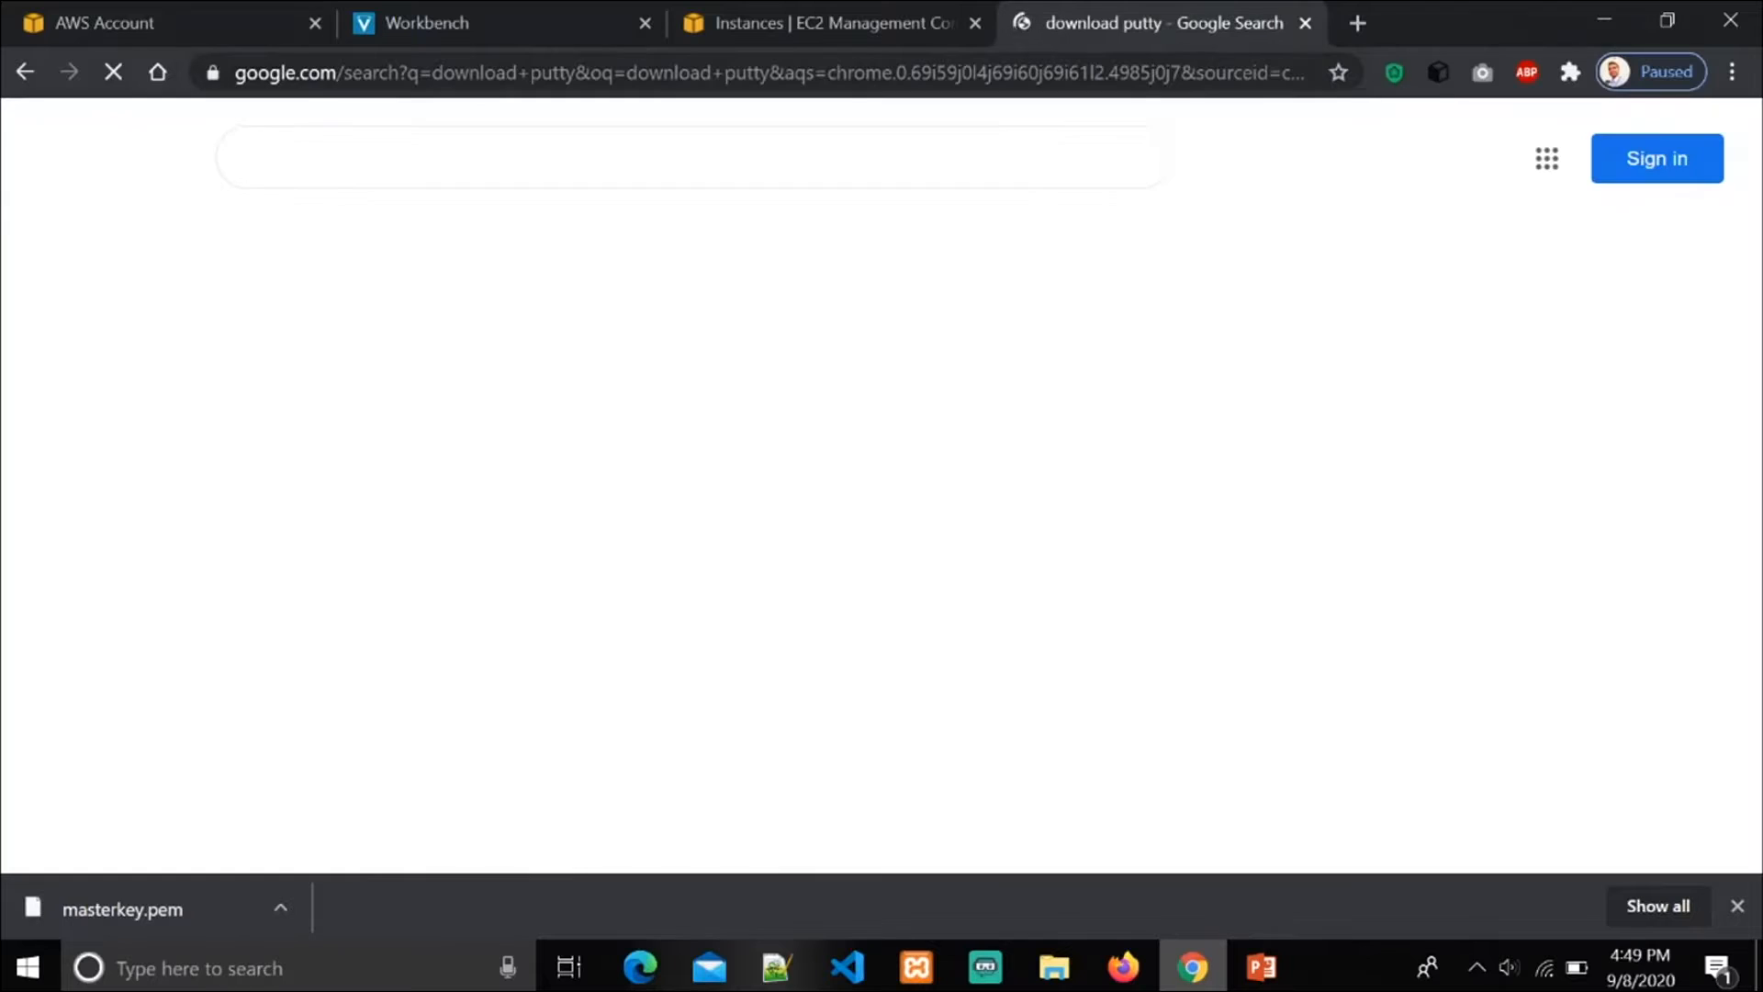
Step: Open the latest-release download page from putty.org and look over the putty.exe and puttygen.exe downloads
left_click(610, 393)
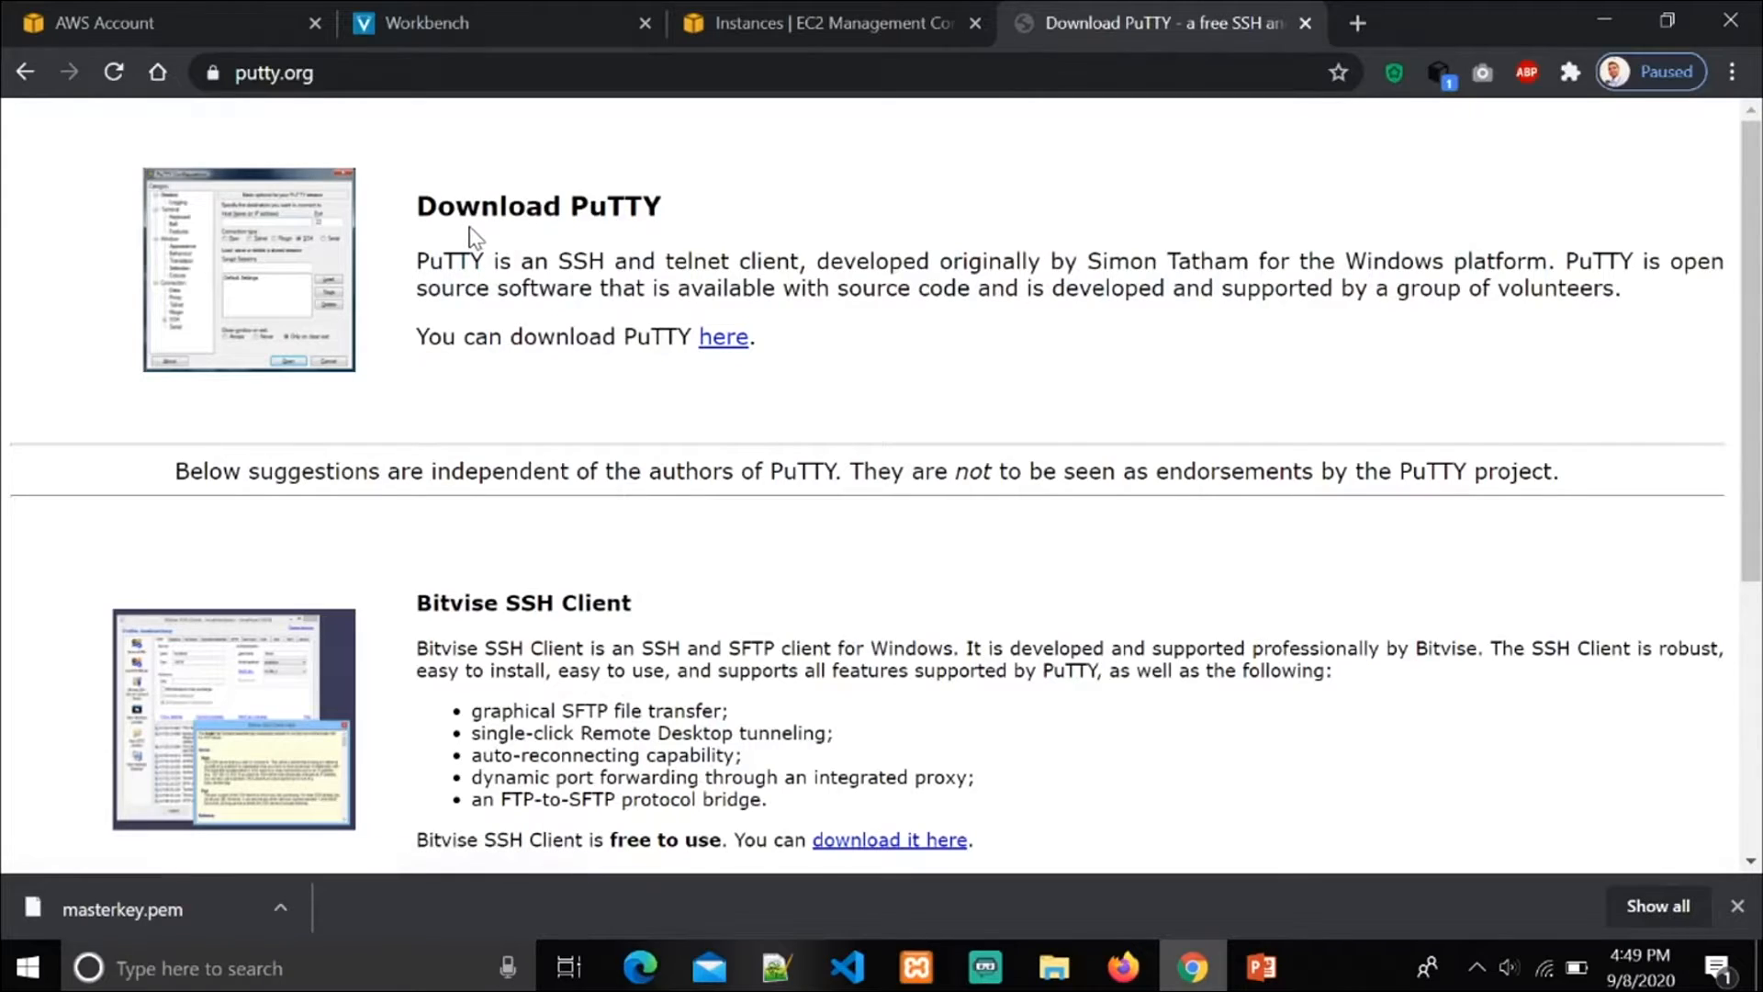
left_click(722, 337)
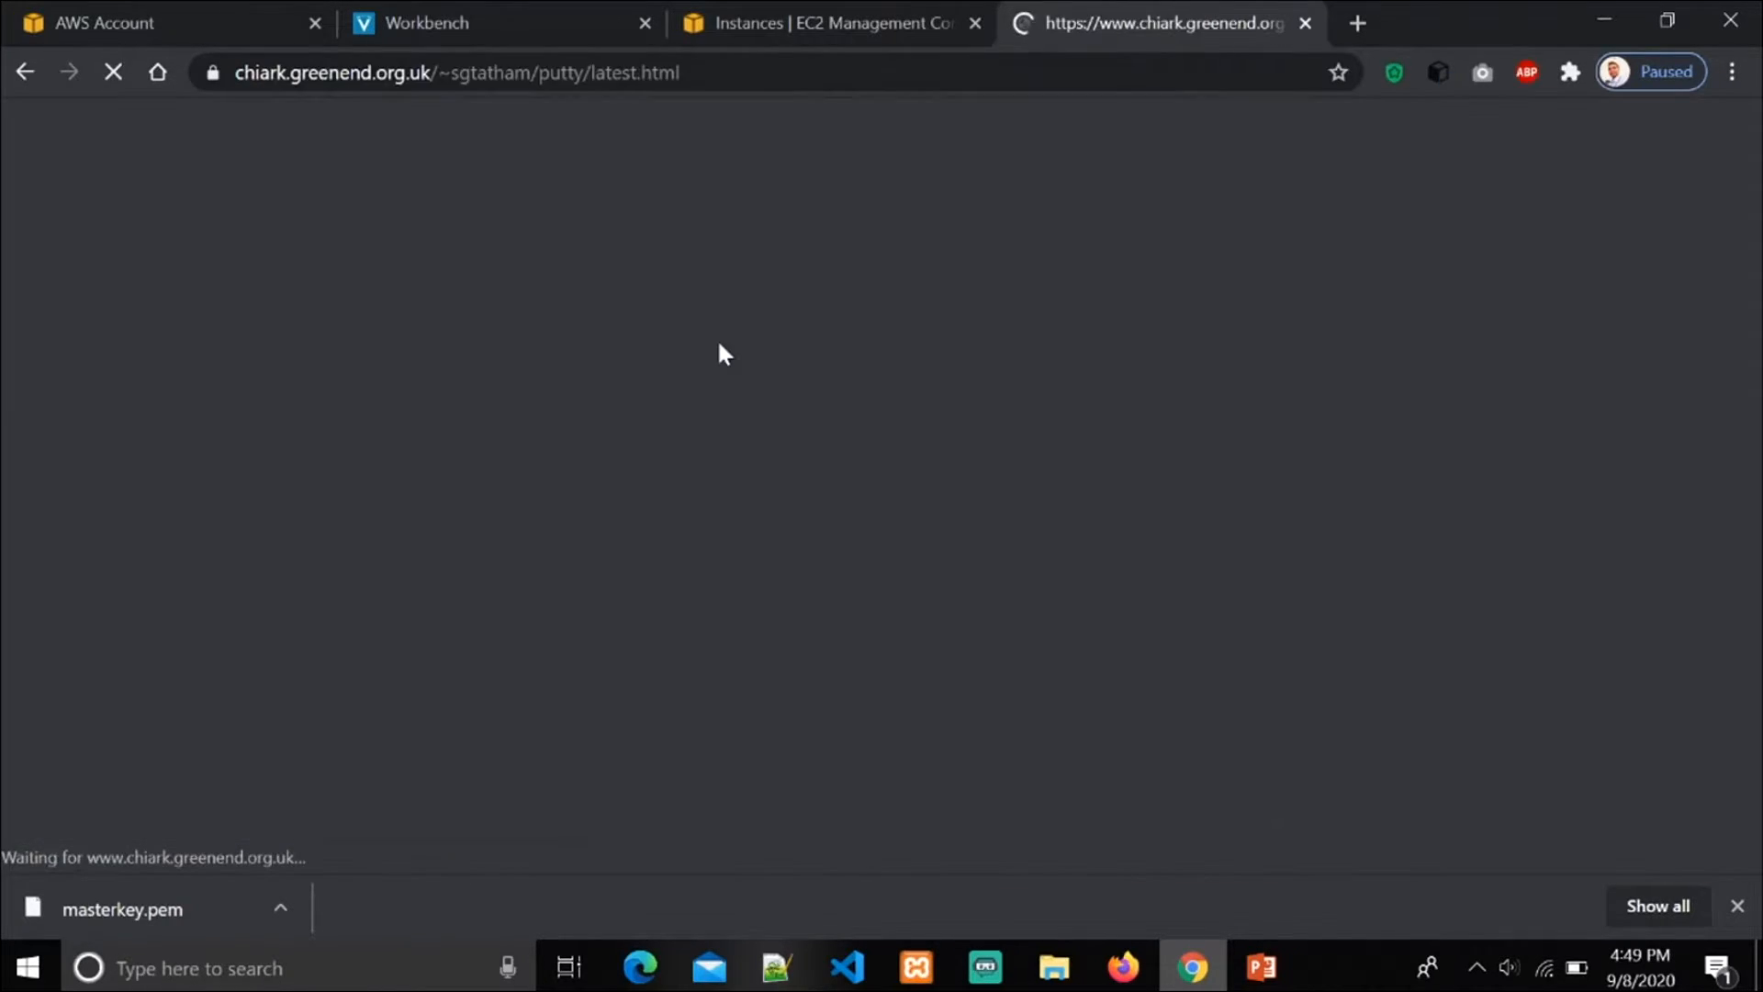
scroll(718, 367, "down", 10)
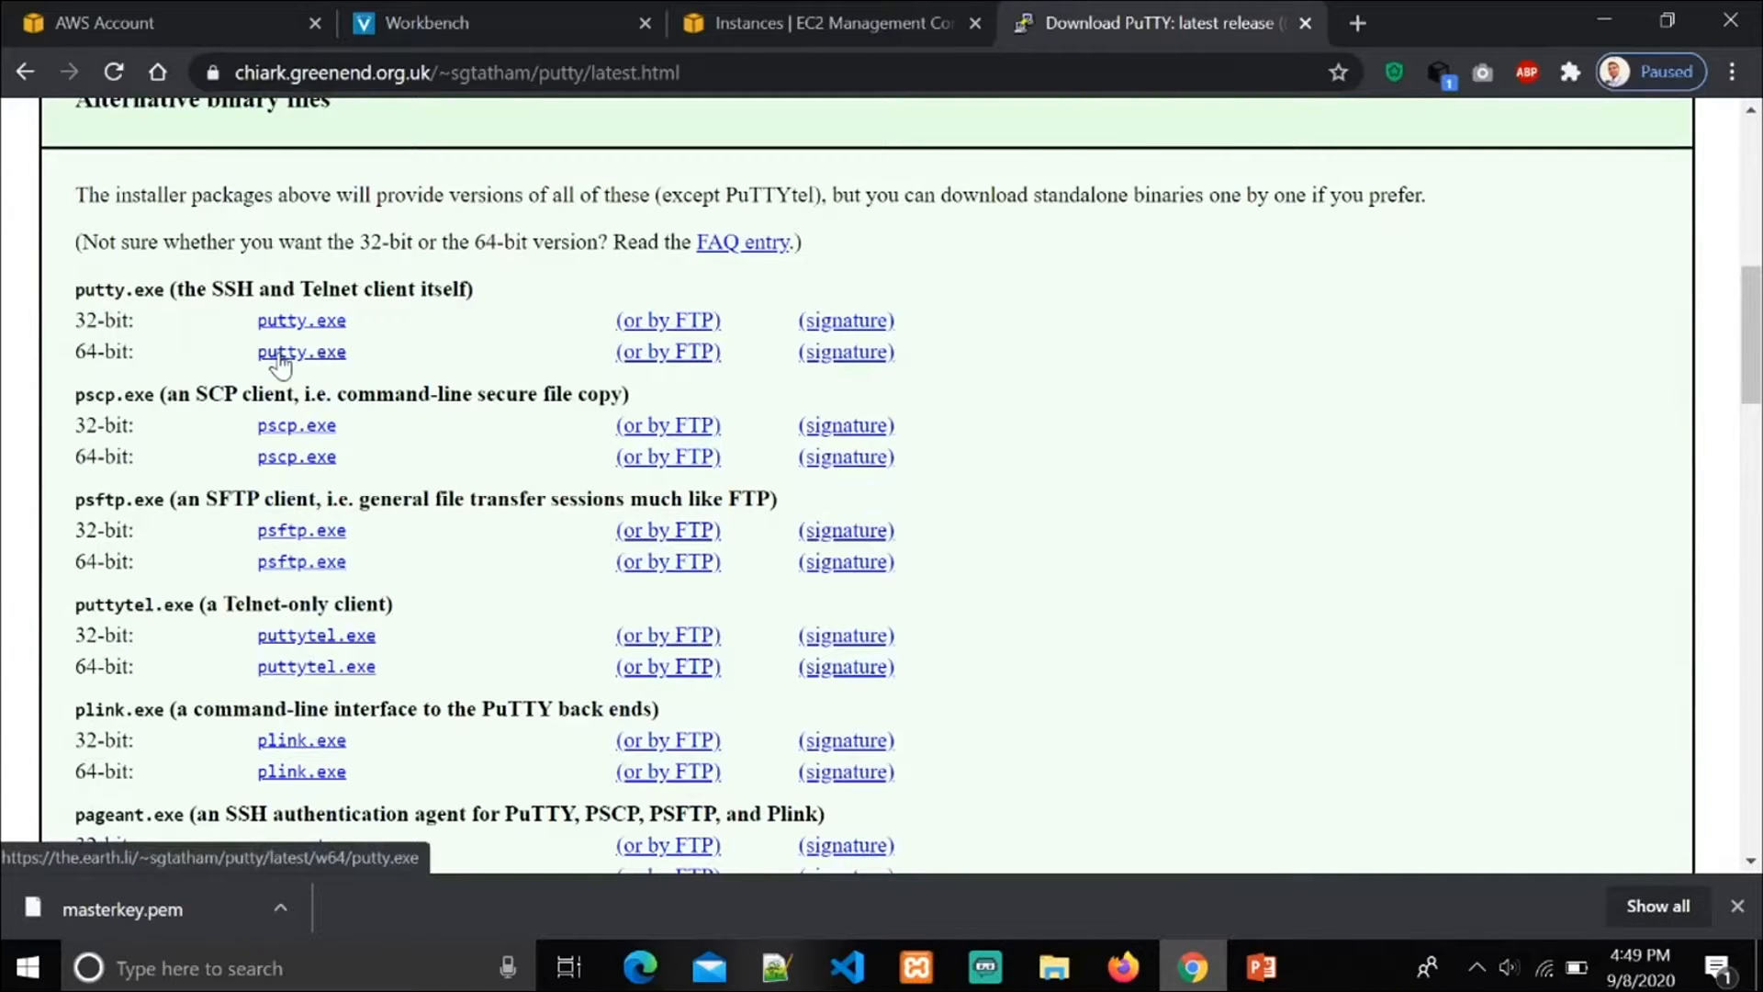
scroll(282, 366, "down", 5)
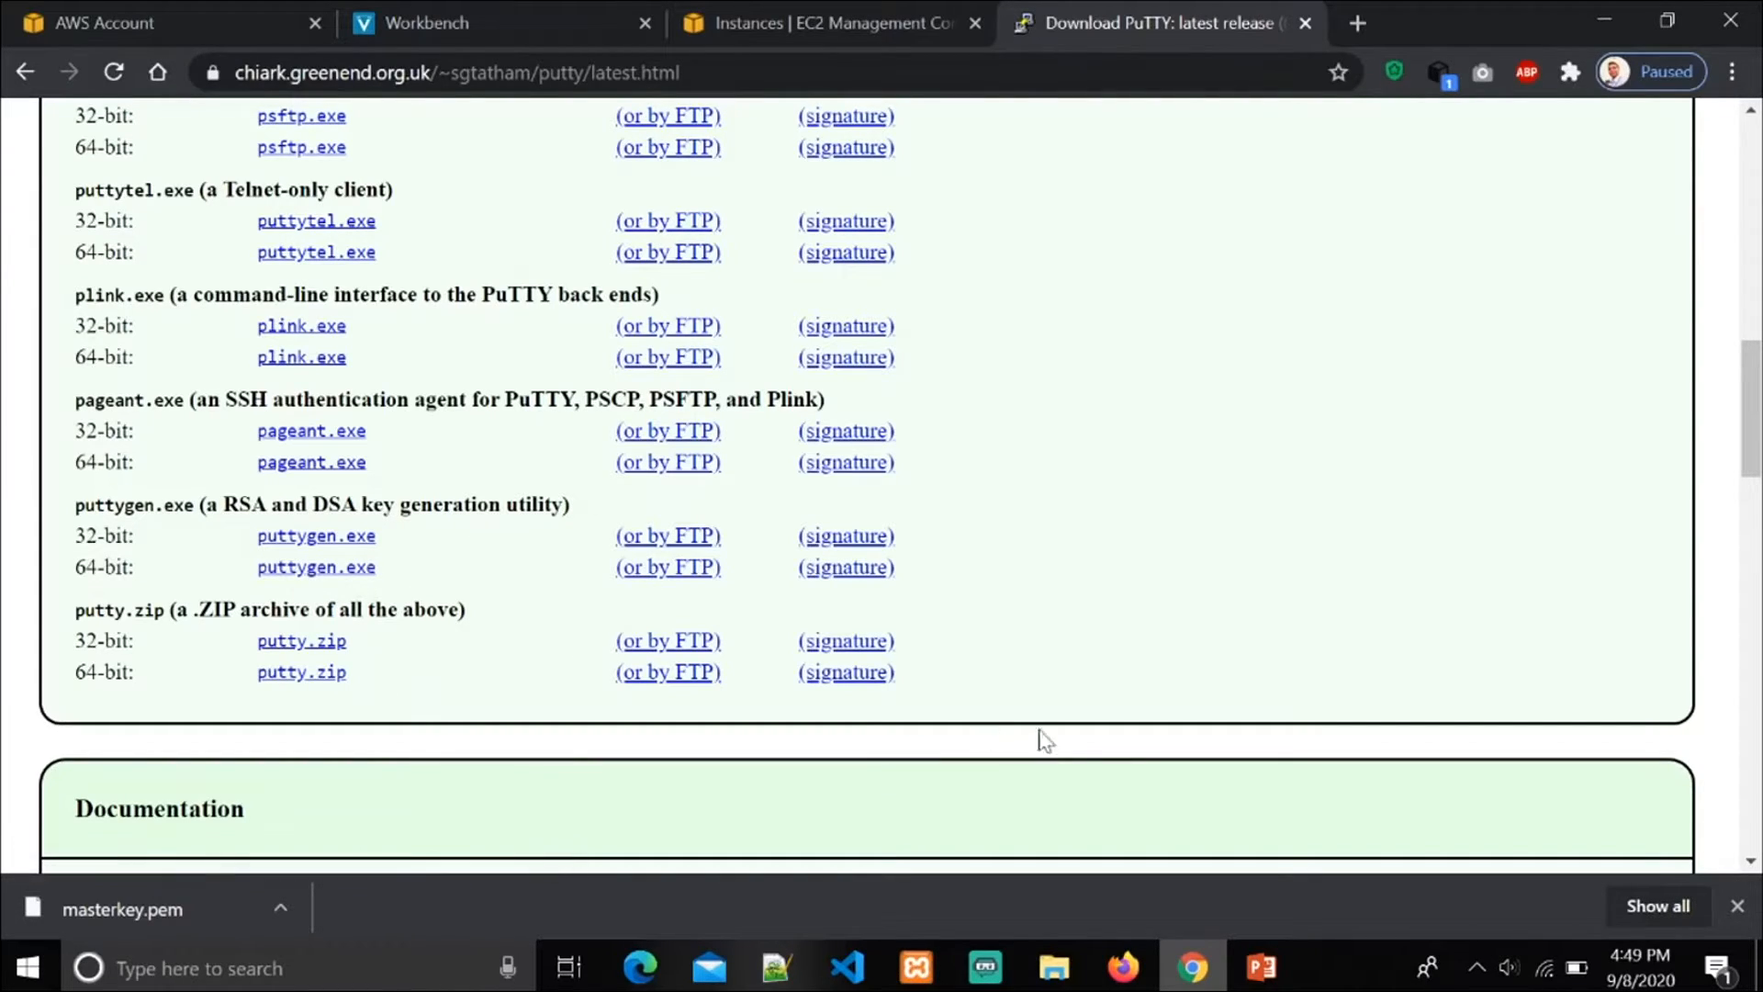
Step: Check the Downloads folder in File Explorer for the PuTTY programs and consult the steps slide in PowerPoint
left_click(1054, 972)
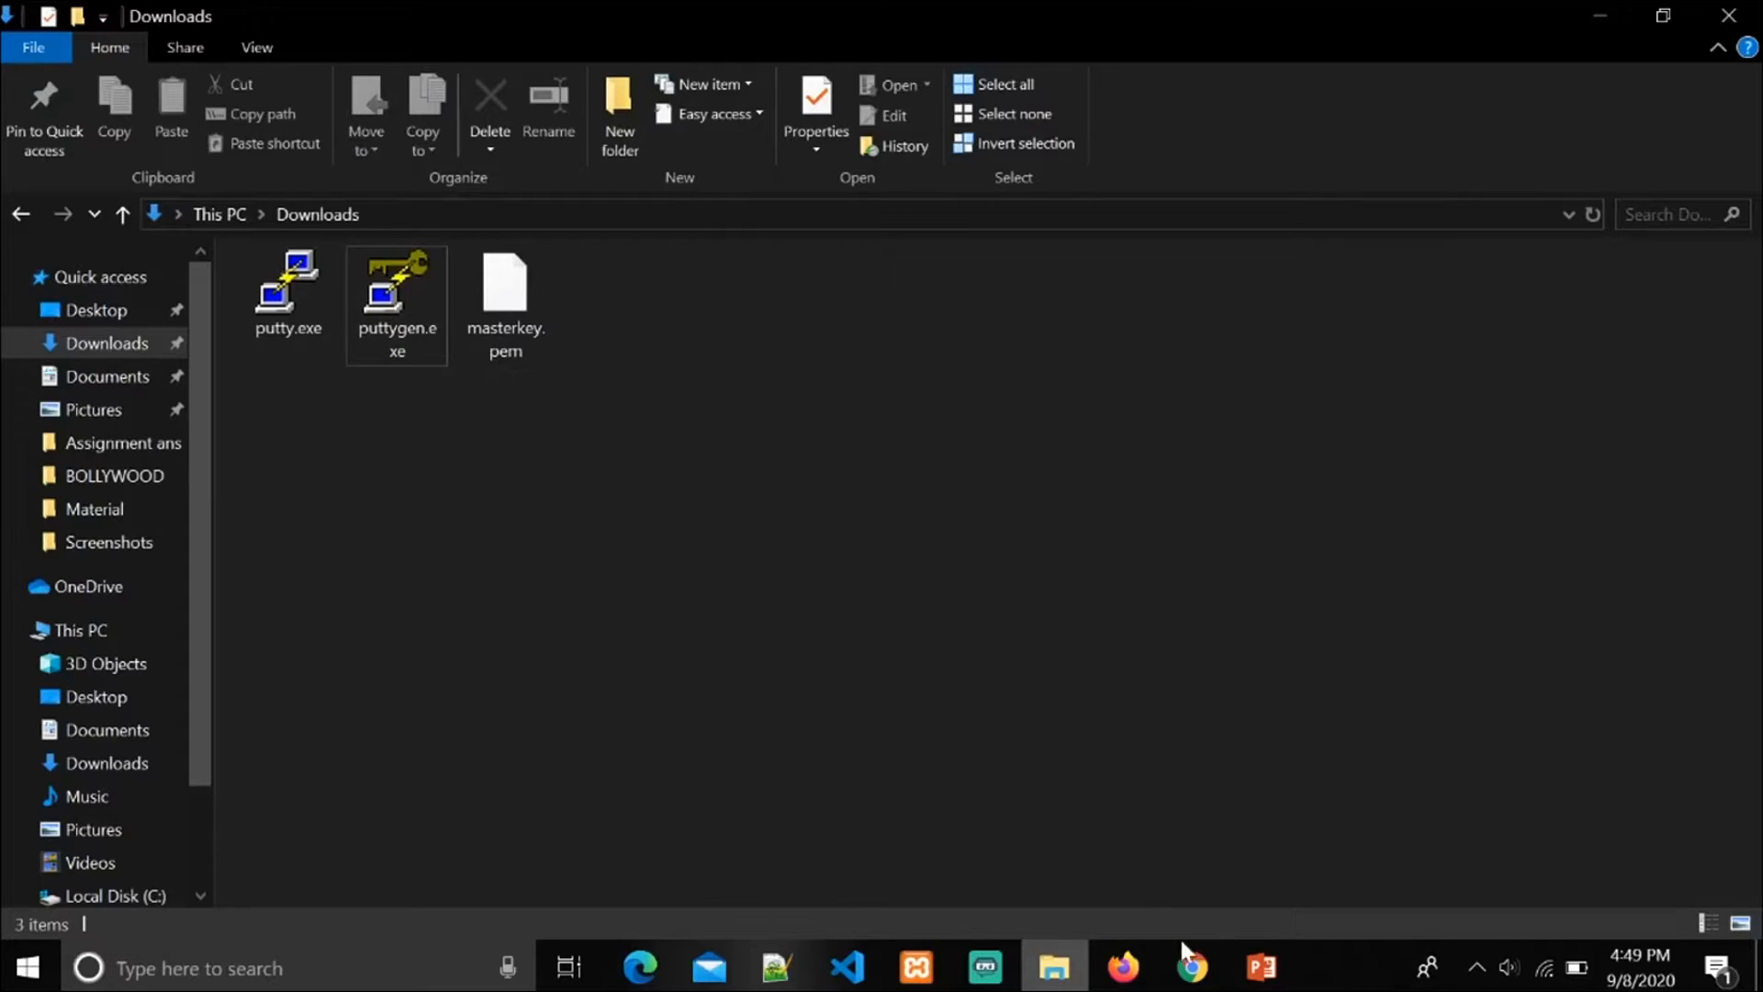
left_click(1261, 966)
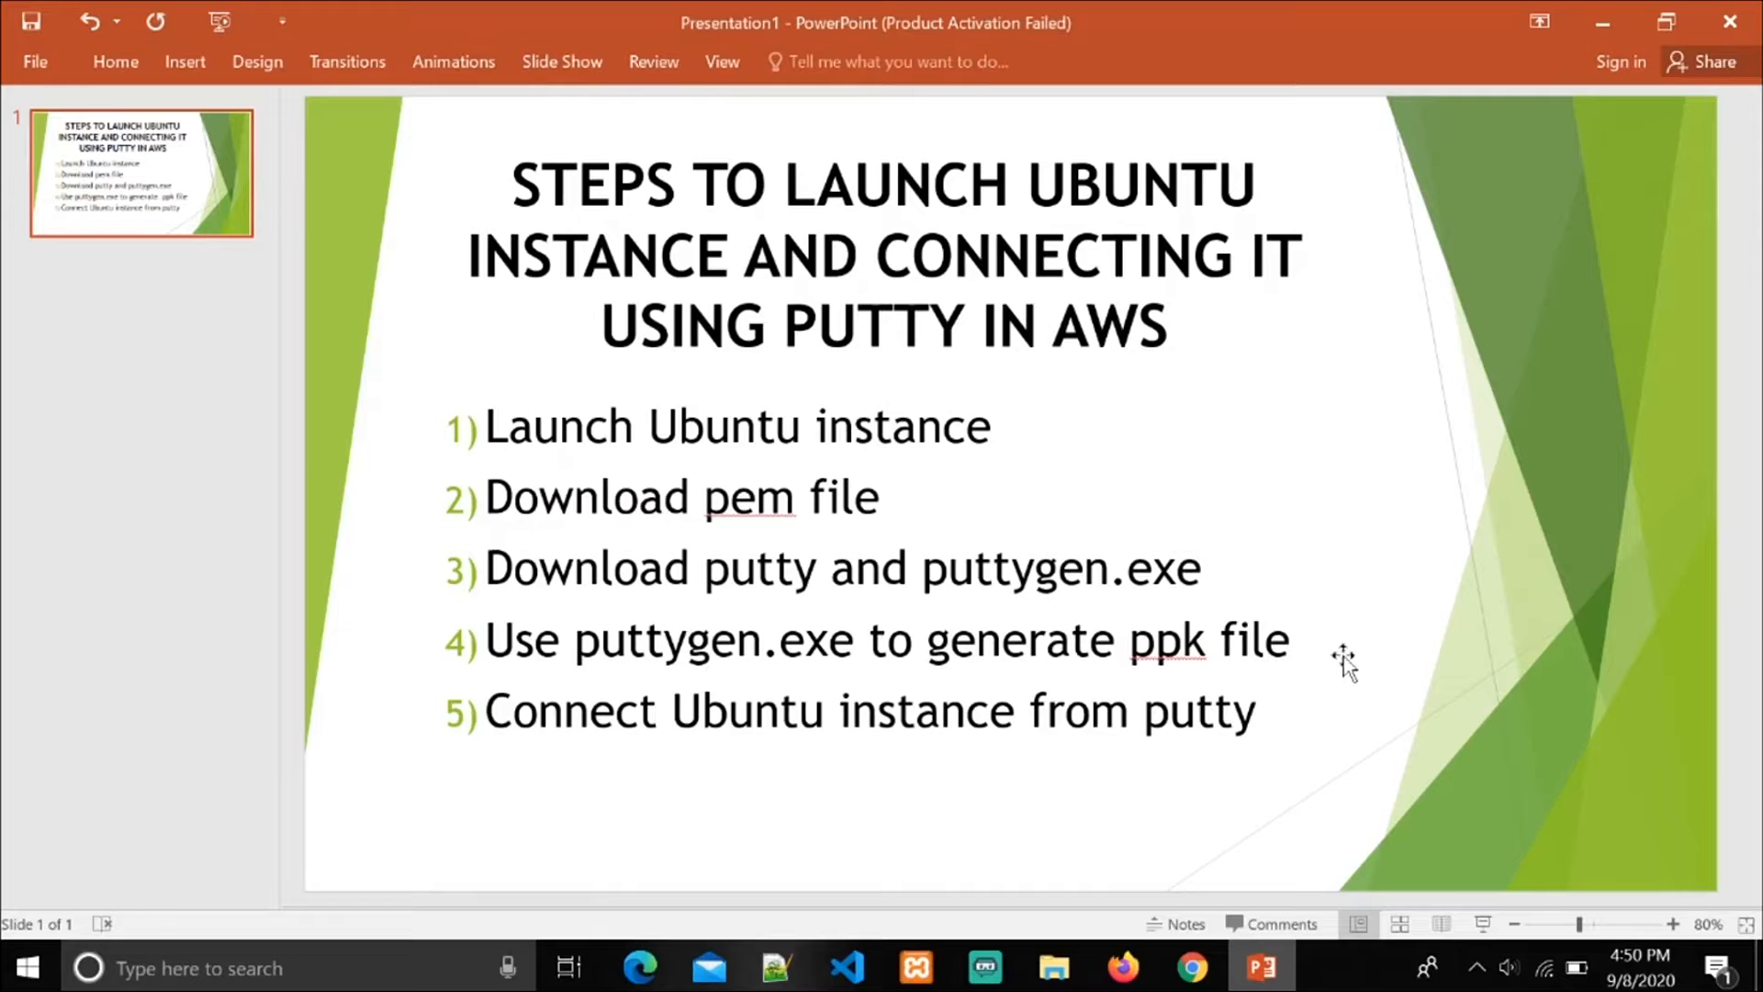
left_click(1080, 980)
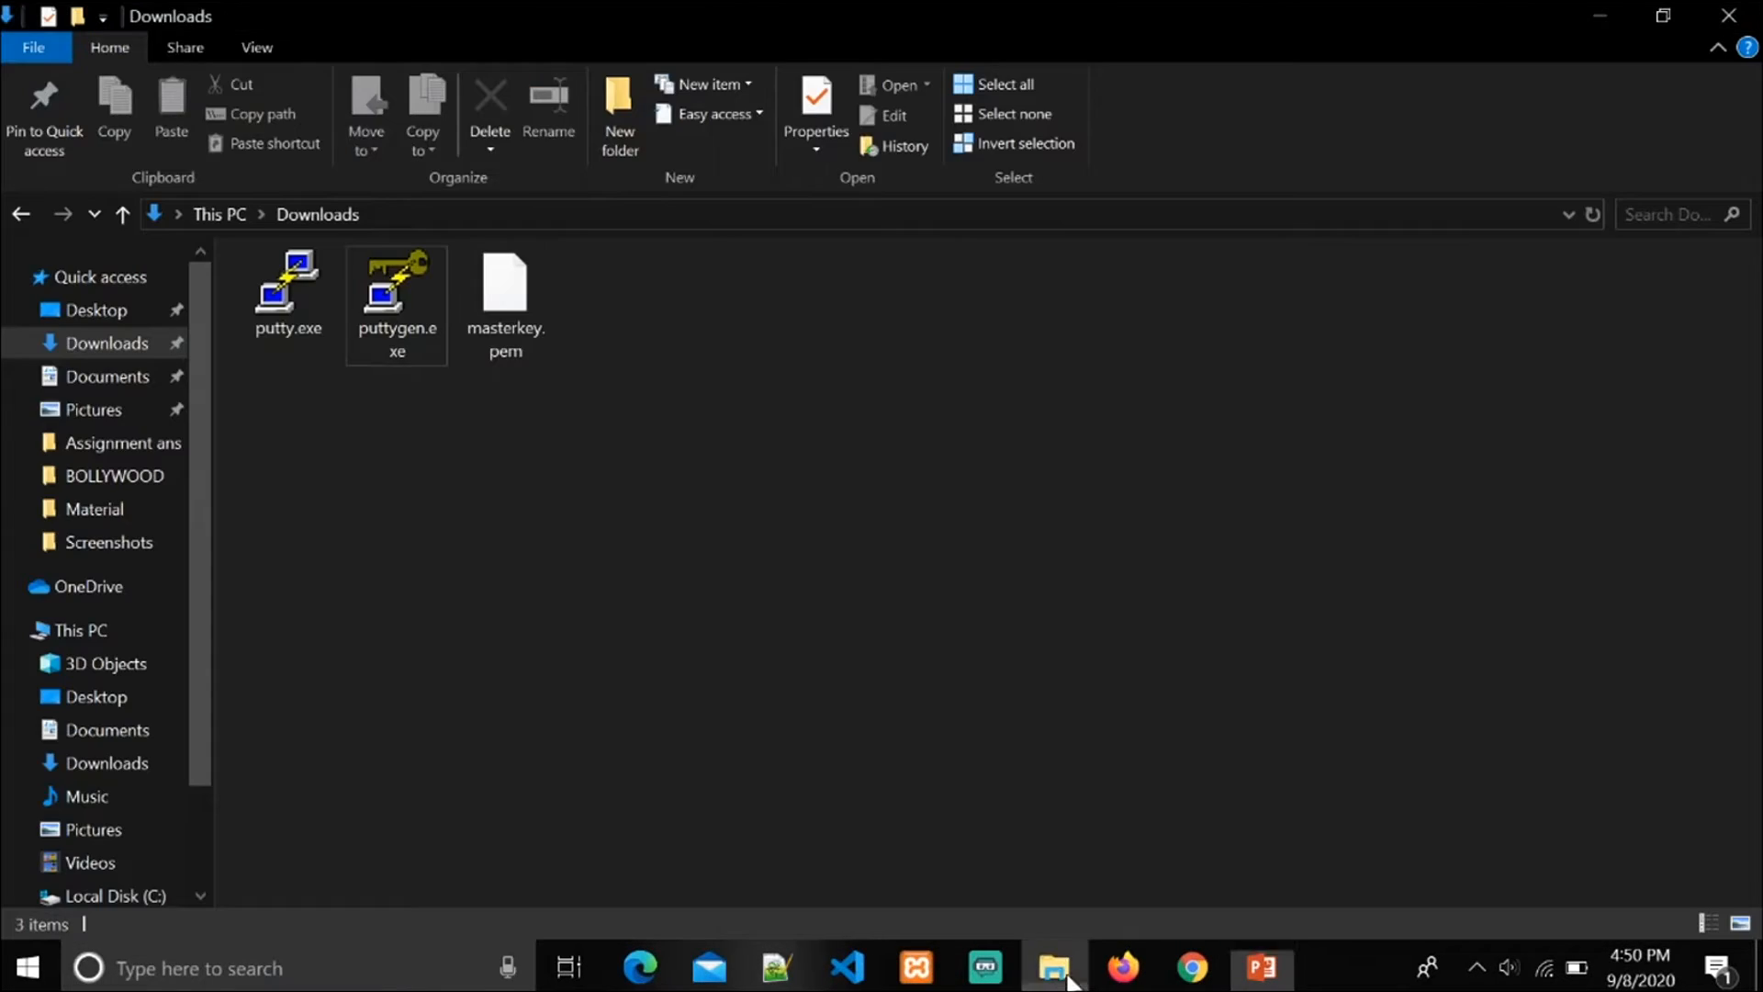
Step: Run puttygen.exe from the Downloads folder and import the private key file masterkey.pem
double_click(399, 299)
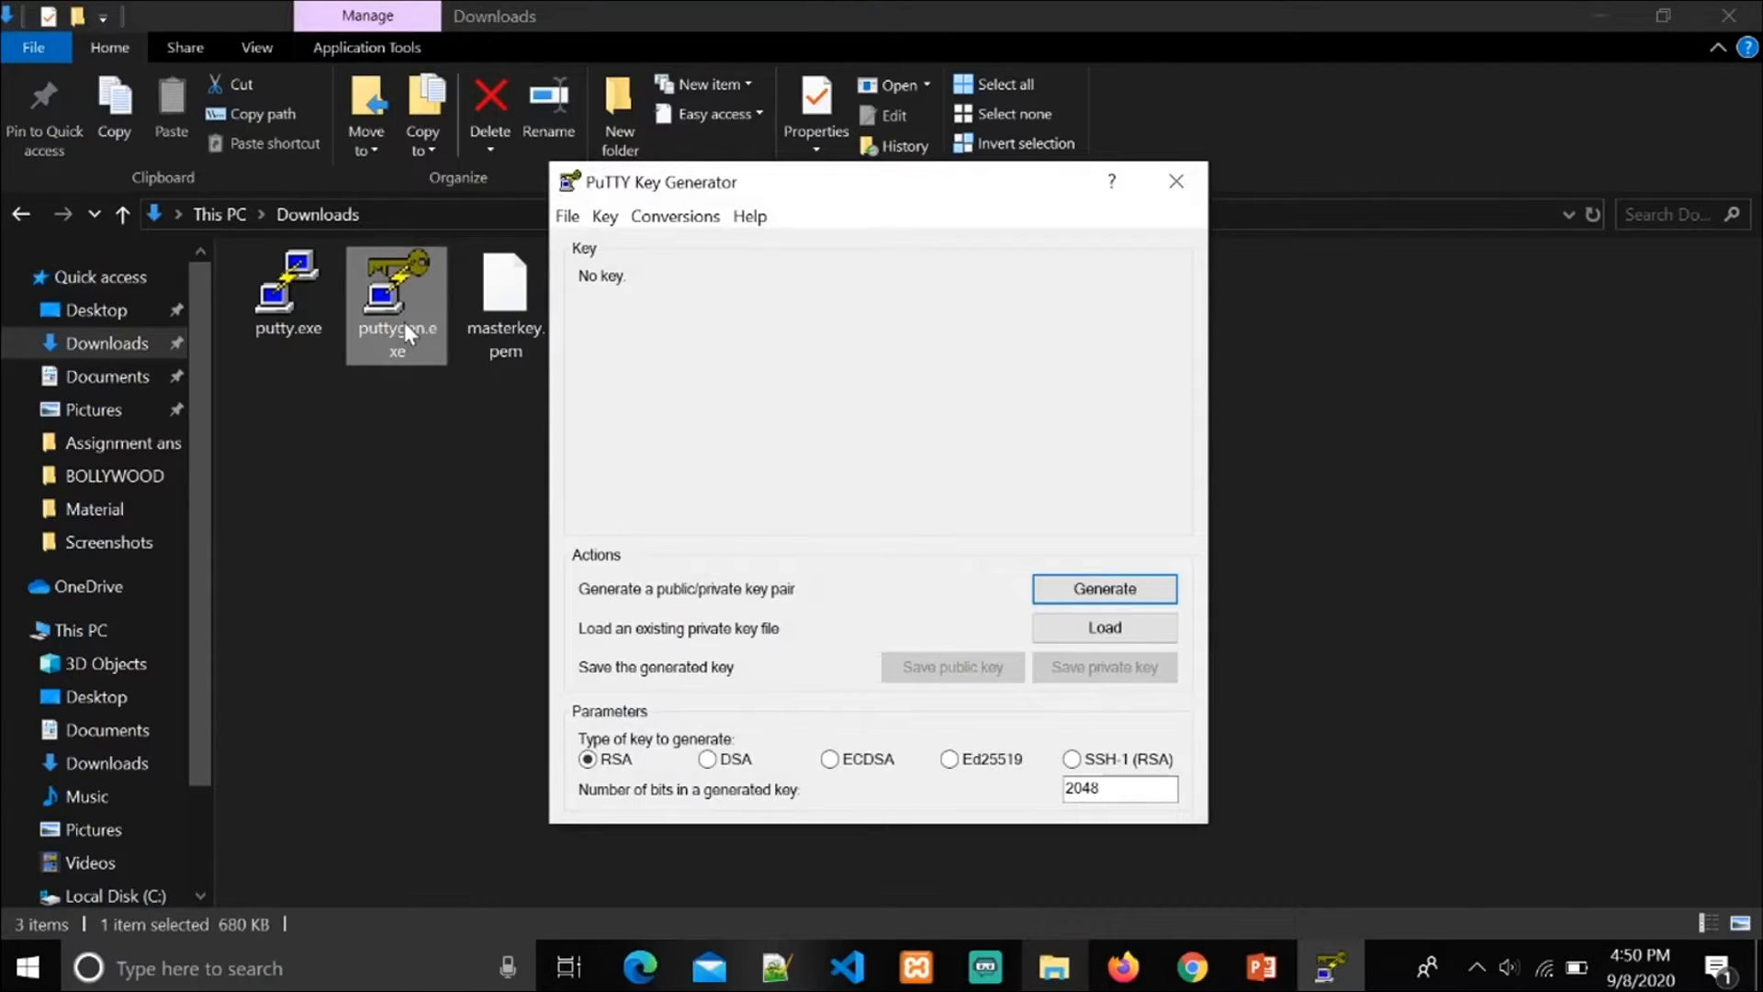
left_click(657, 218)
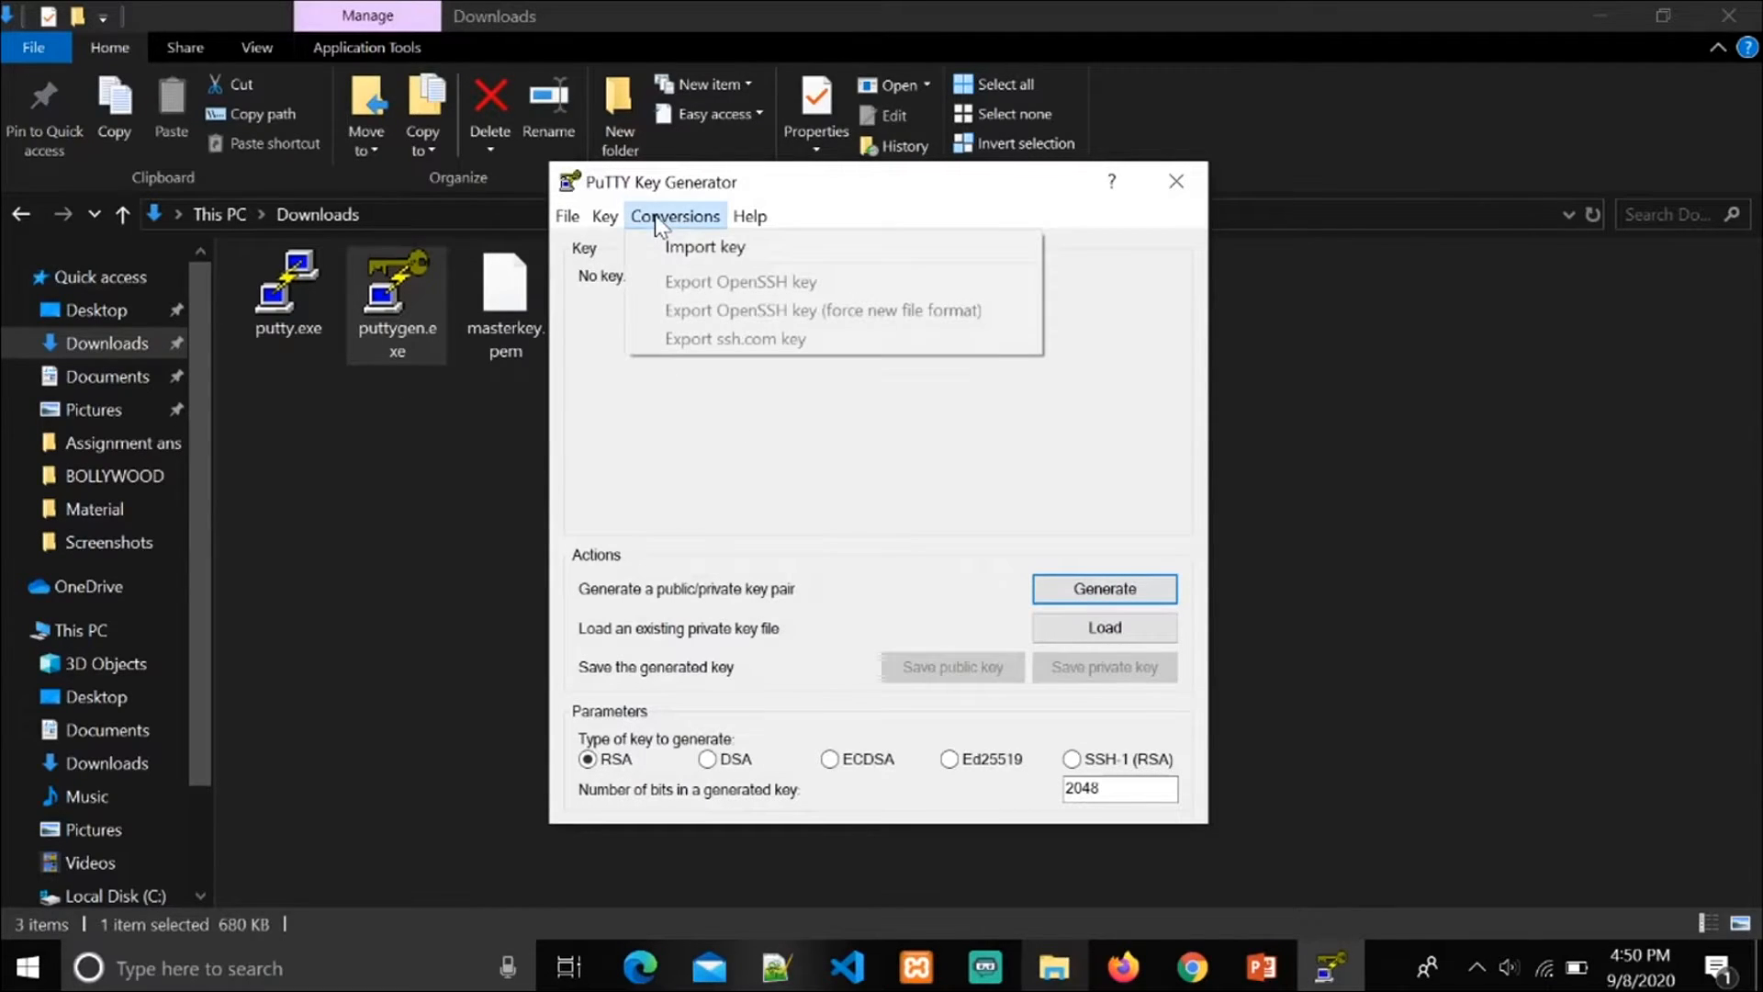
left_click(680, 248)
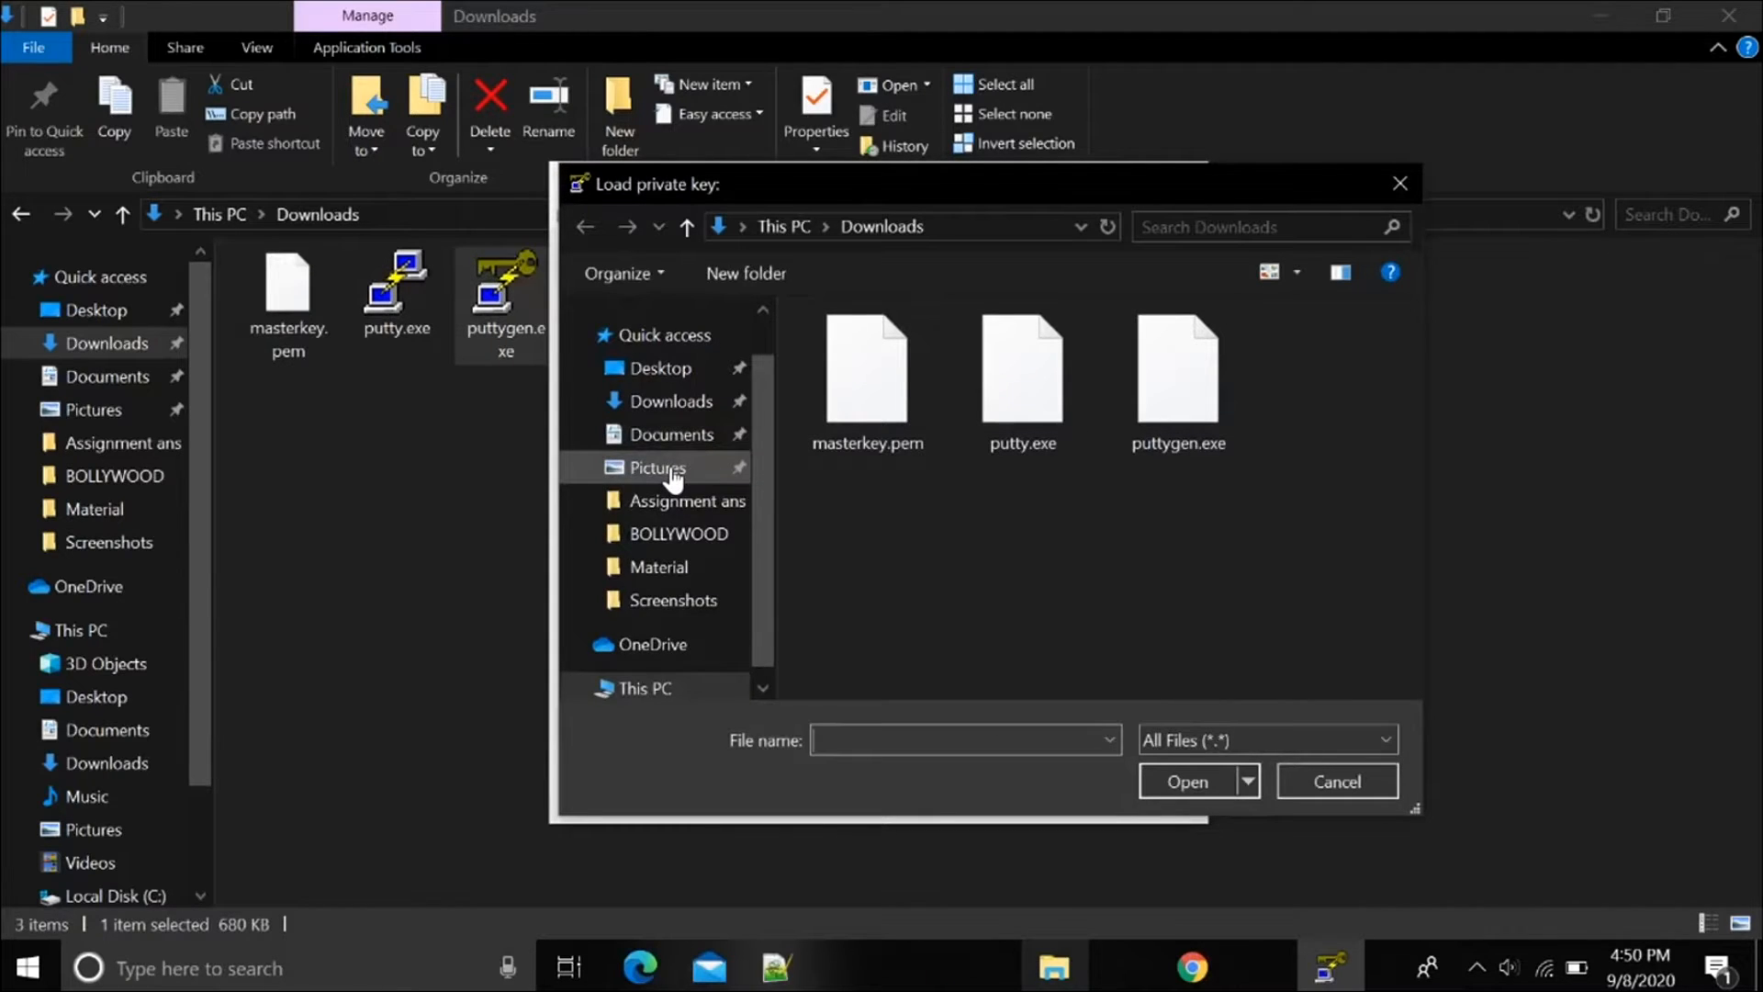
scroll(673, 472, "down", 4)
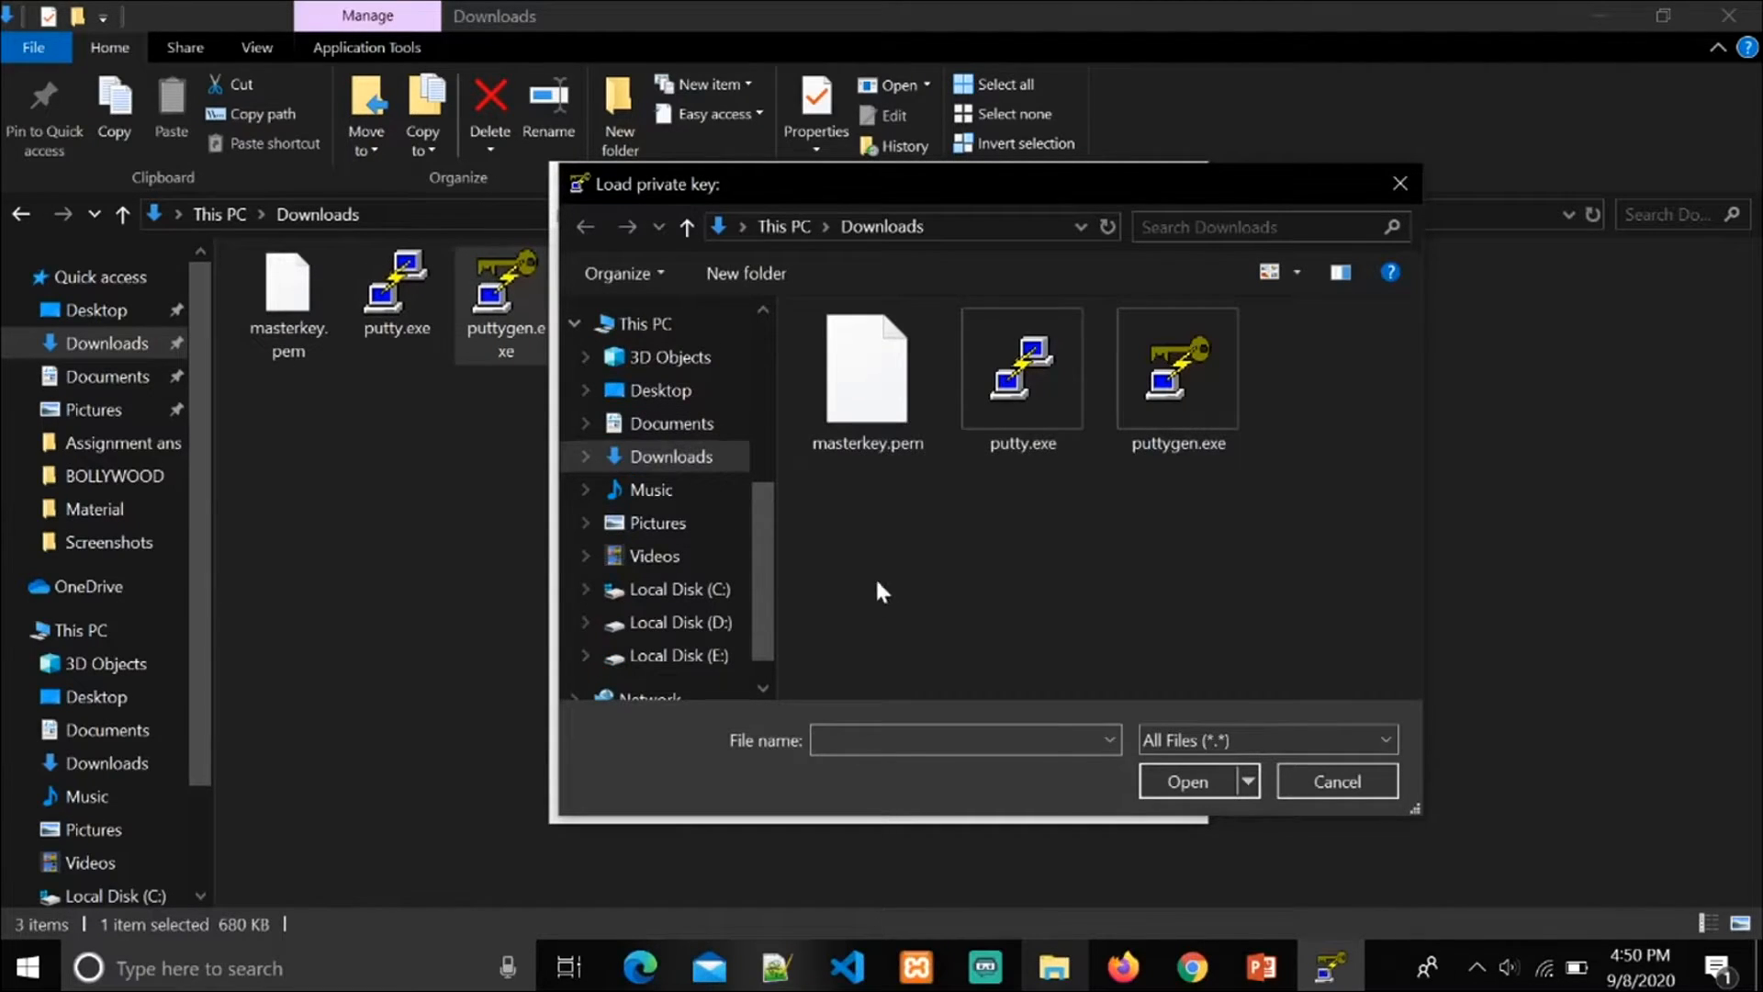
left_click(878, 404)
left_click(1193, 778)
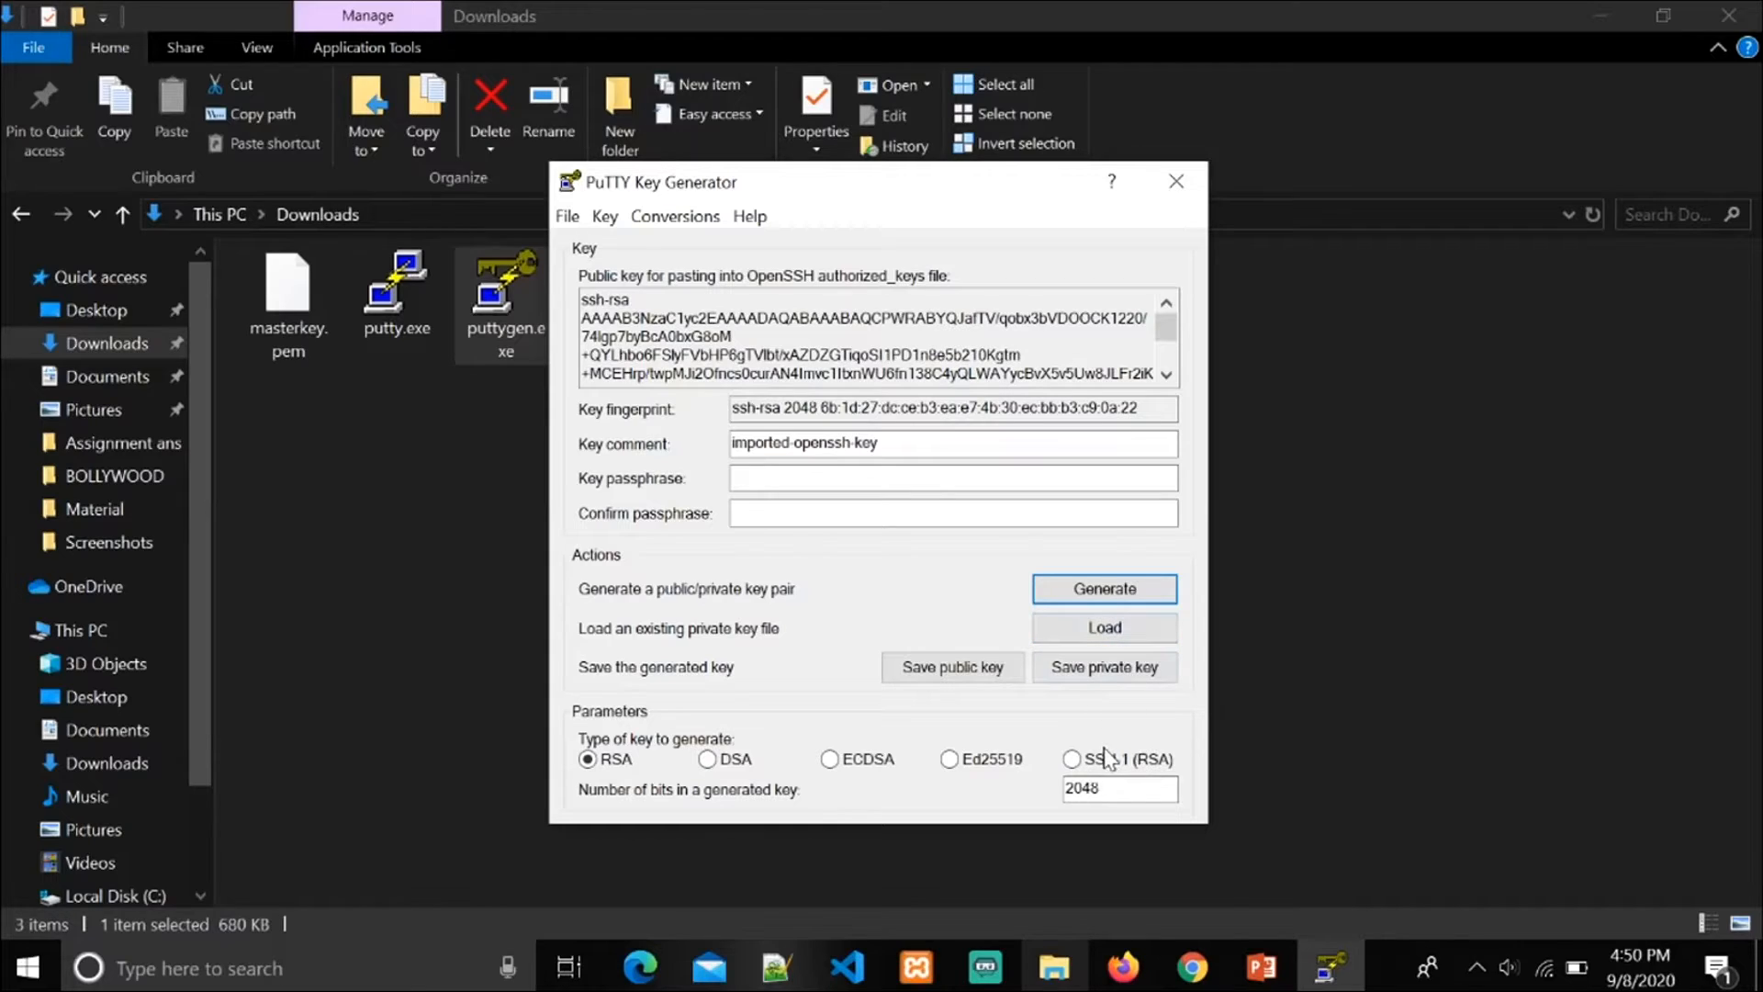
Step: Save the imported private key without a passphrase as masterkey in PPK format in Downloads, and close PuTTY Key Generator
left_click(1107, 677)
left_click(895, 588)
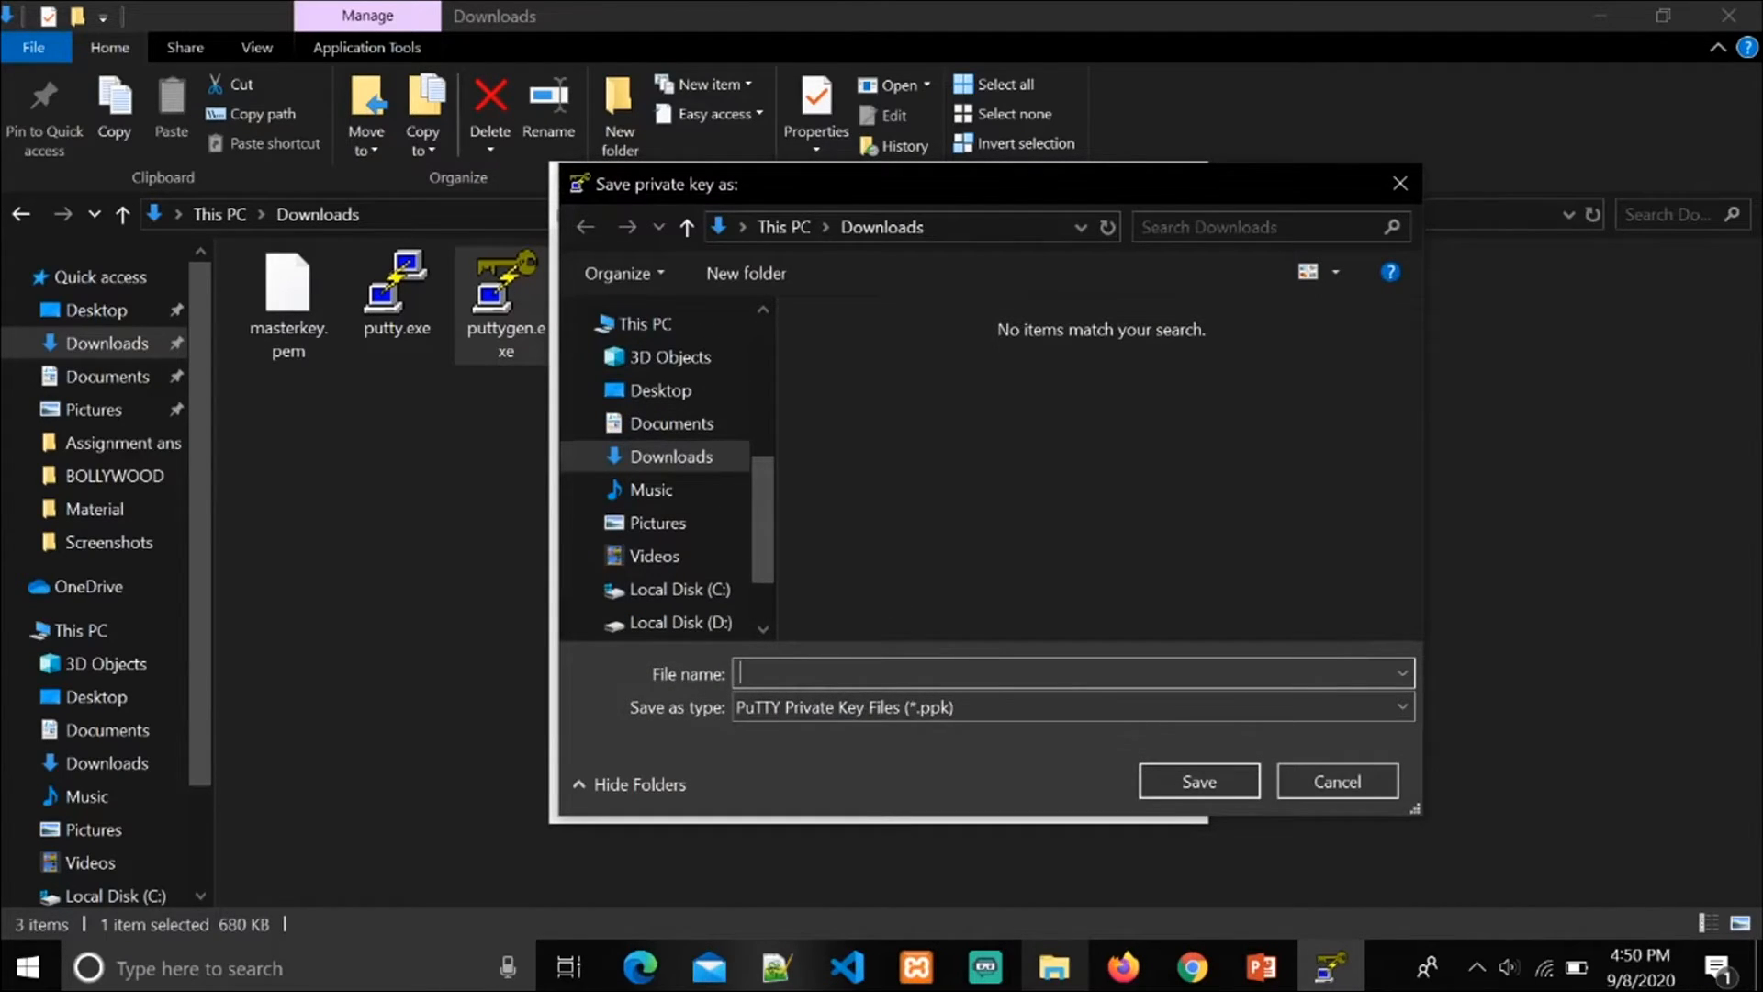
type("mast")
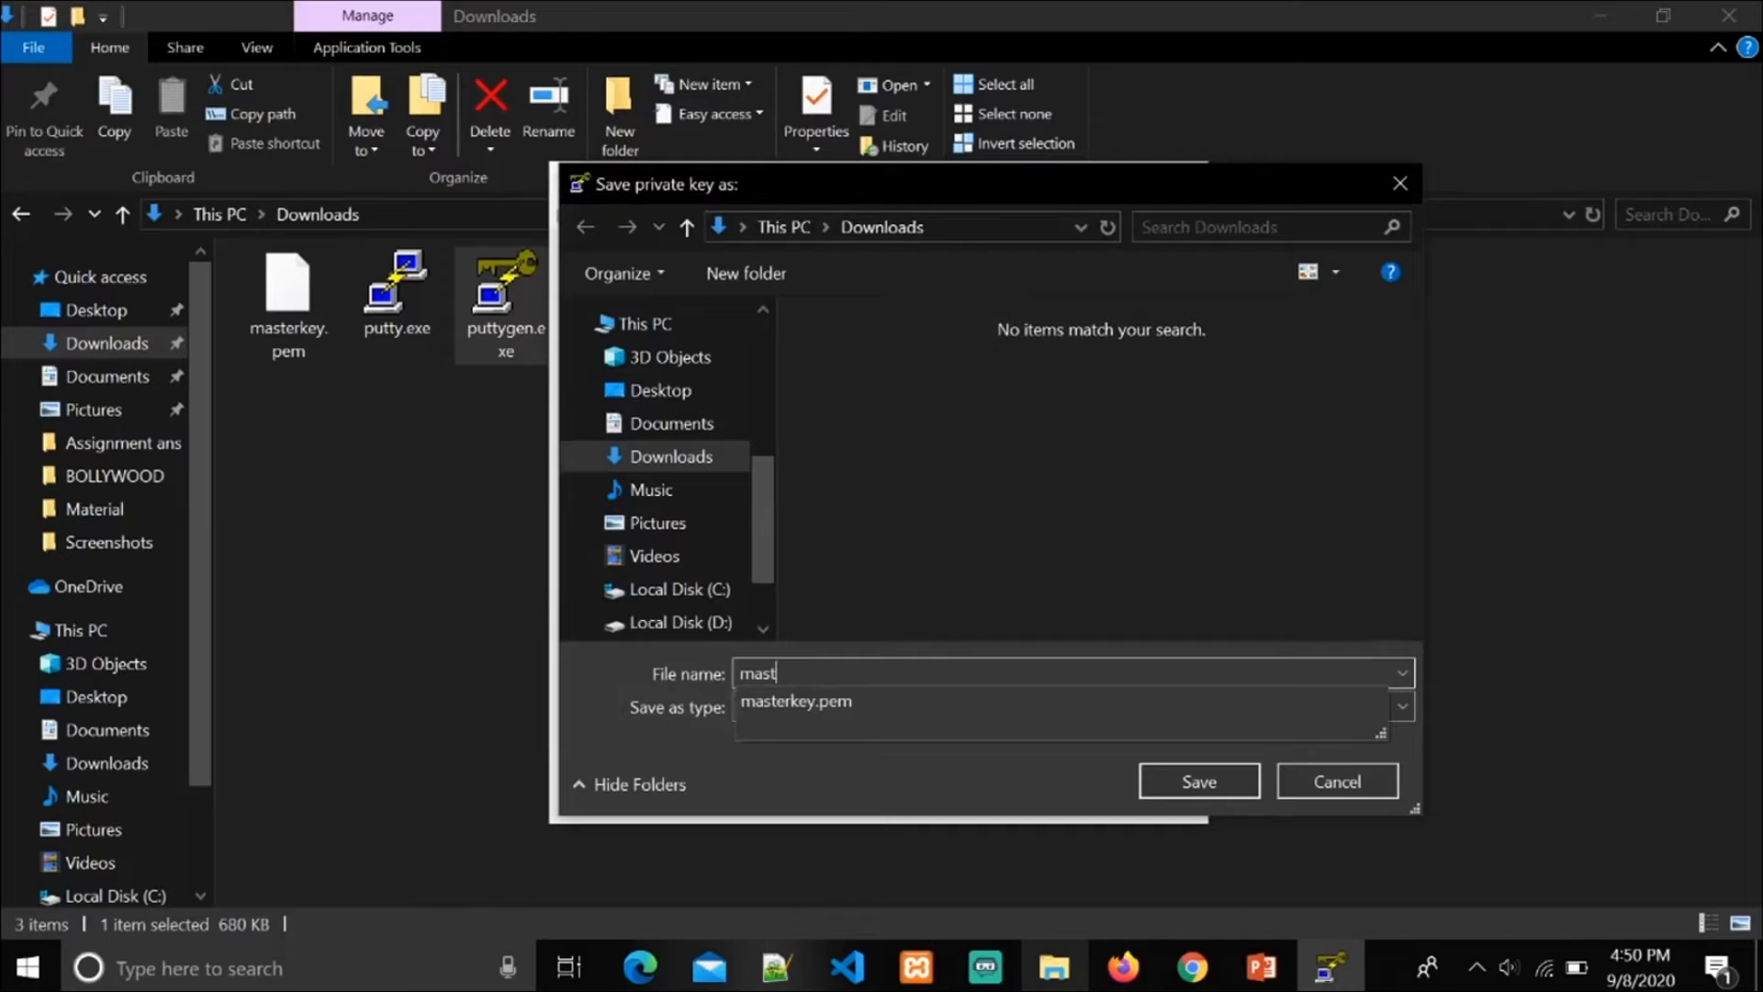
type("erkey")
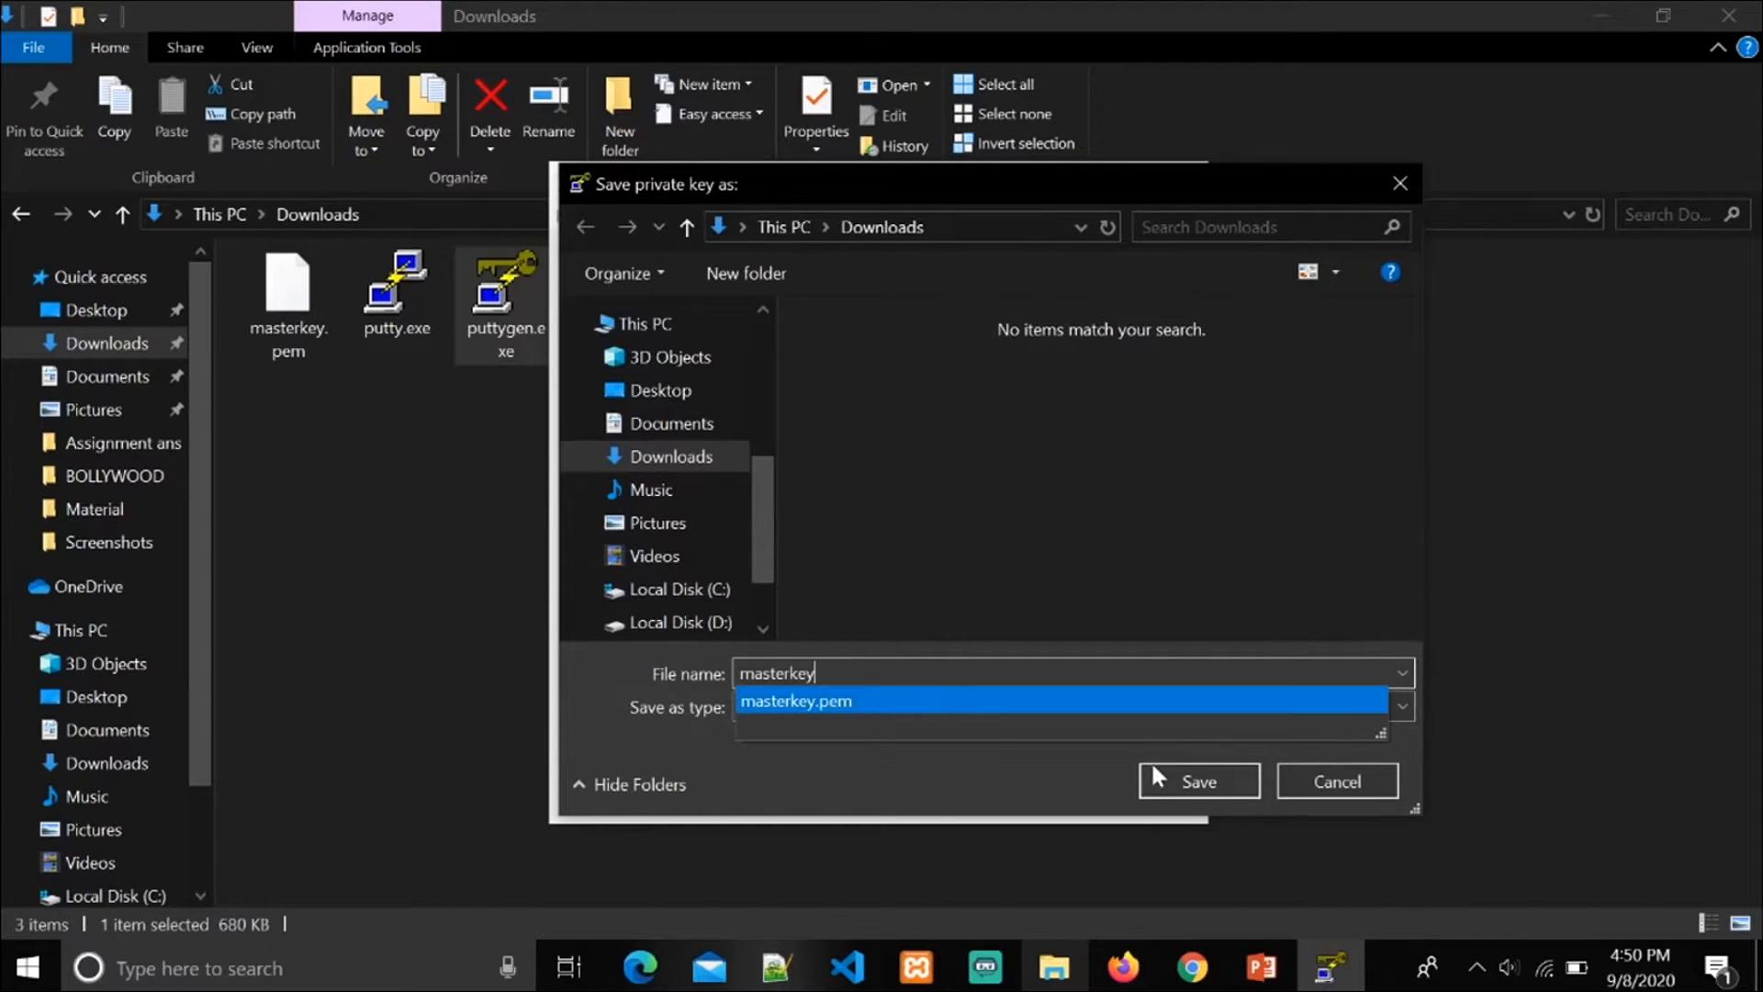
left_click(1155, 778)
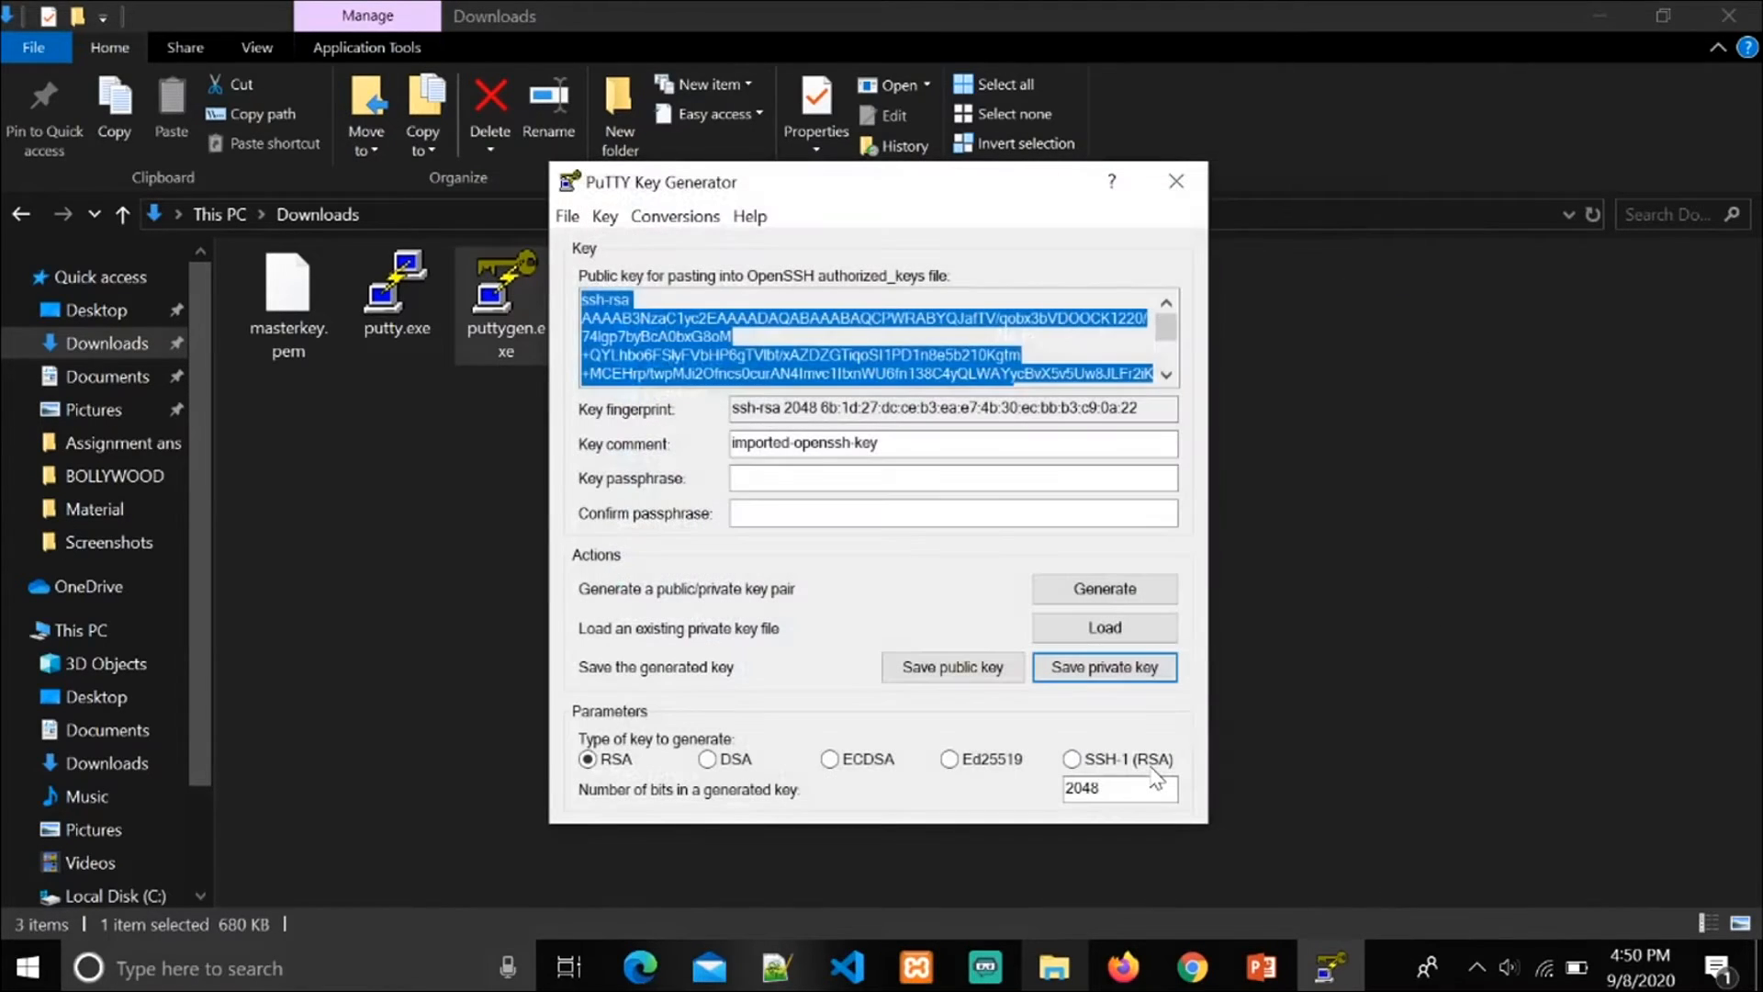
left_click(1169, 183)
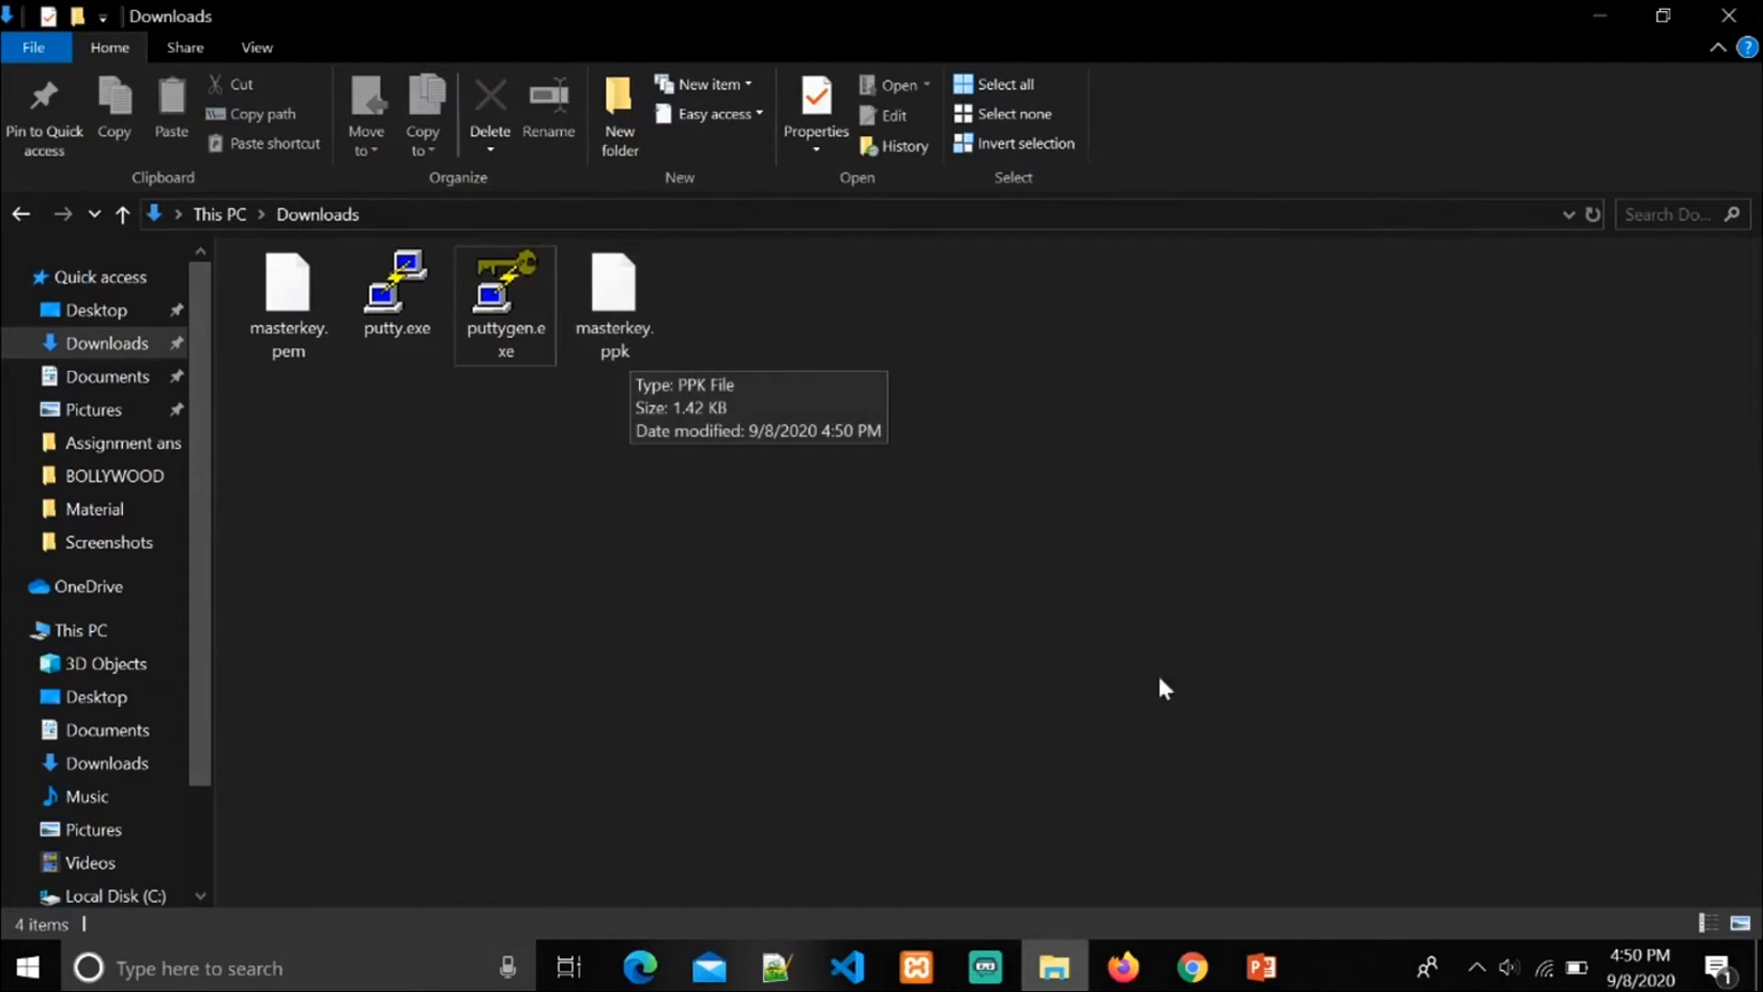
Step: Review the remaining steps on the PowerPoint slide and launch putty.exe from the Downloads folder
left_click(1256, 964)
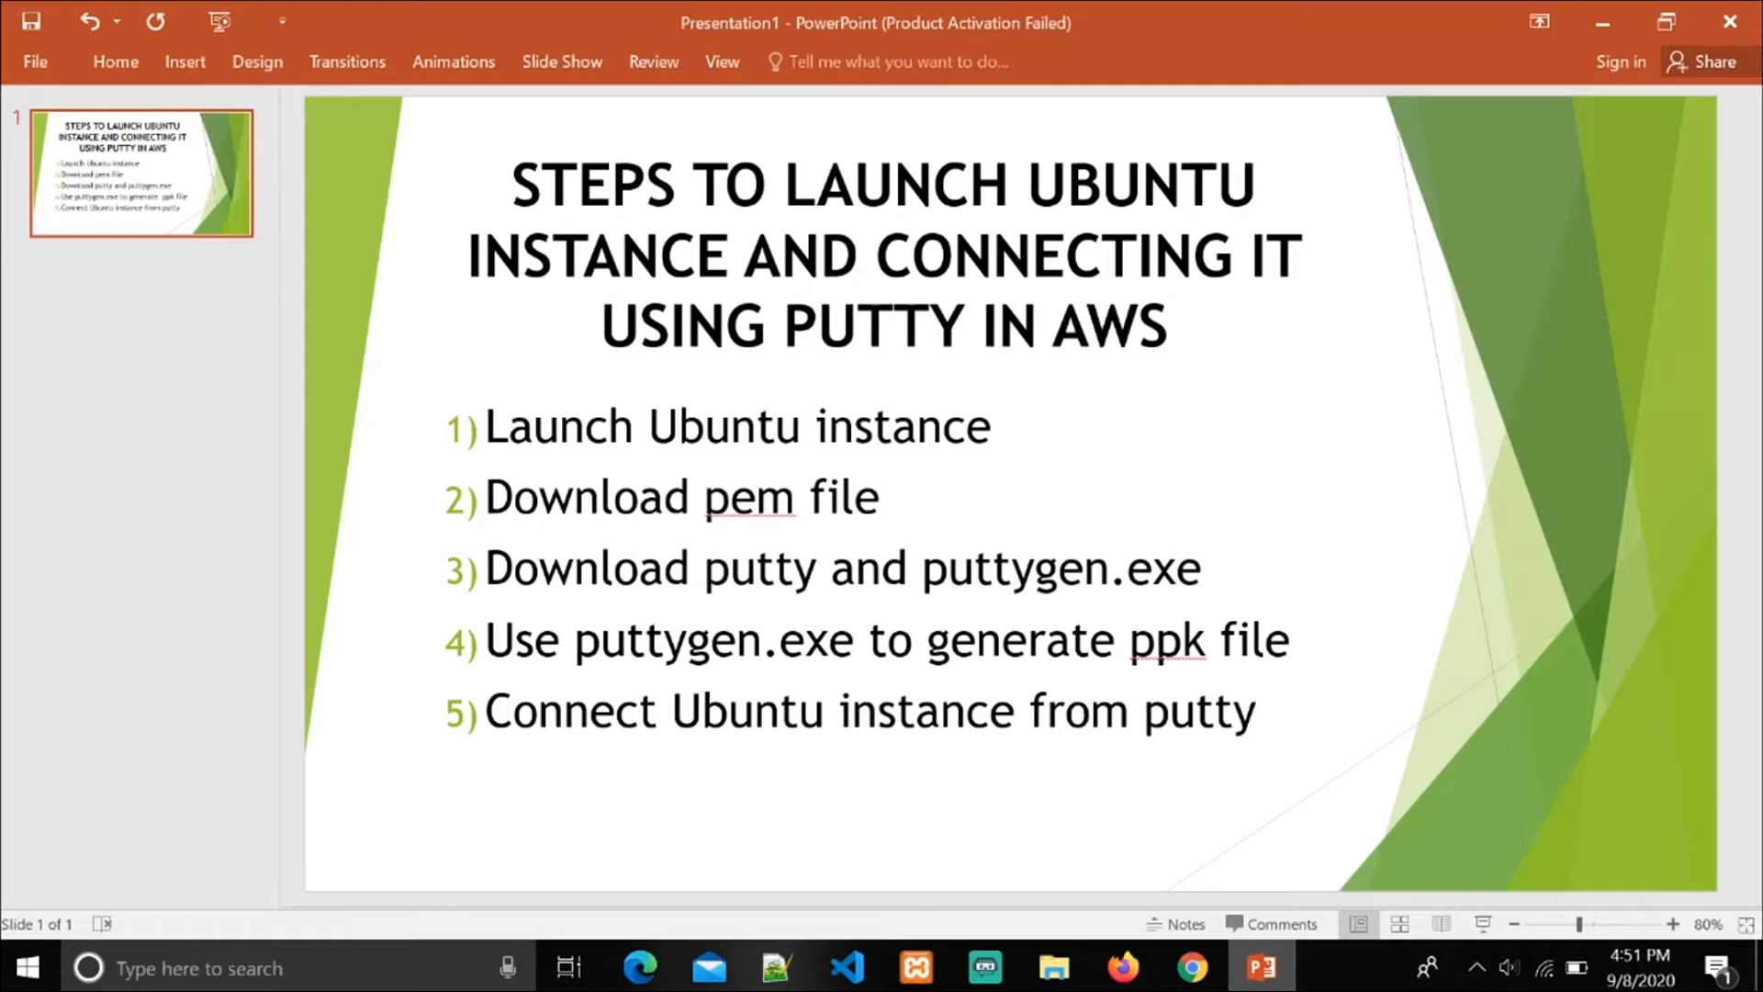
left_click(1061, 977)
left_click(402, 288)
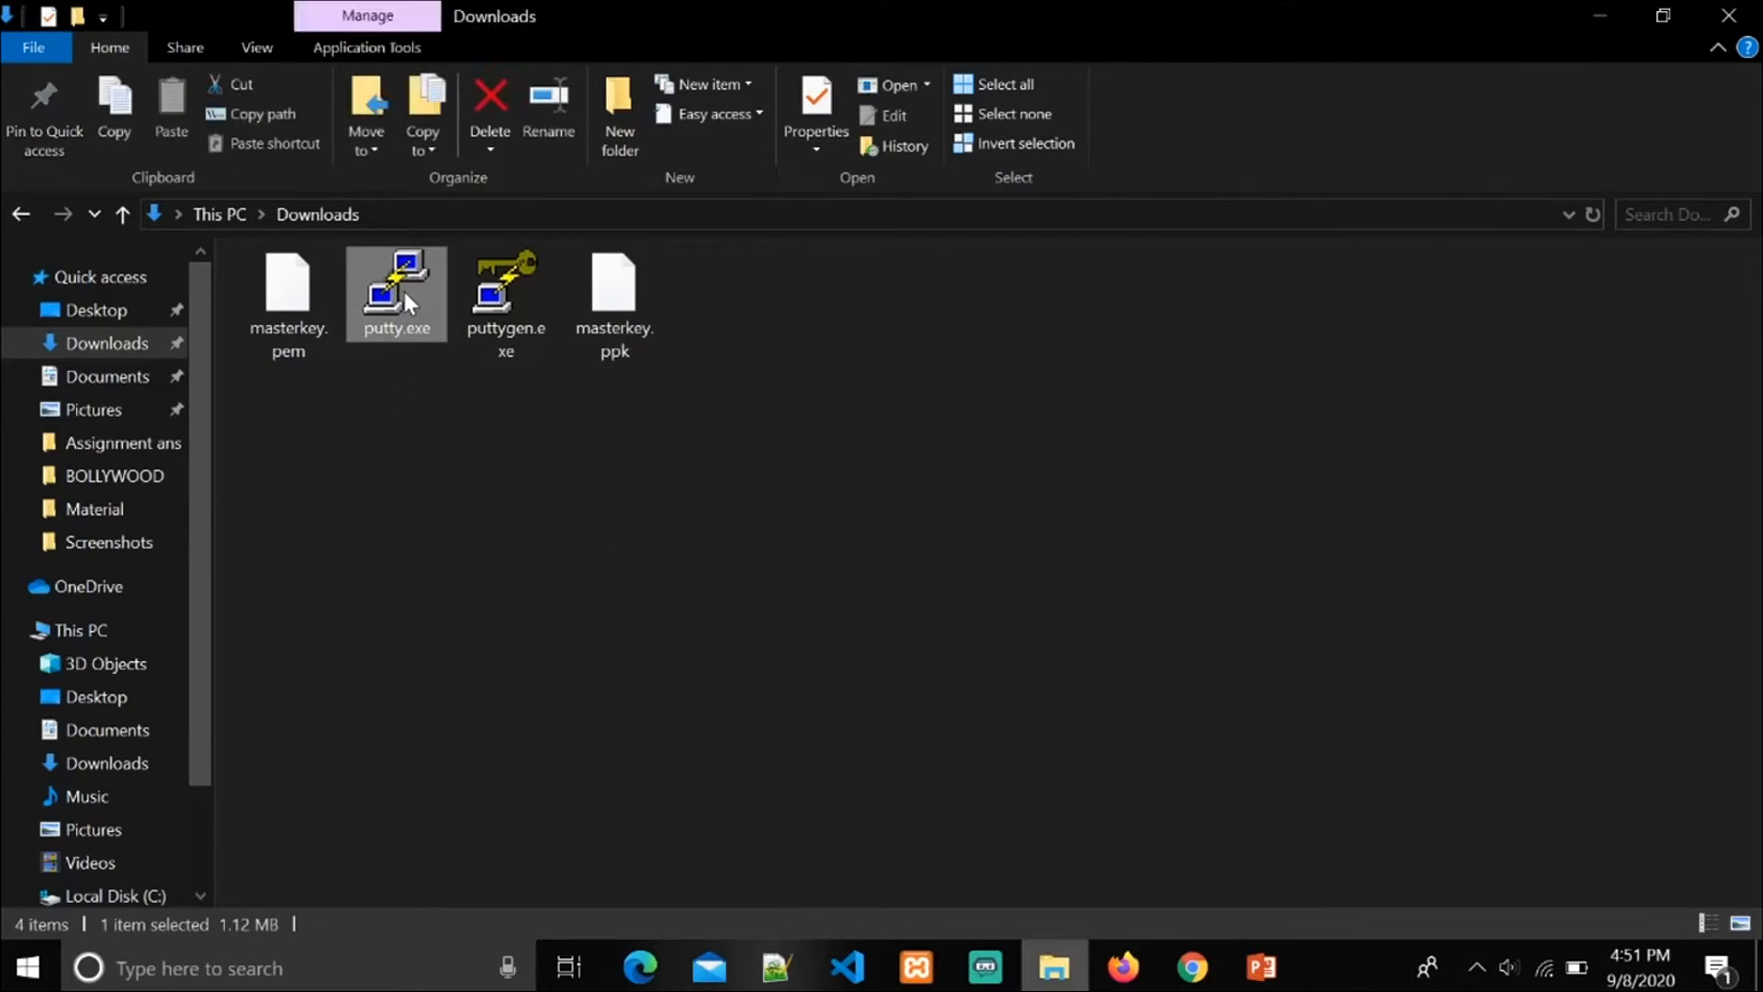
double_click(408, 288)
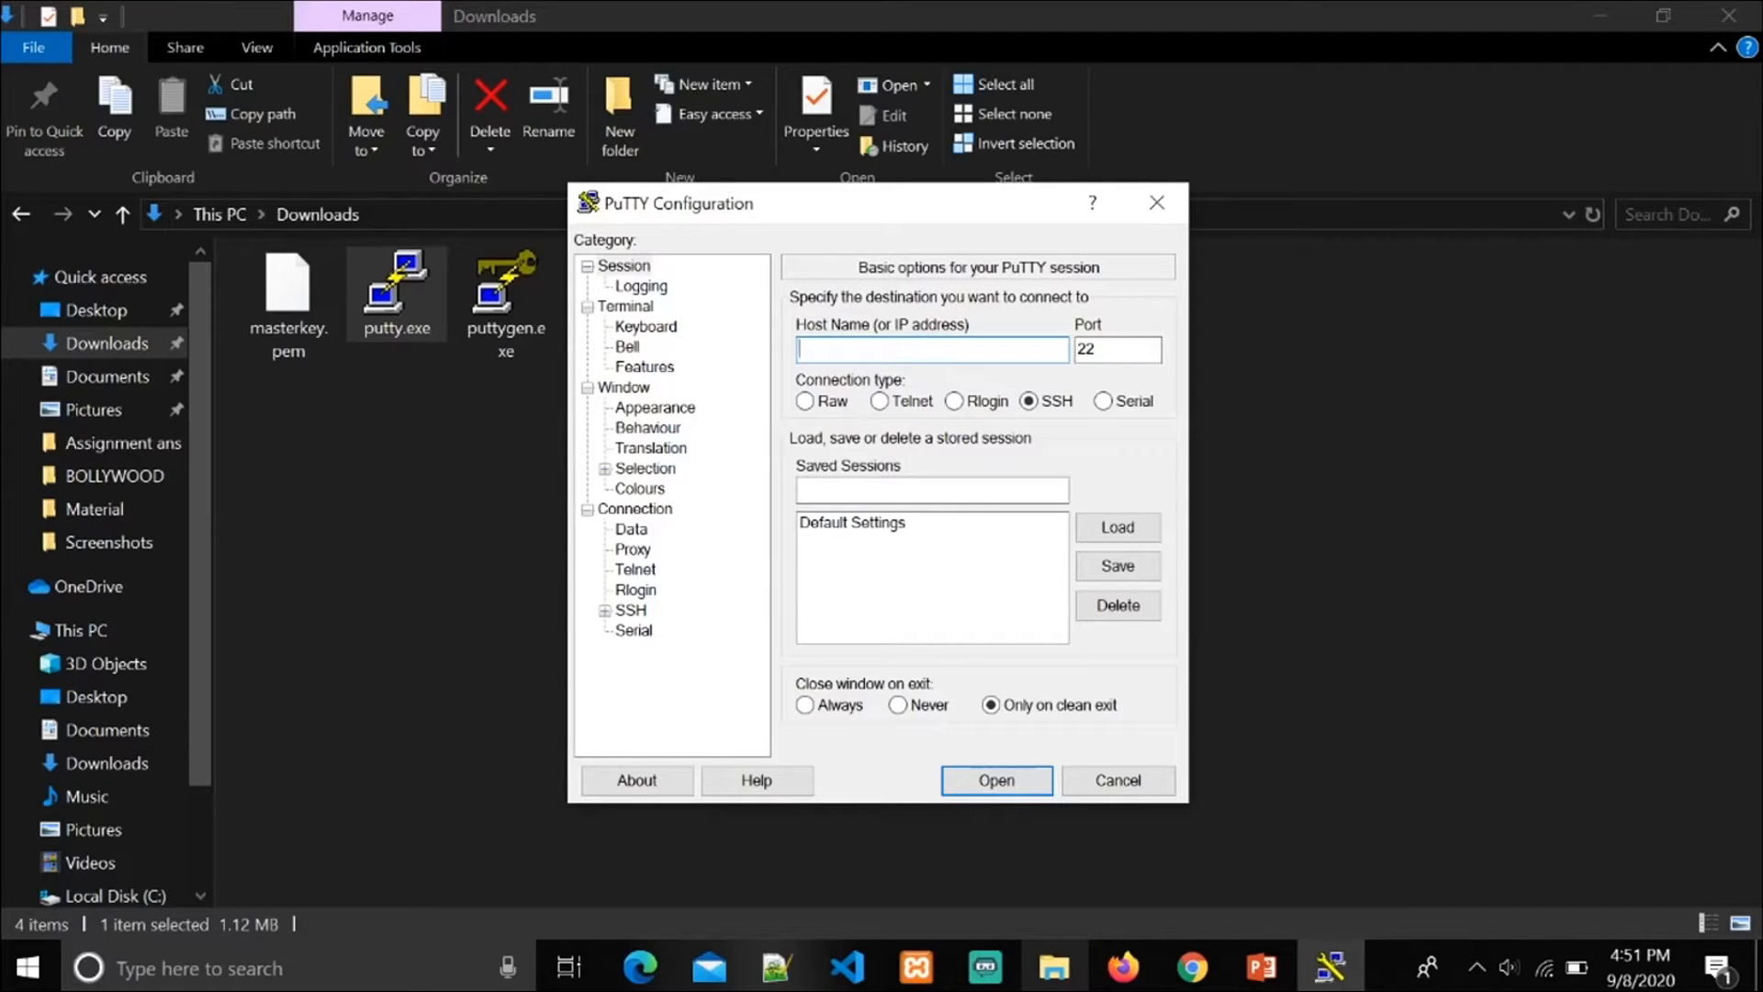
Step: Copy the instance's IPv4 public IP 54.161.191.29 from the EC2 console and enter it as the host name in PuTTY
left_click(1194, 971)
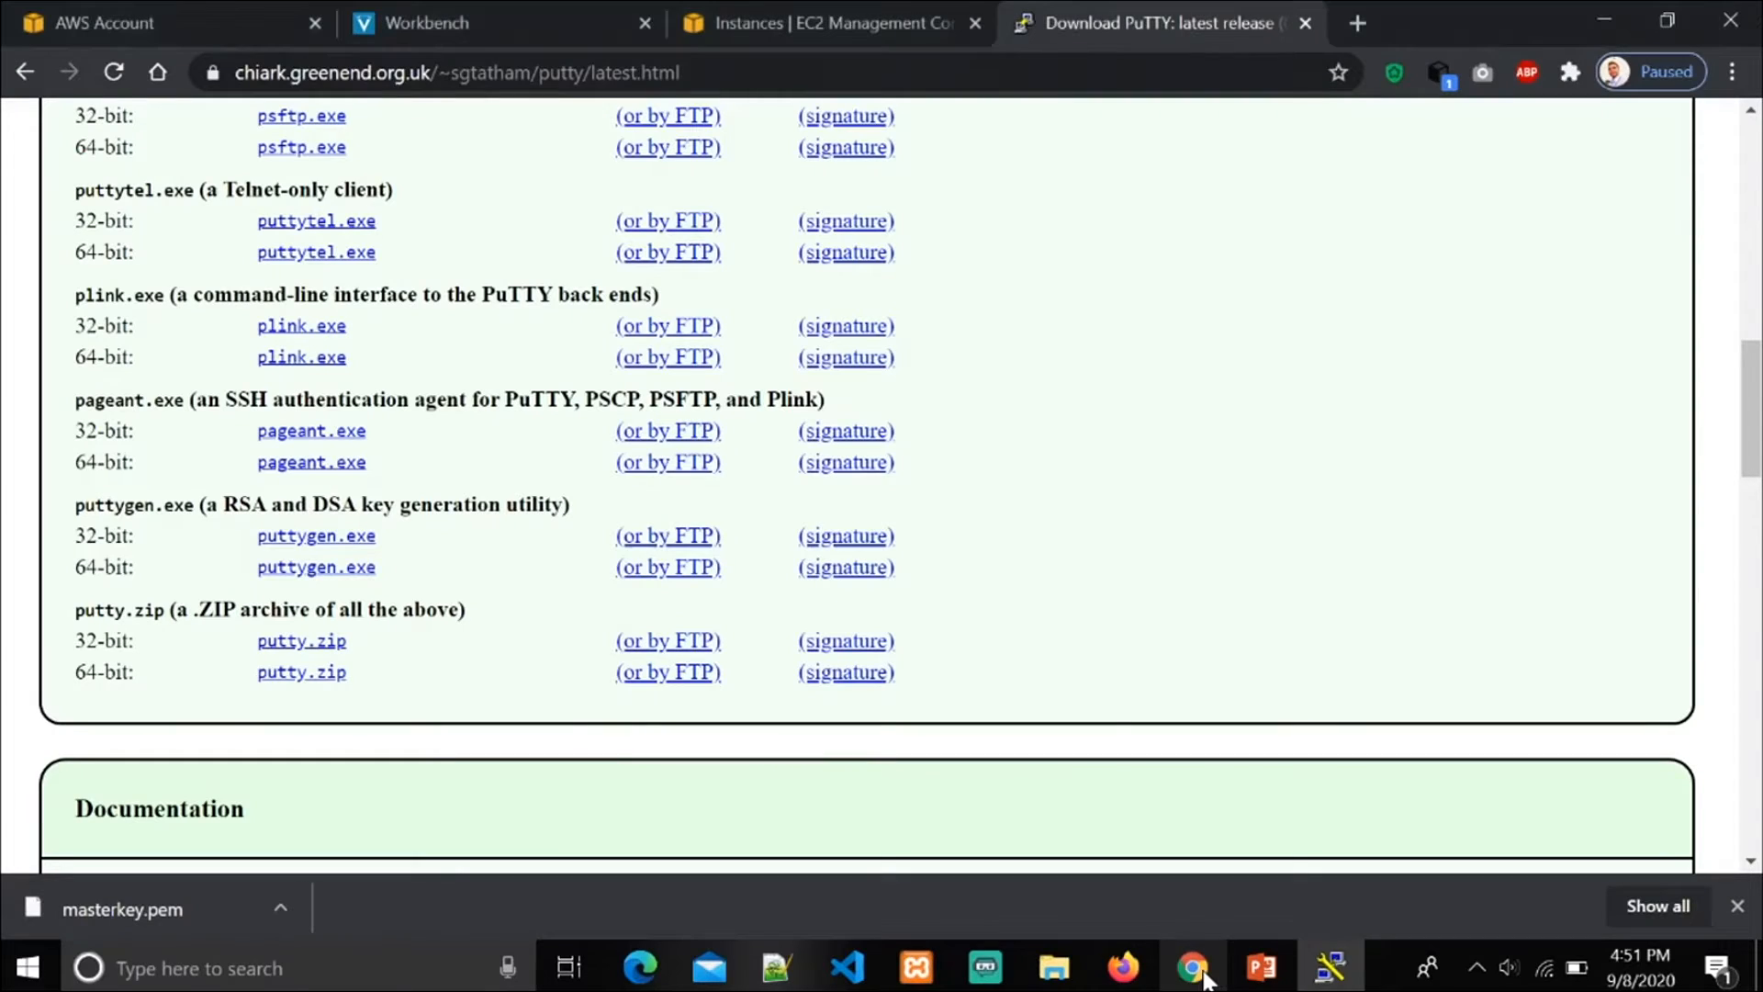
scroll(1159, 641, "up", 8)
left_click(879, 18)
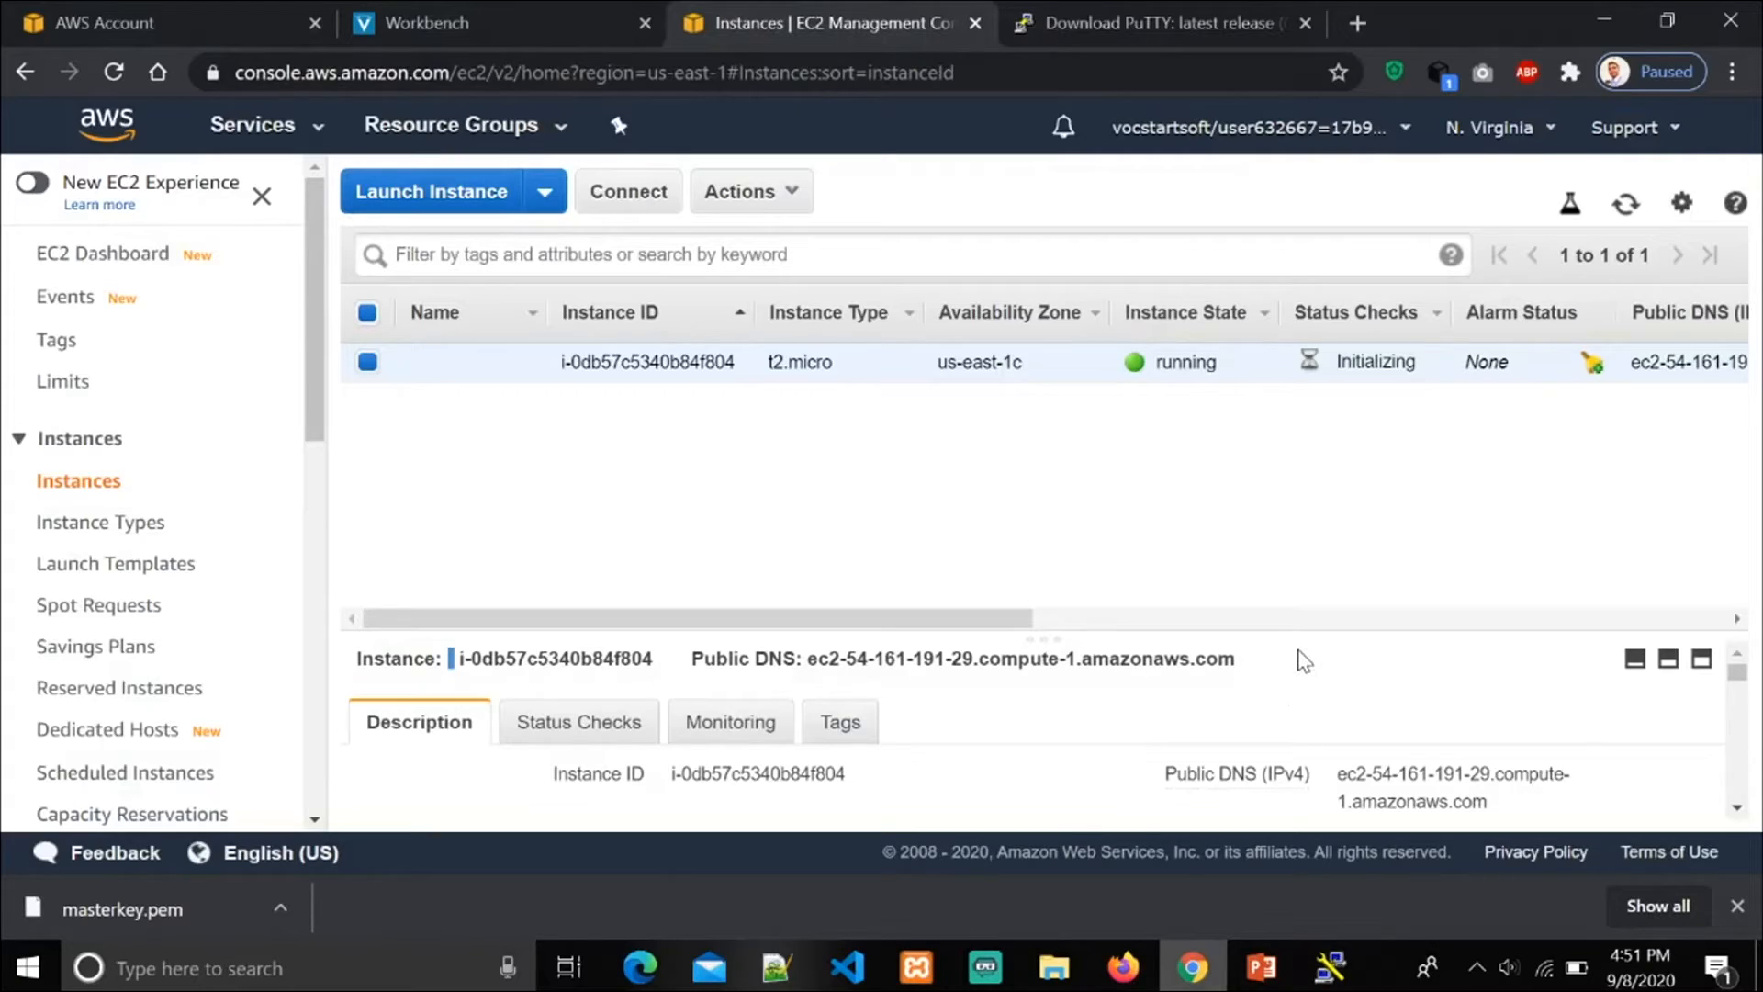
left_click_drag(1302, 632, 1322, 483)
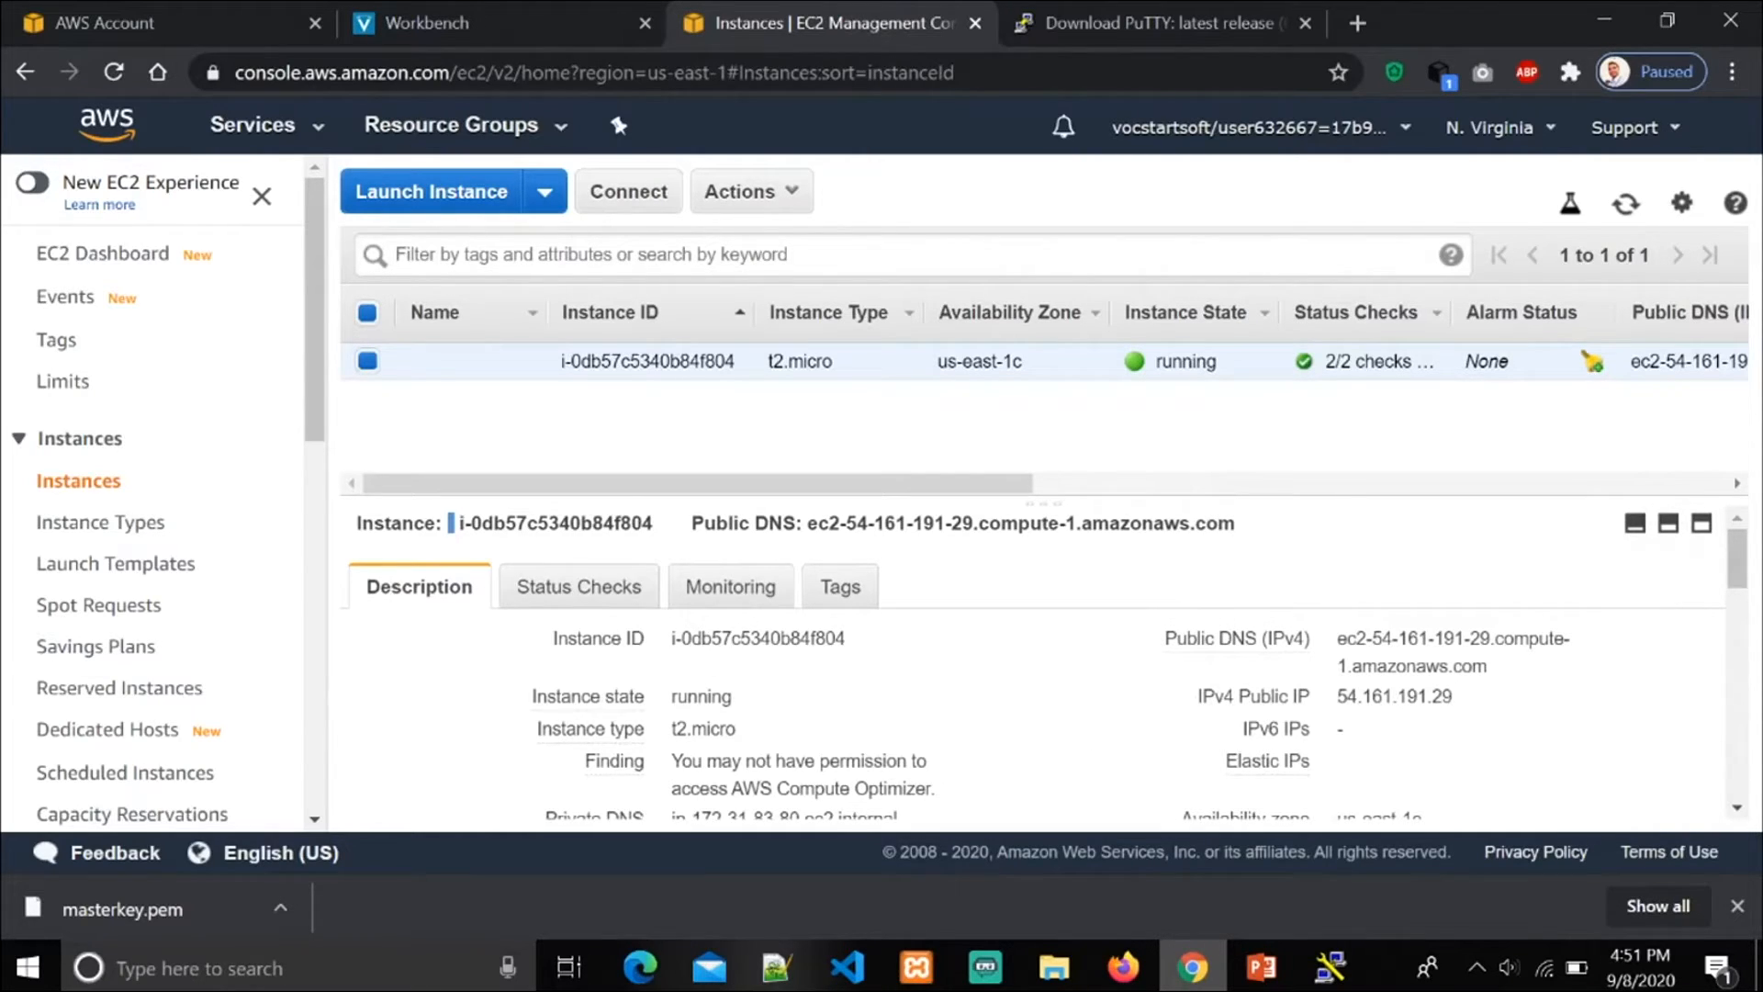
mouse_move(640, 702)
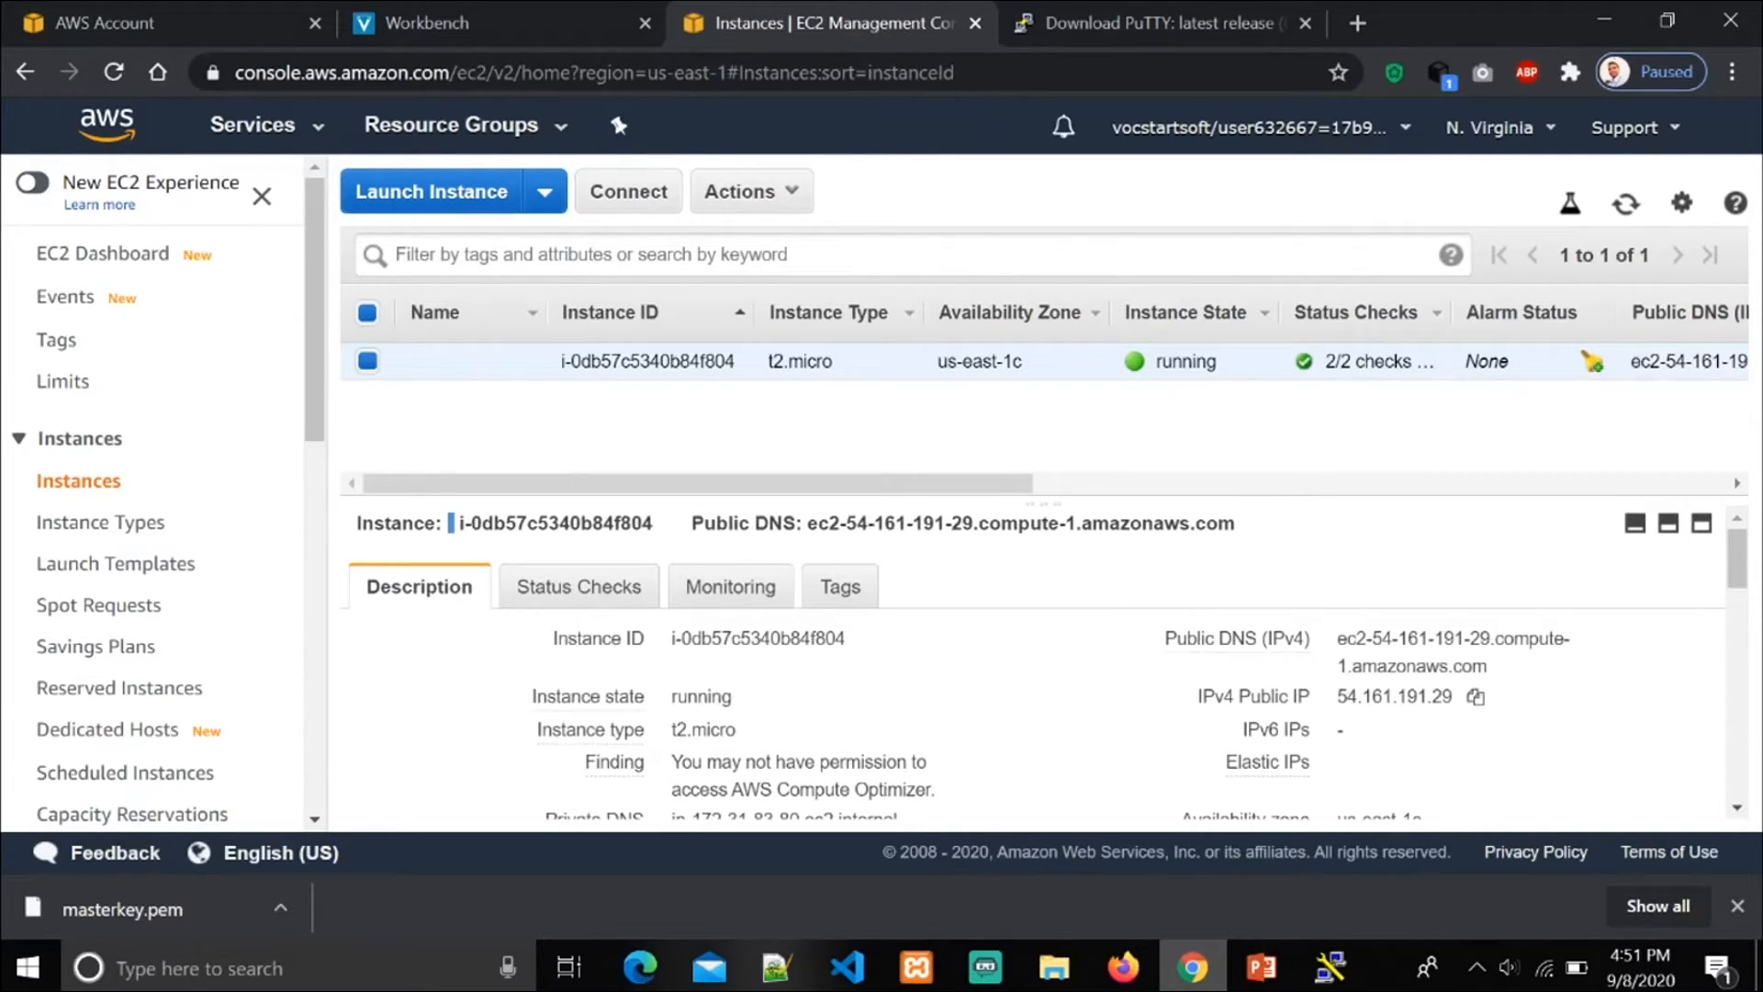
left_click(1474, 700)
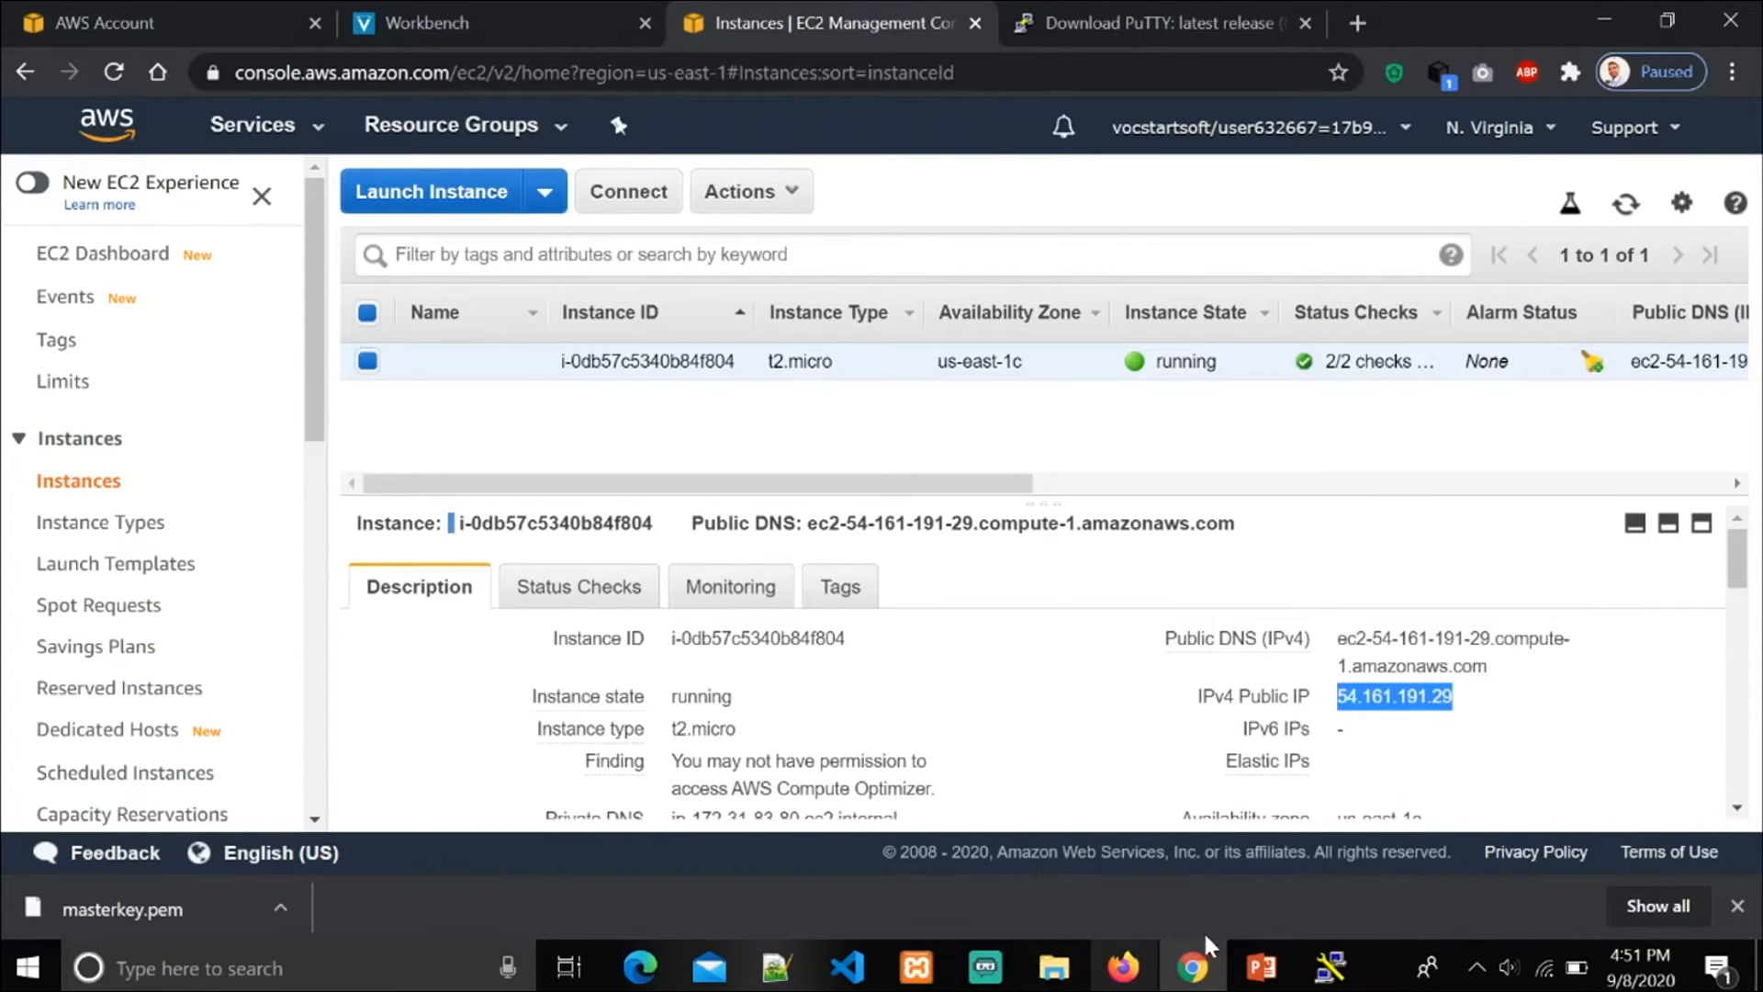
left_click(1327, 960)
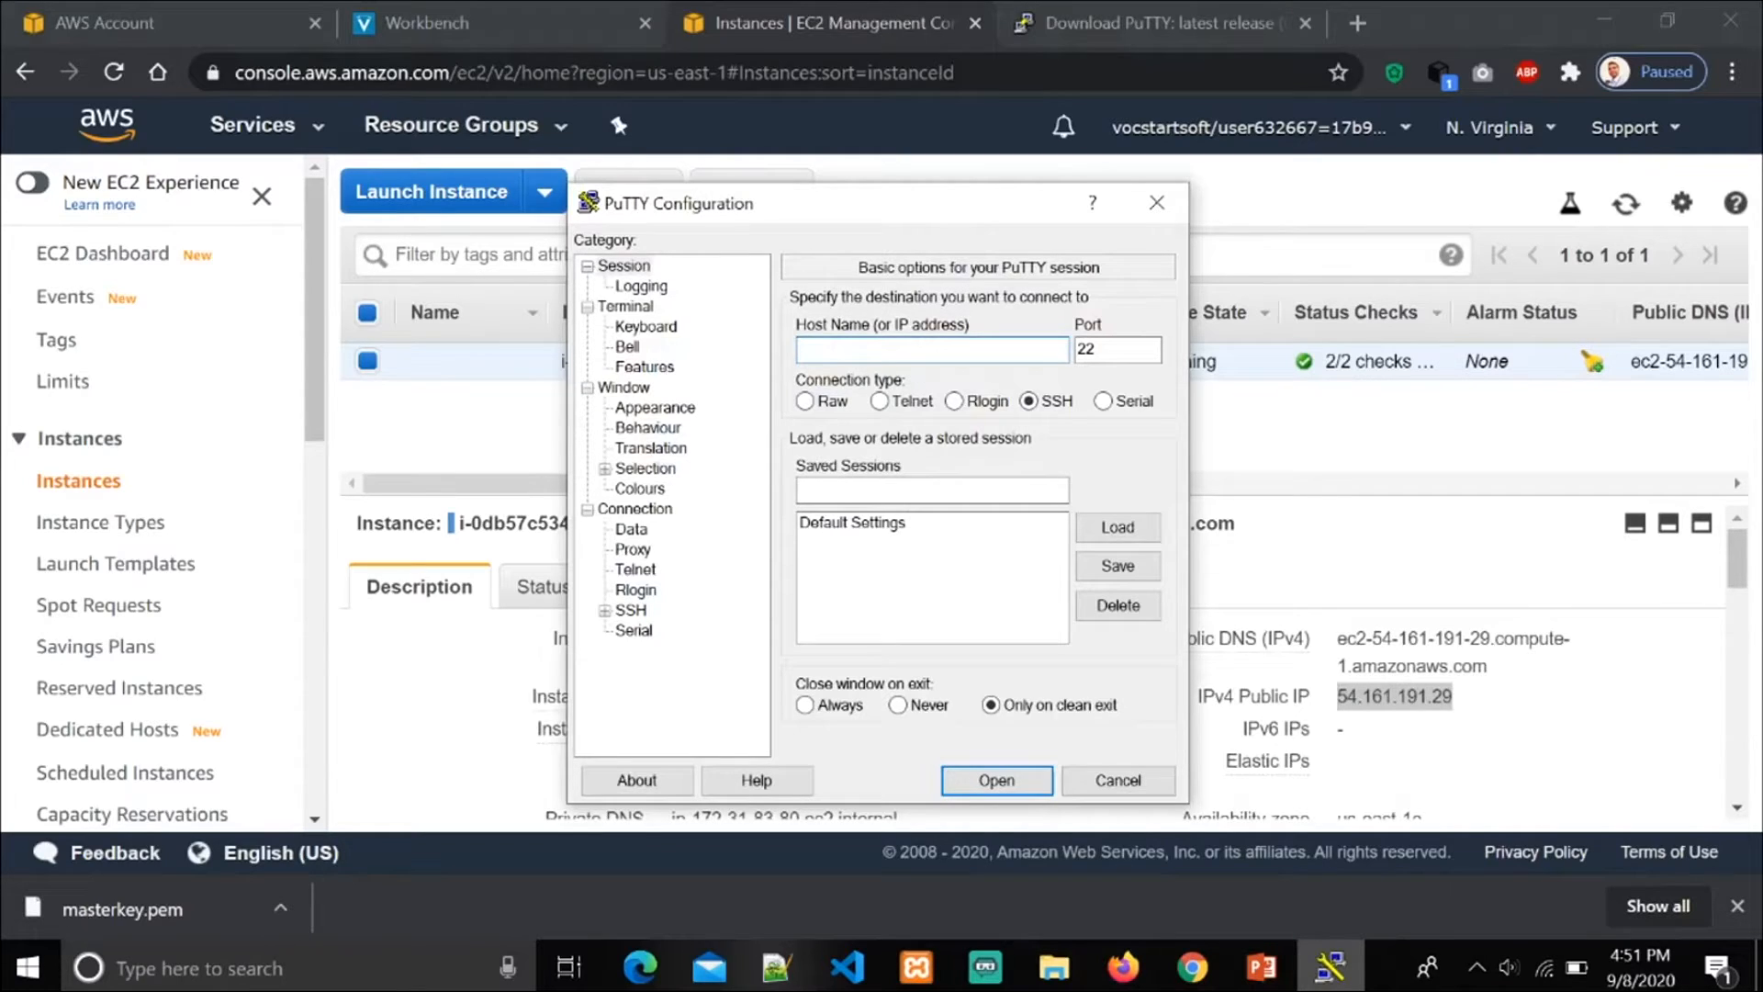
key("ctrl+v")
Step: Set masterkey.ppk from the Downloads folder as the private key file for SSH authentication
left_click(604, 611)
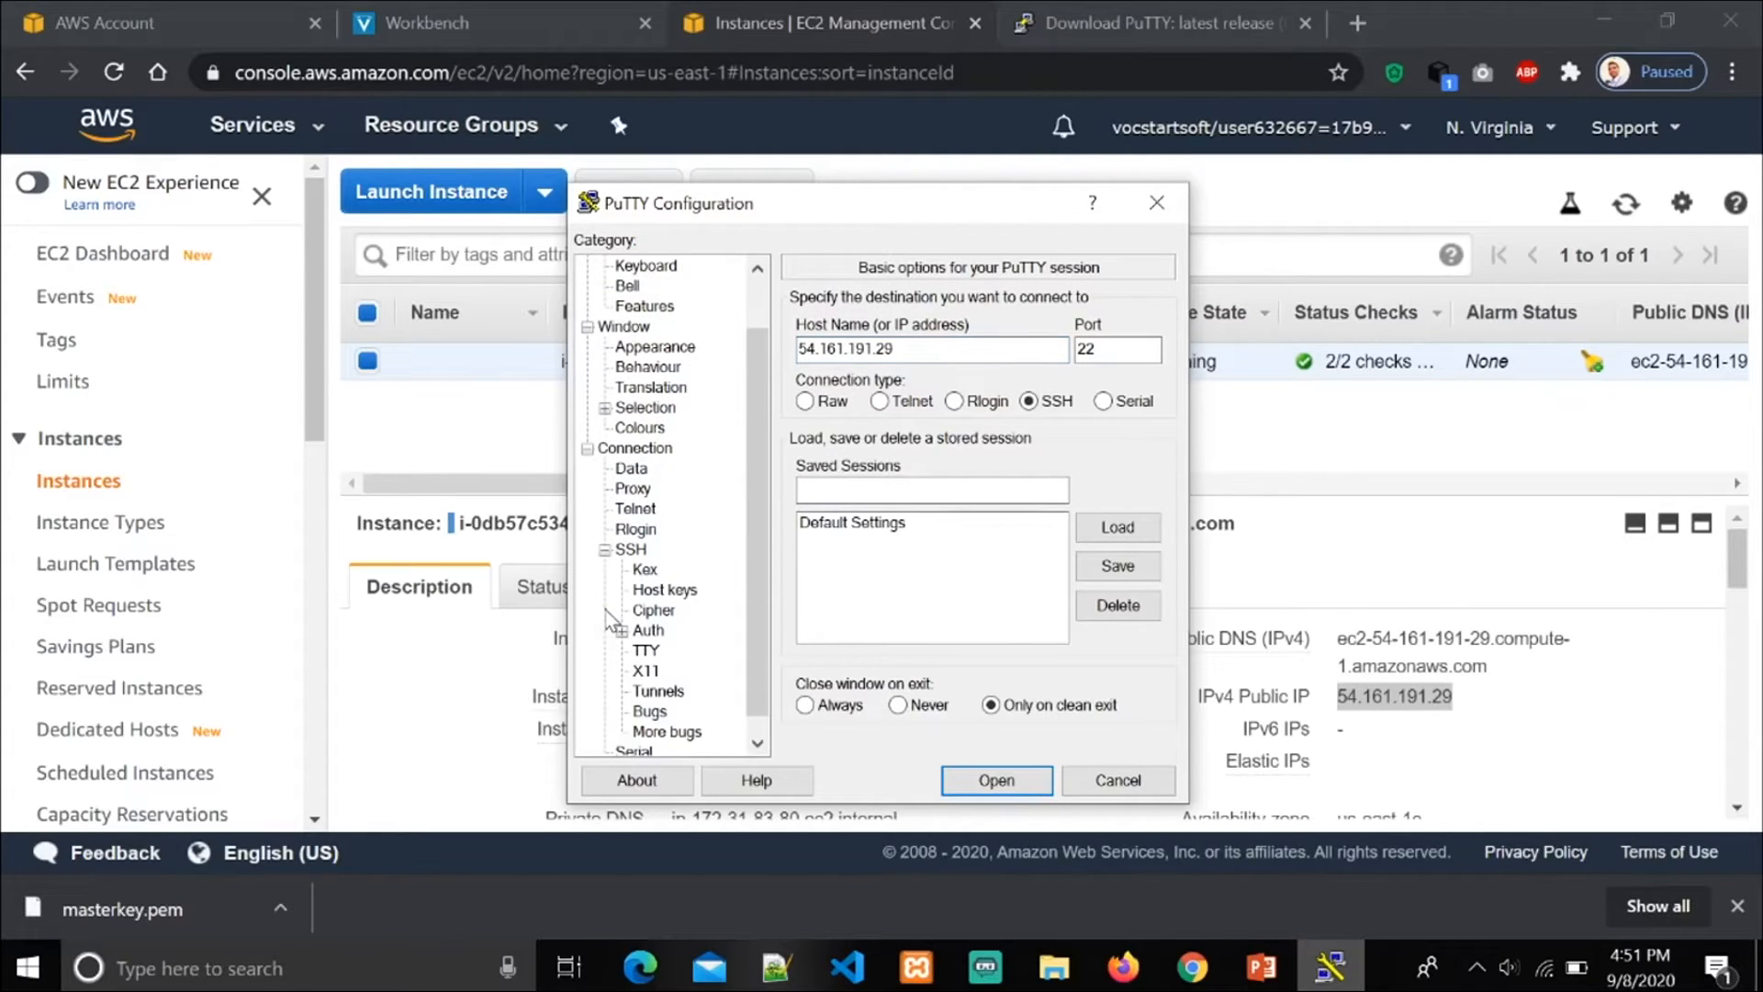
left_click(650, 631)
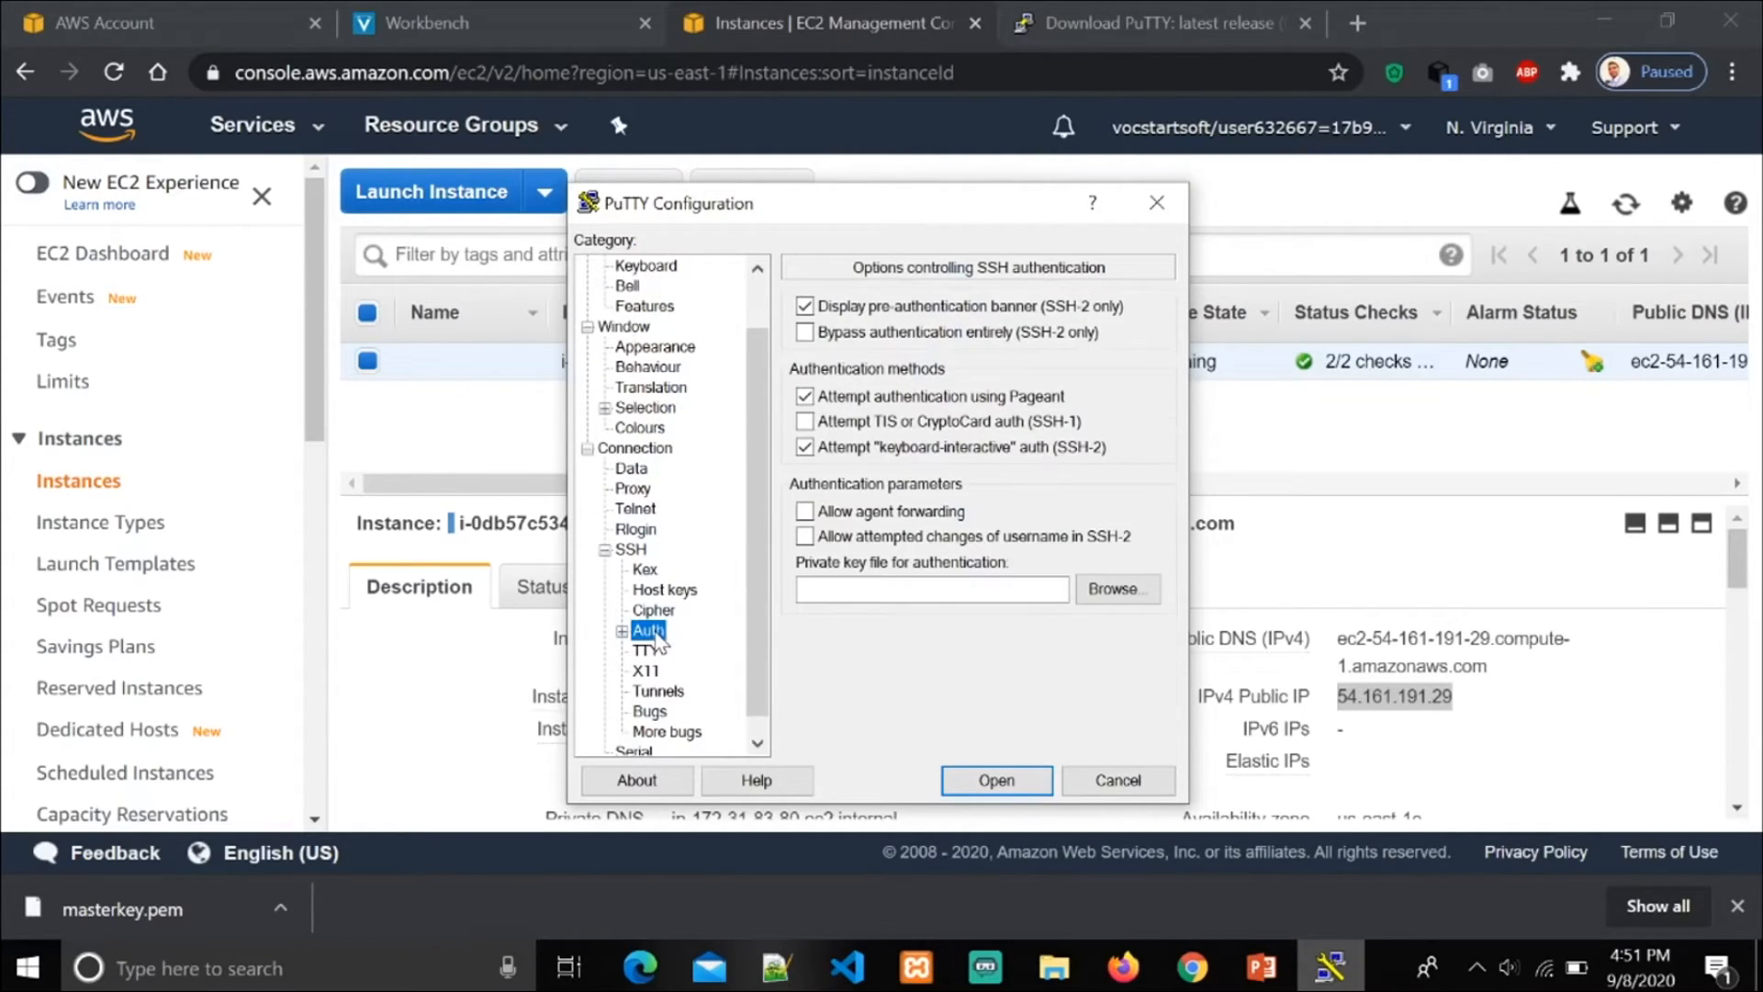
left_click(1097, 591)
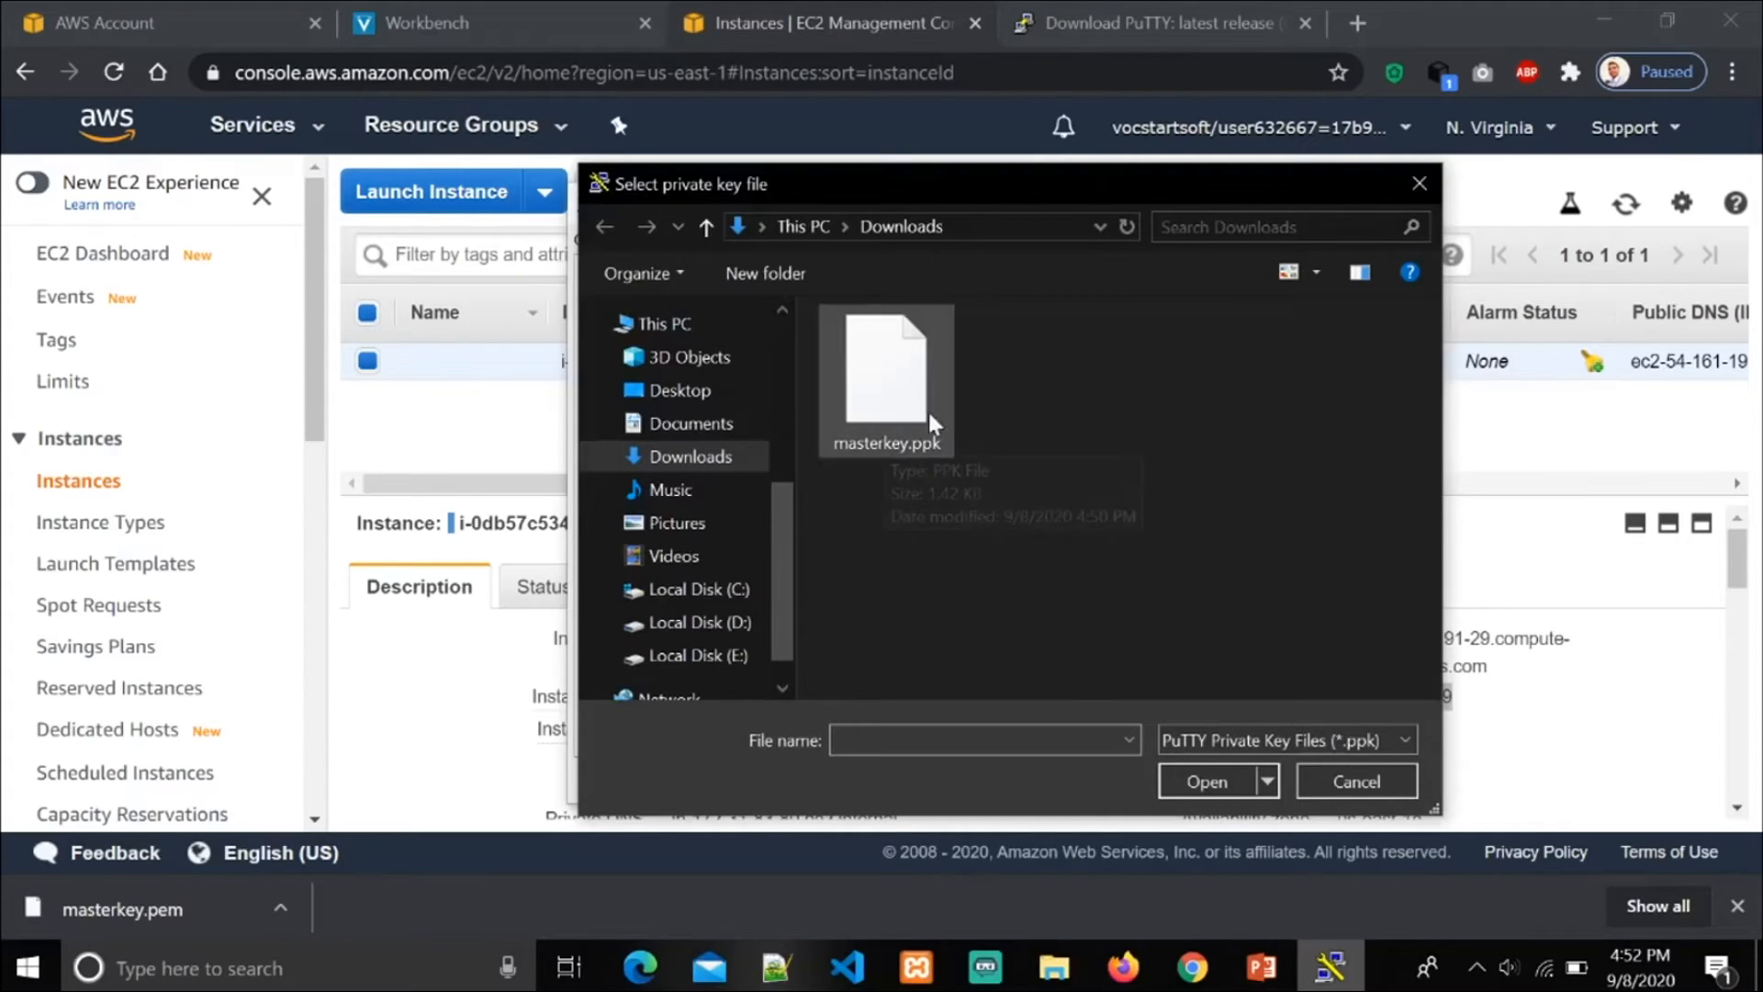
left_click(909, 384)
left_click(1226, 785)
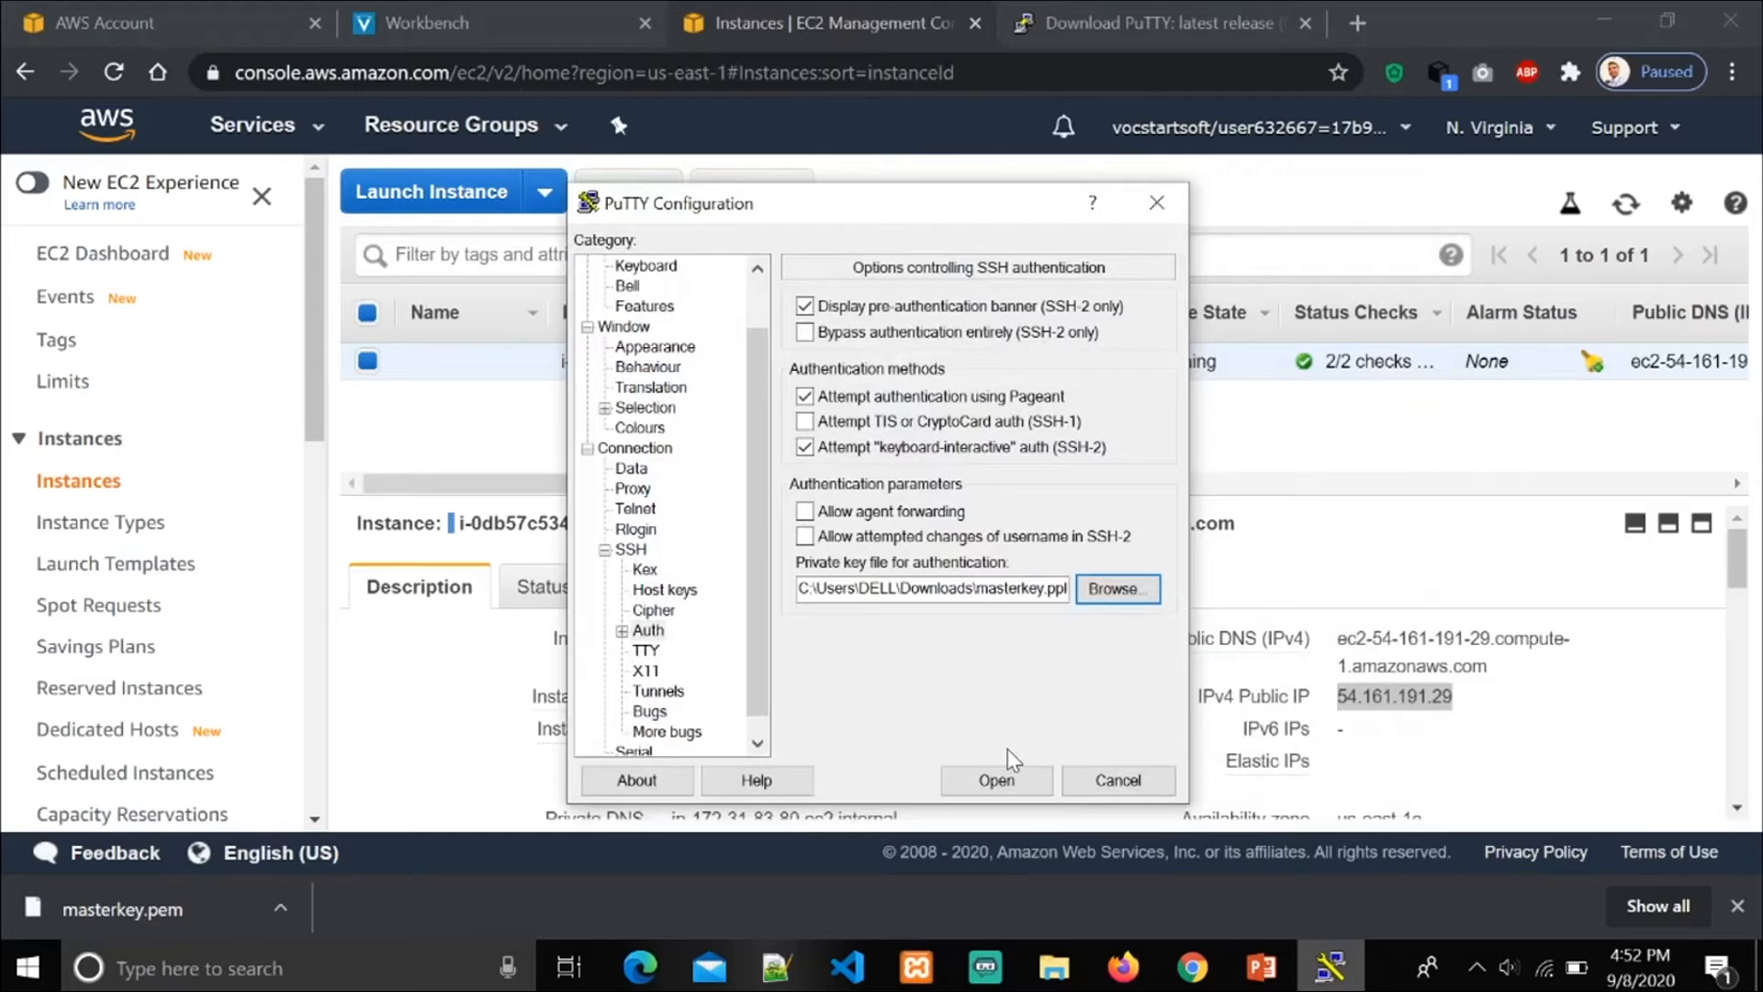
Step: Open the SSH session, accept and cache the server's host key, and maximize the terminal window
left_click(996, 781)
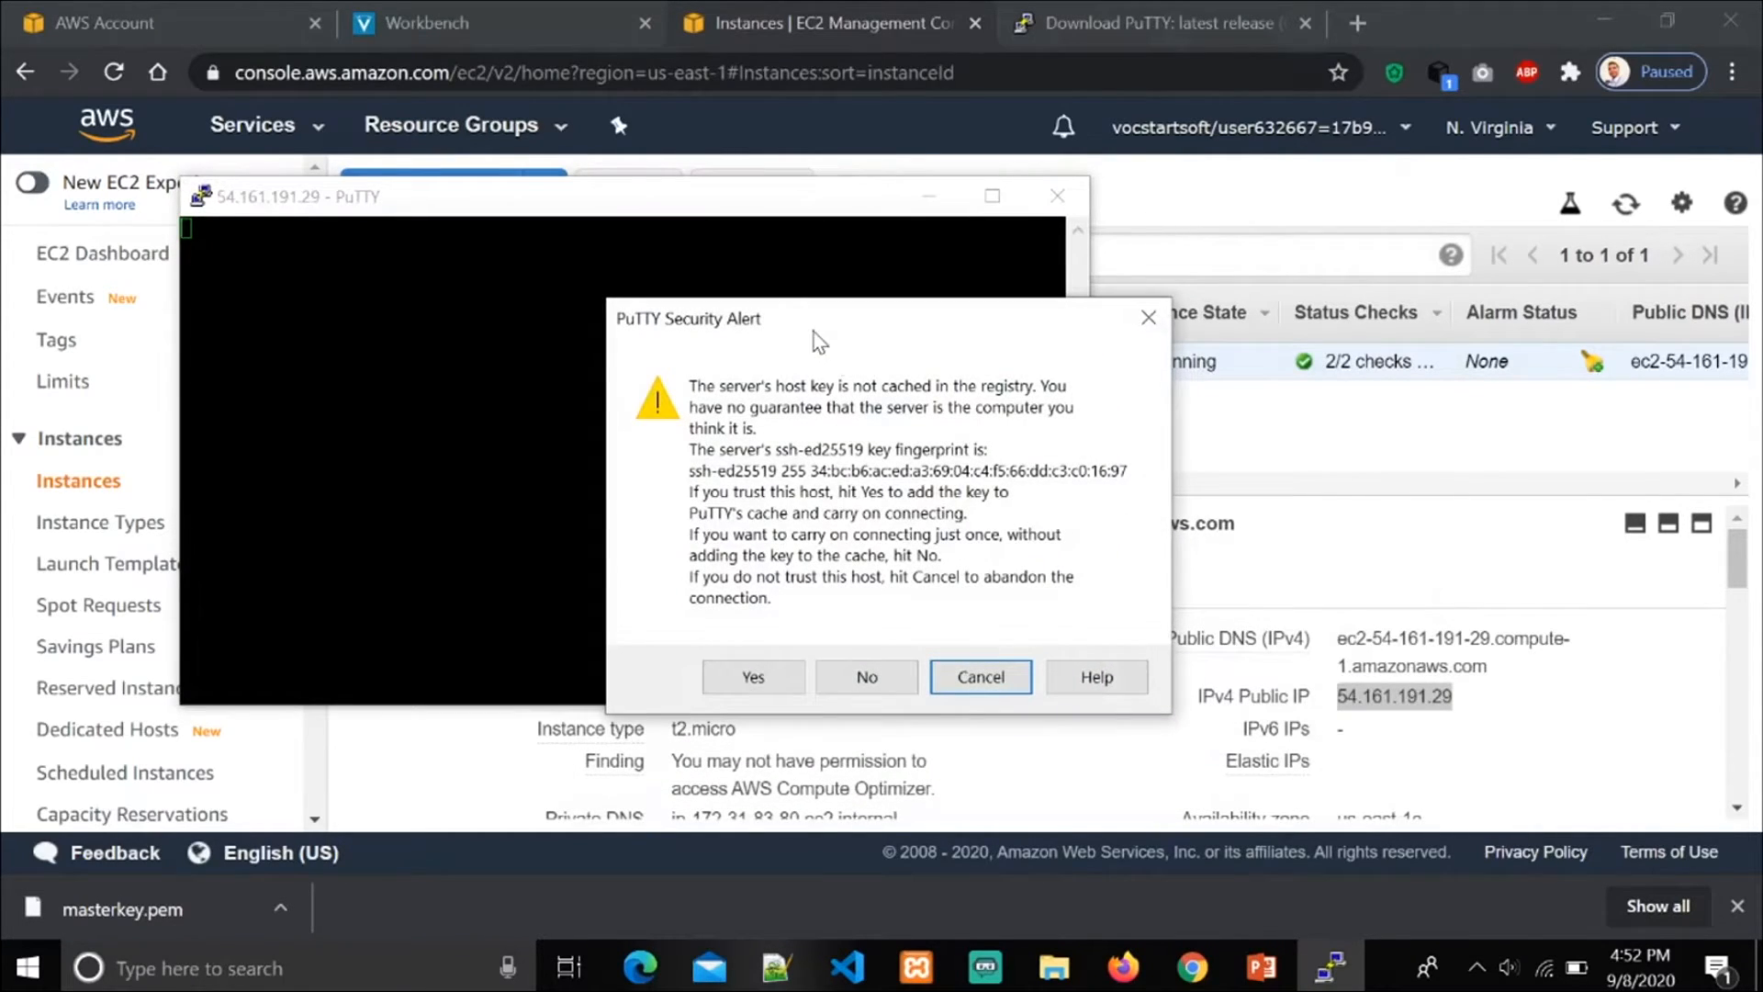
left_click(757, 675)
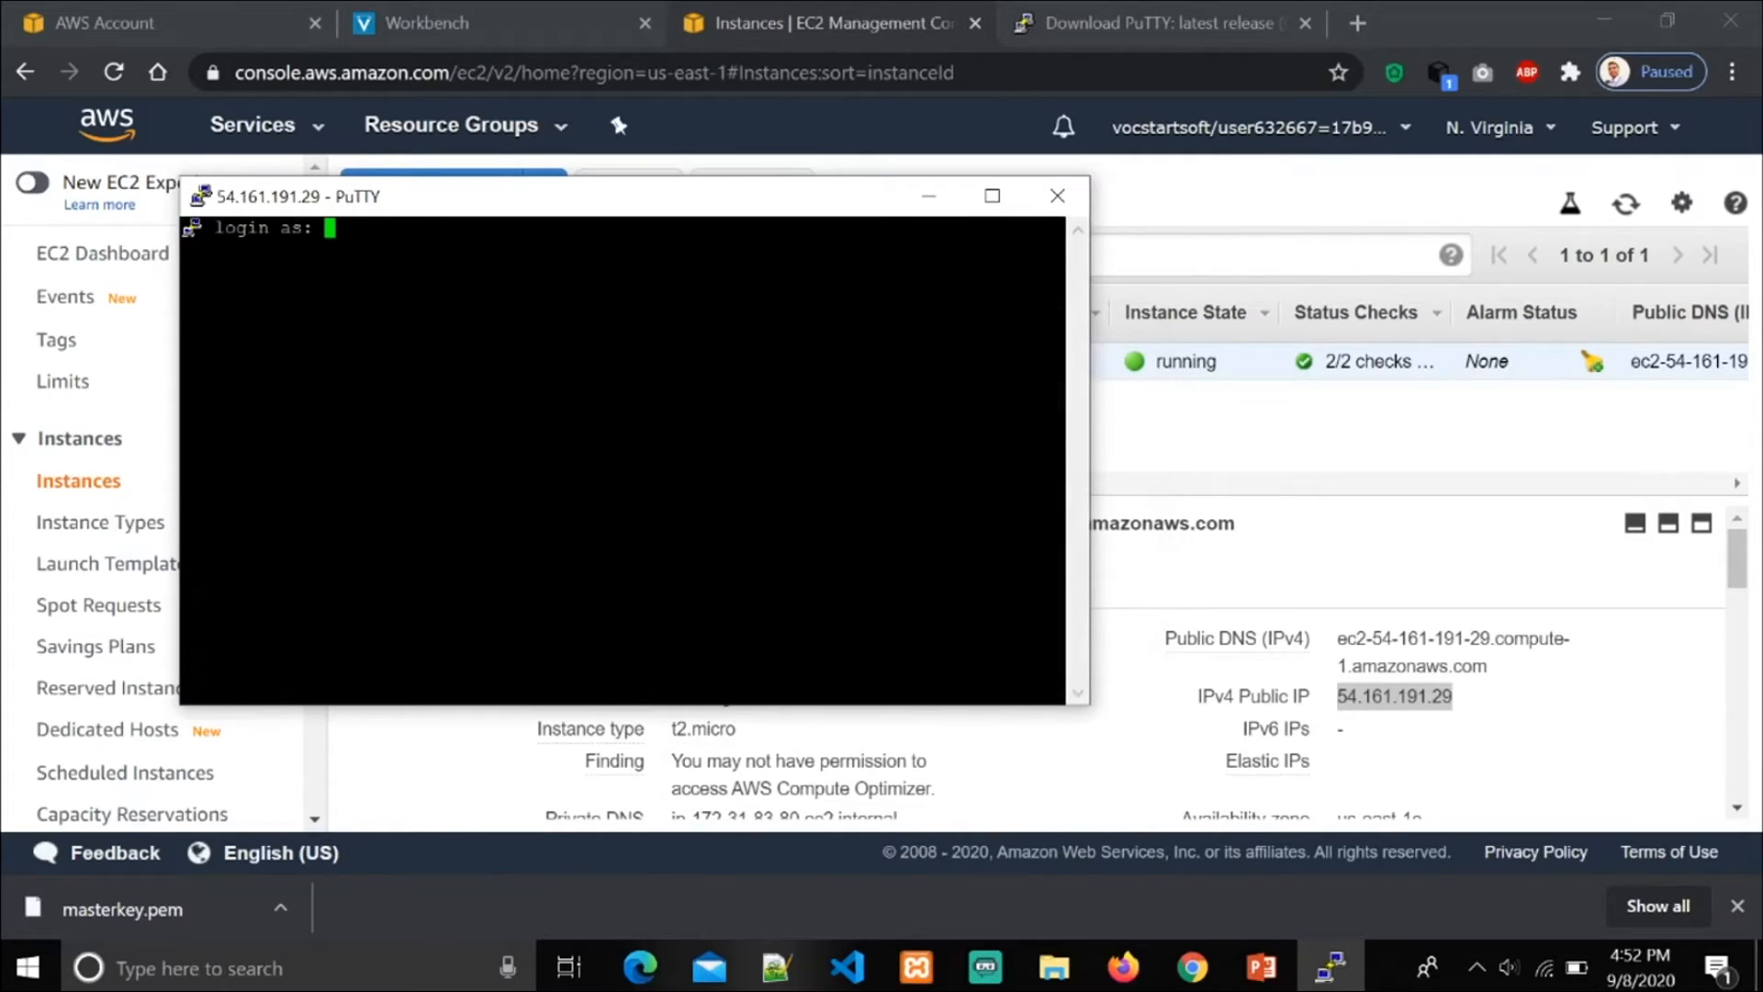
left_click(992, 196)
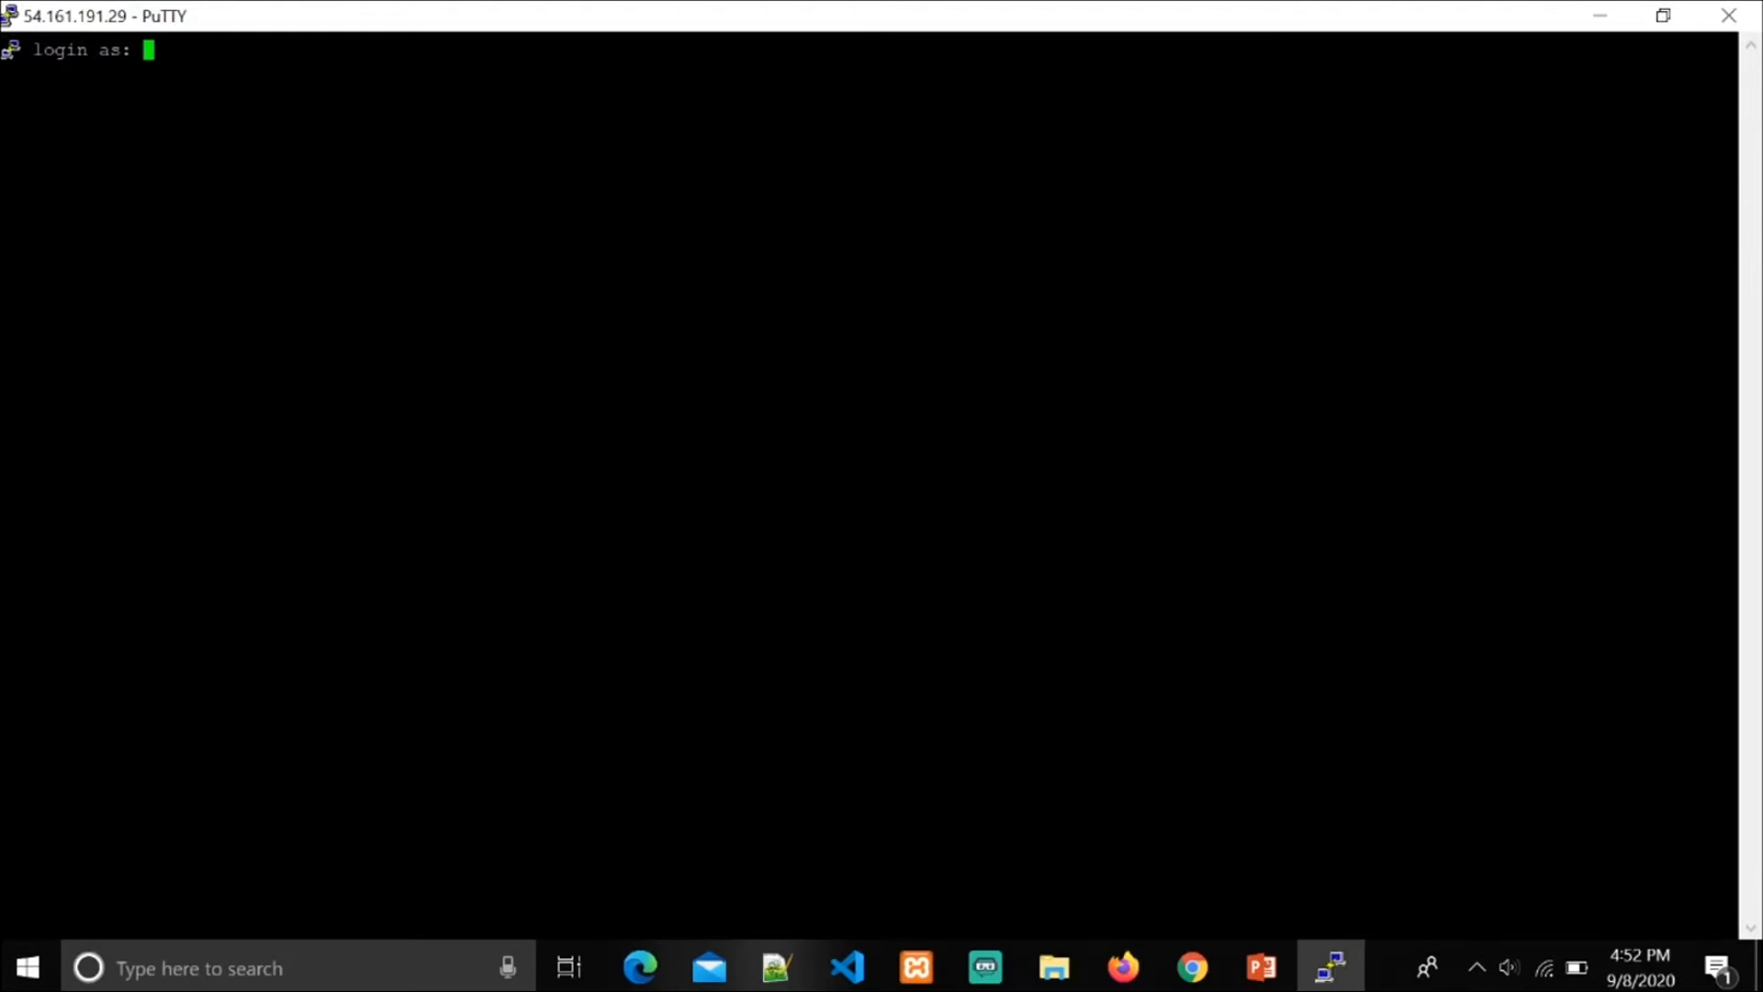
Step: Log in to the instance as ubuntu and list the home directory's contents with ls
type("ubuntu")
key("Return")
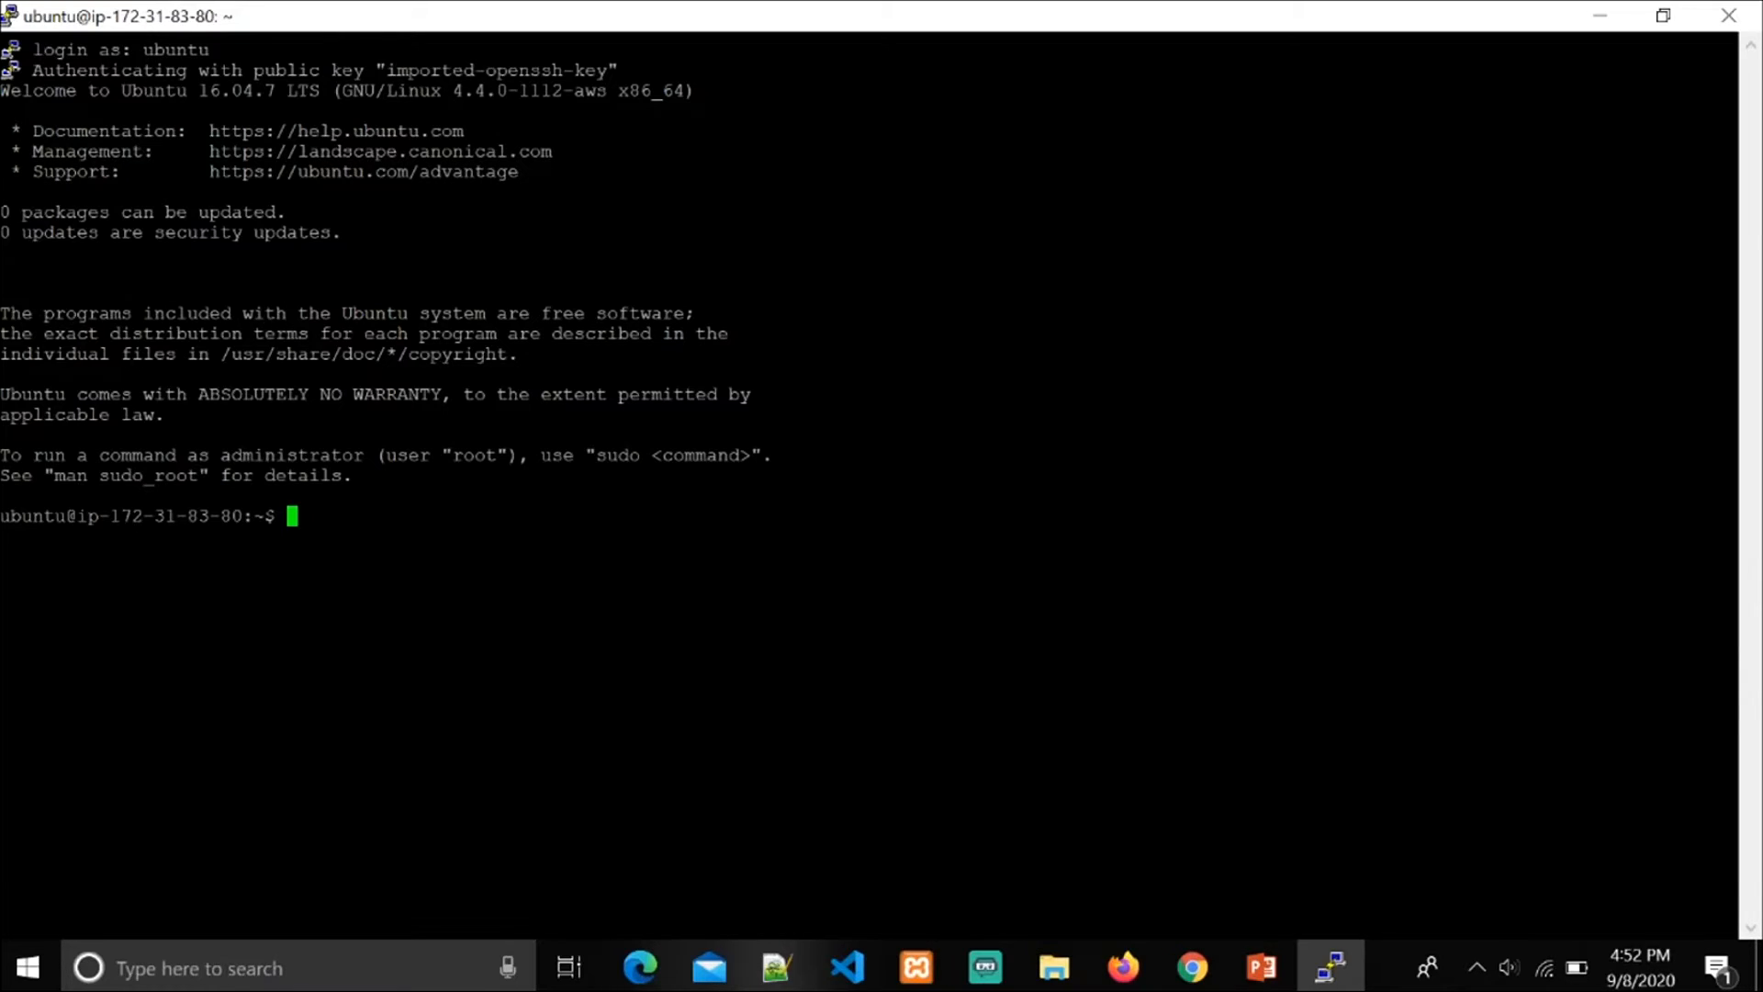
type("ls")
key("Return")
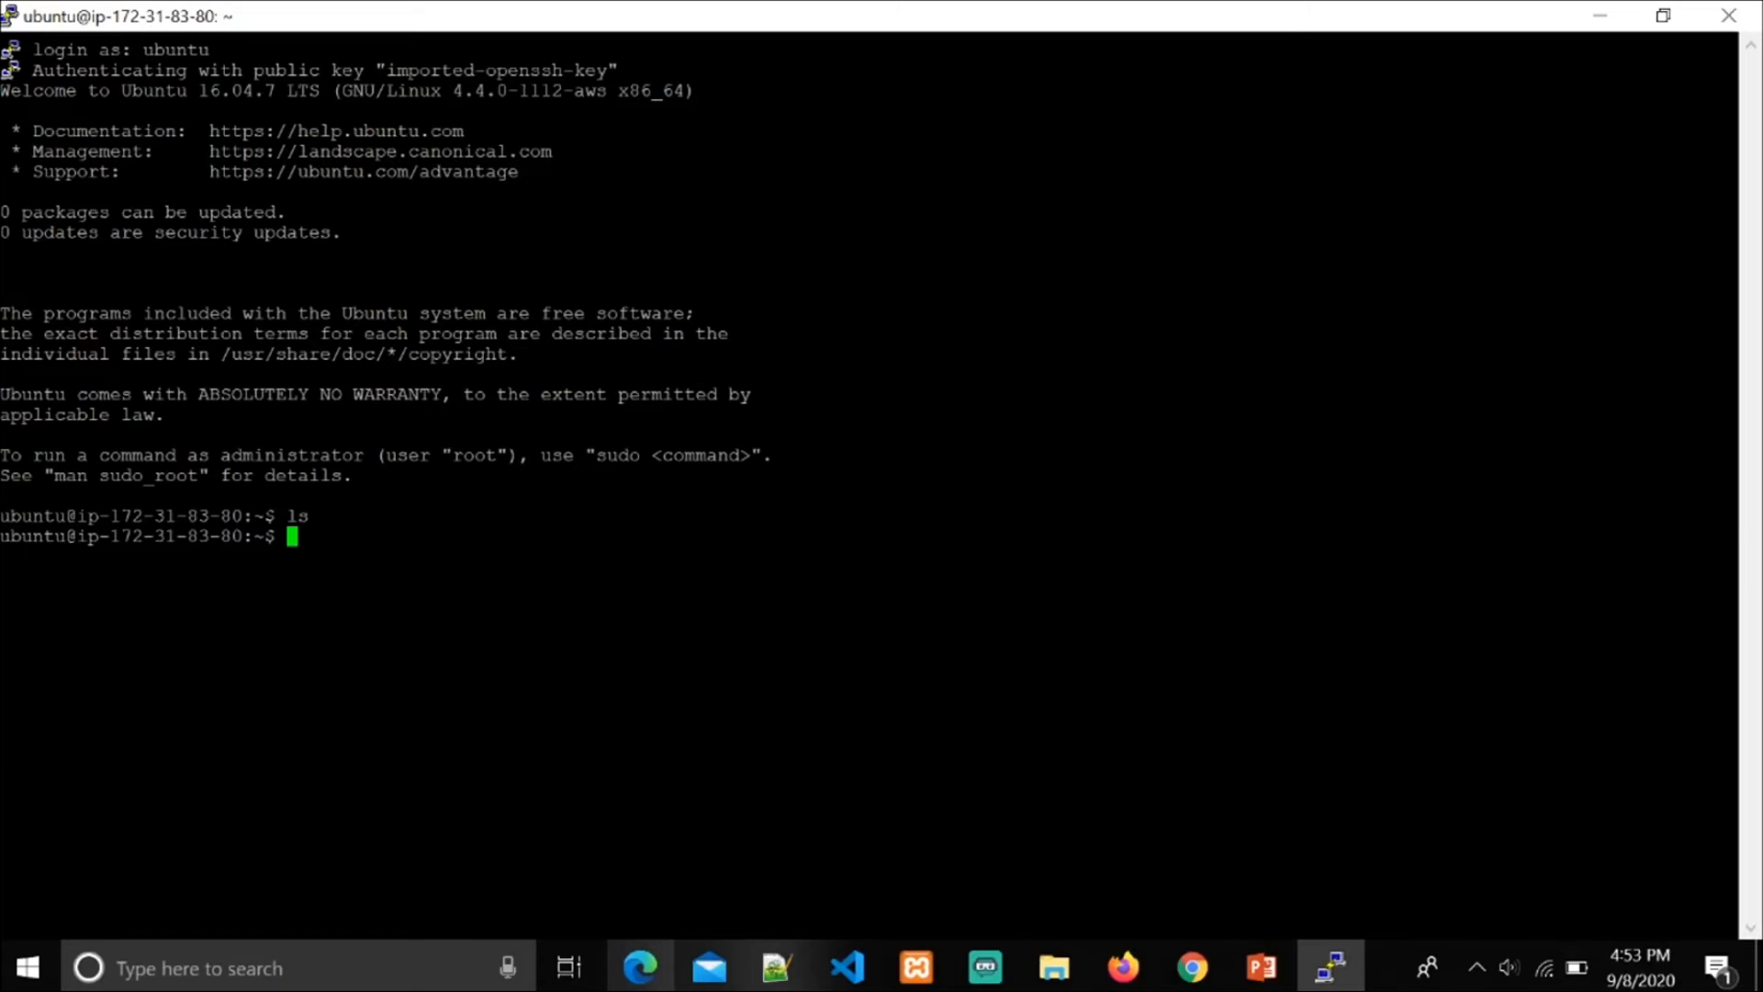
Step: Create a directory named mydirectory in the home directory and list the contents with ls
type("mkdir")
type("mydirecto")
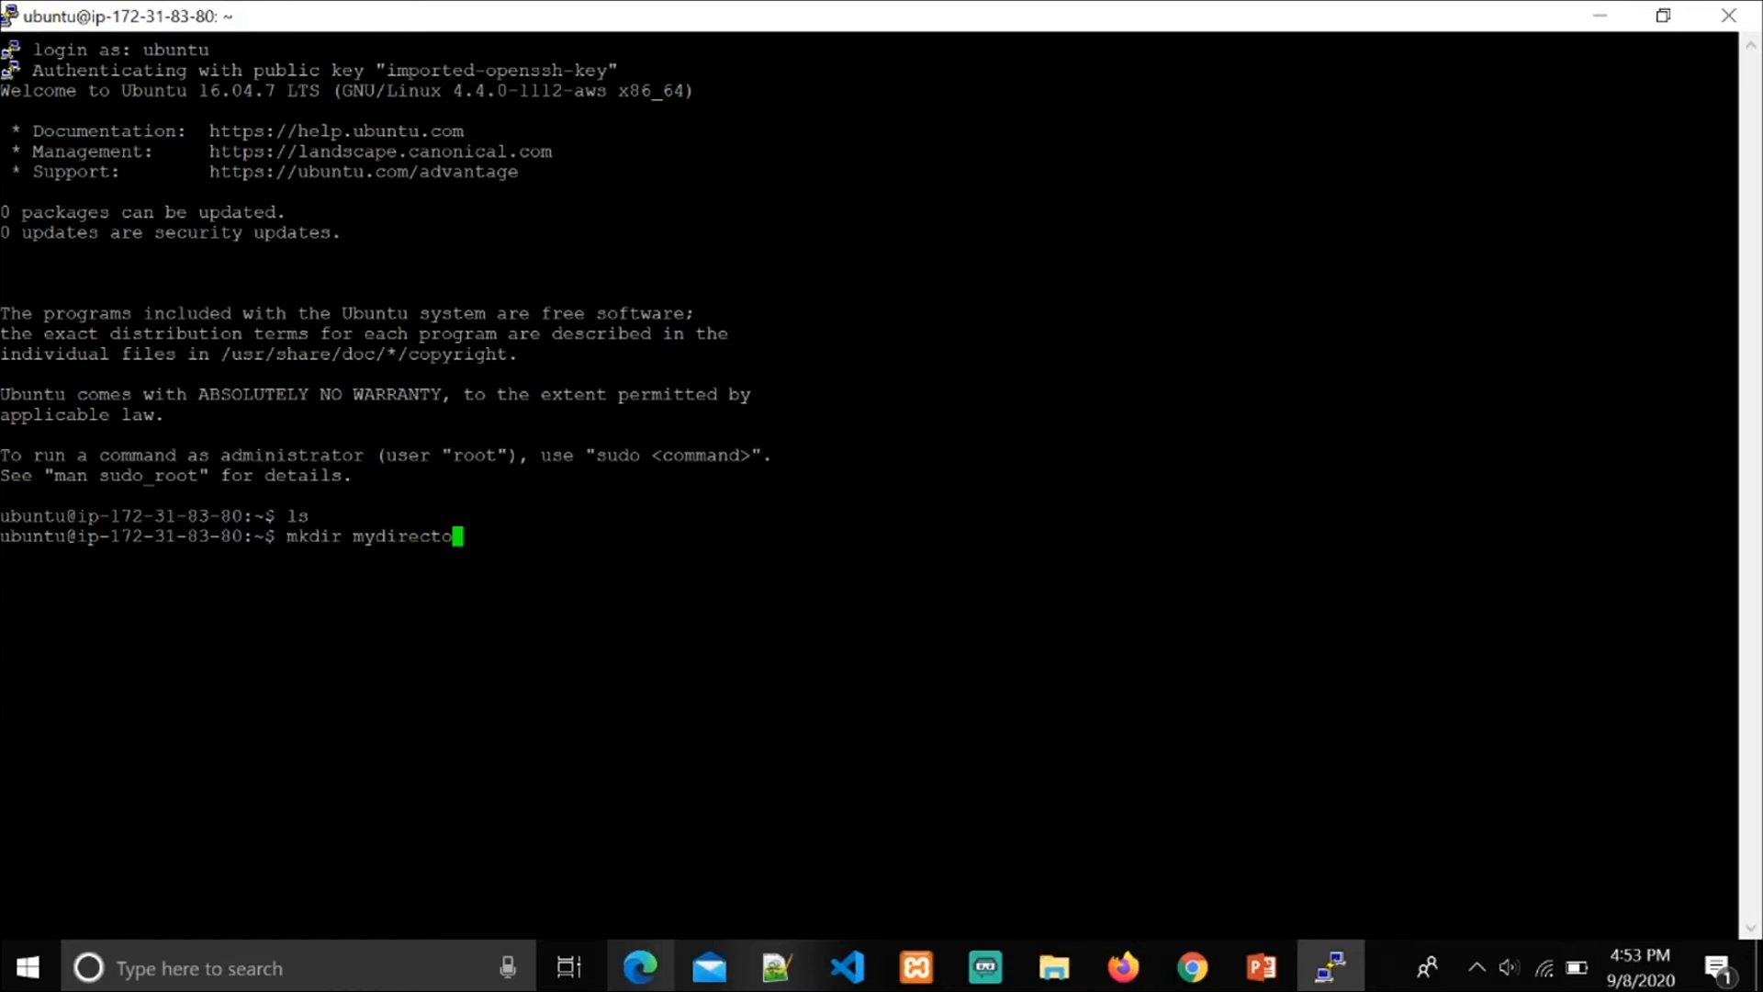
type("ry")
key("Return")
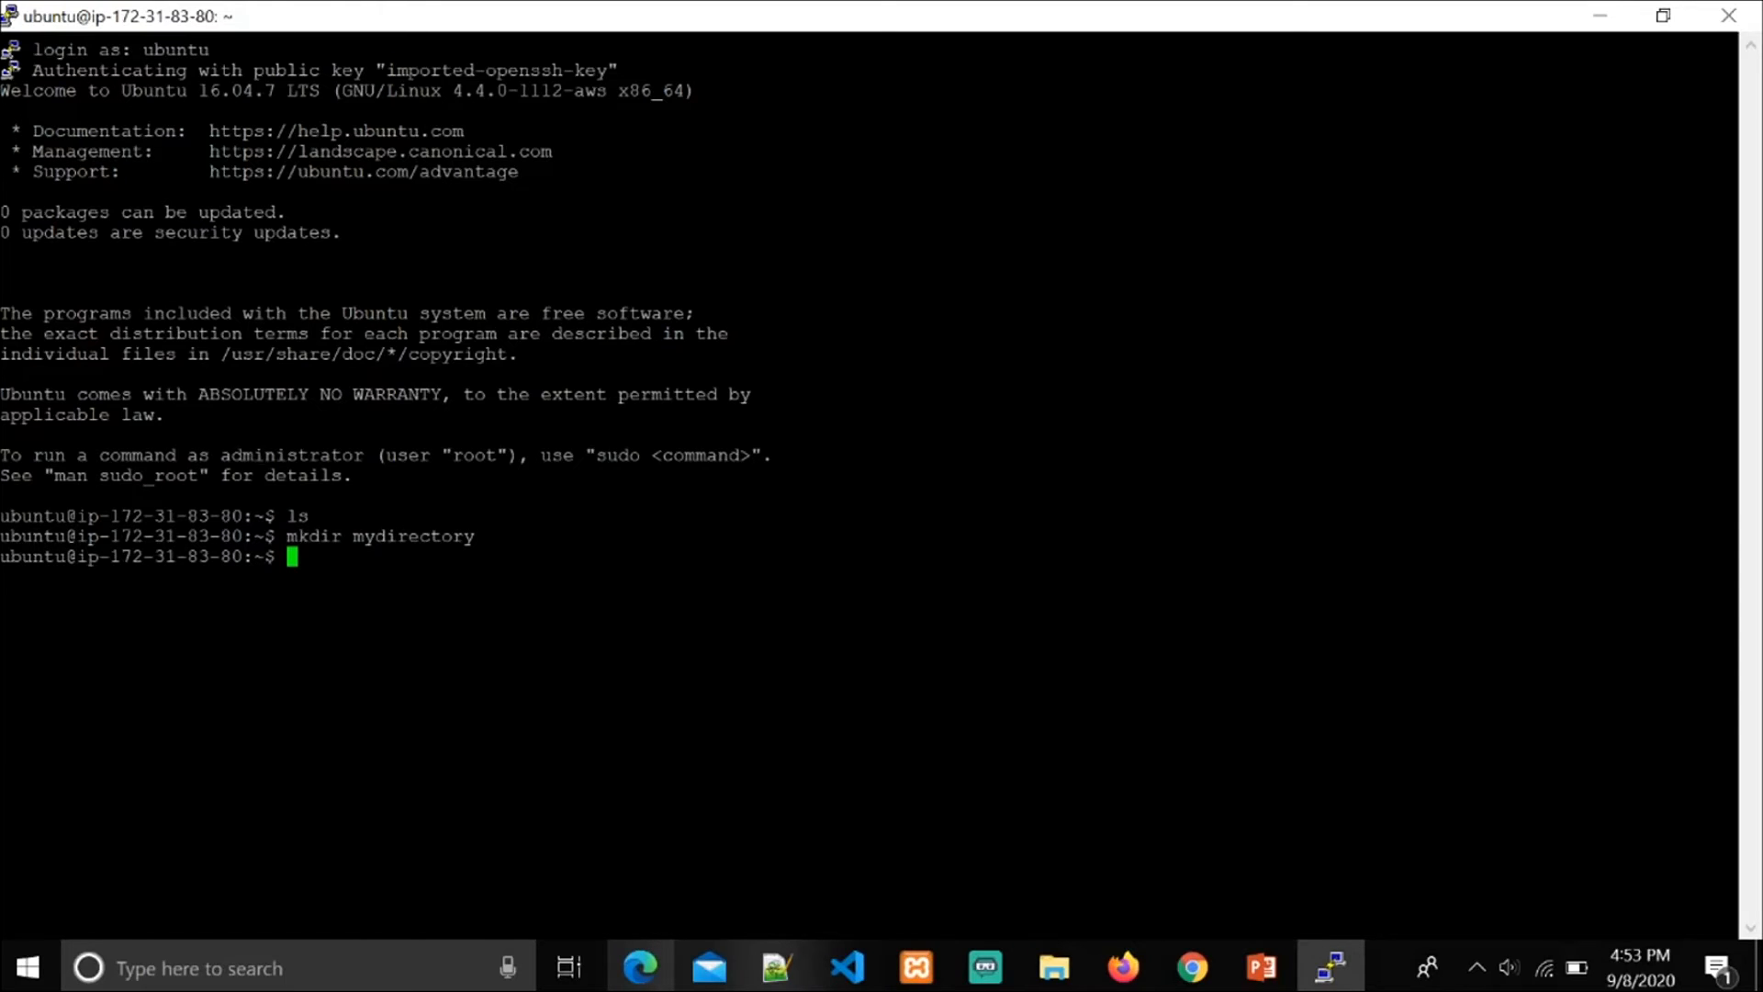
type("ls")
key("Return")
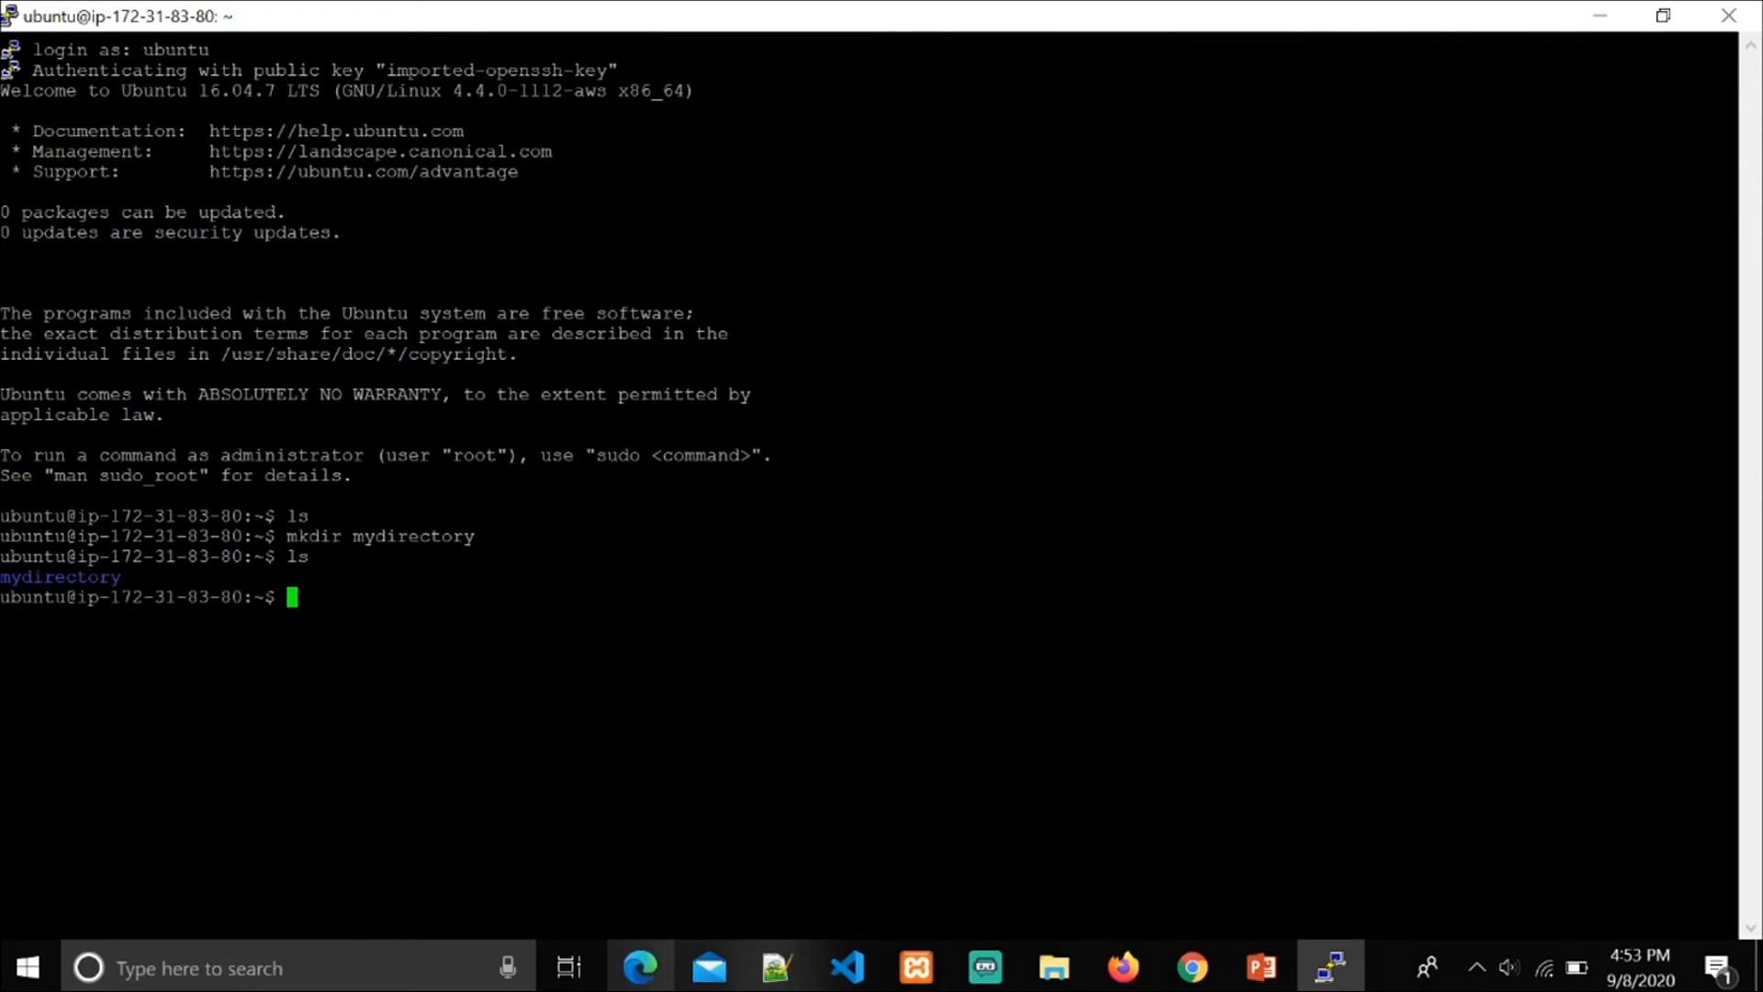
Step: Restore the terminal window to its smaller size and close the PuTTY session, confirming the exit
left_click(1663, 15)
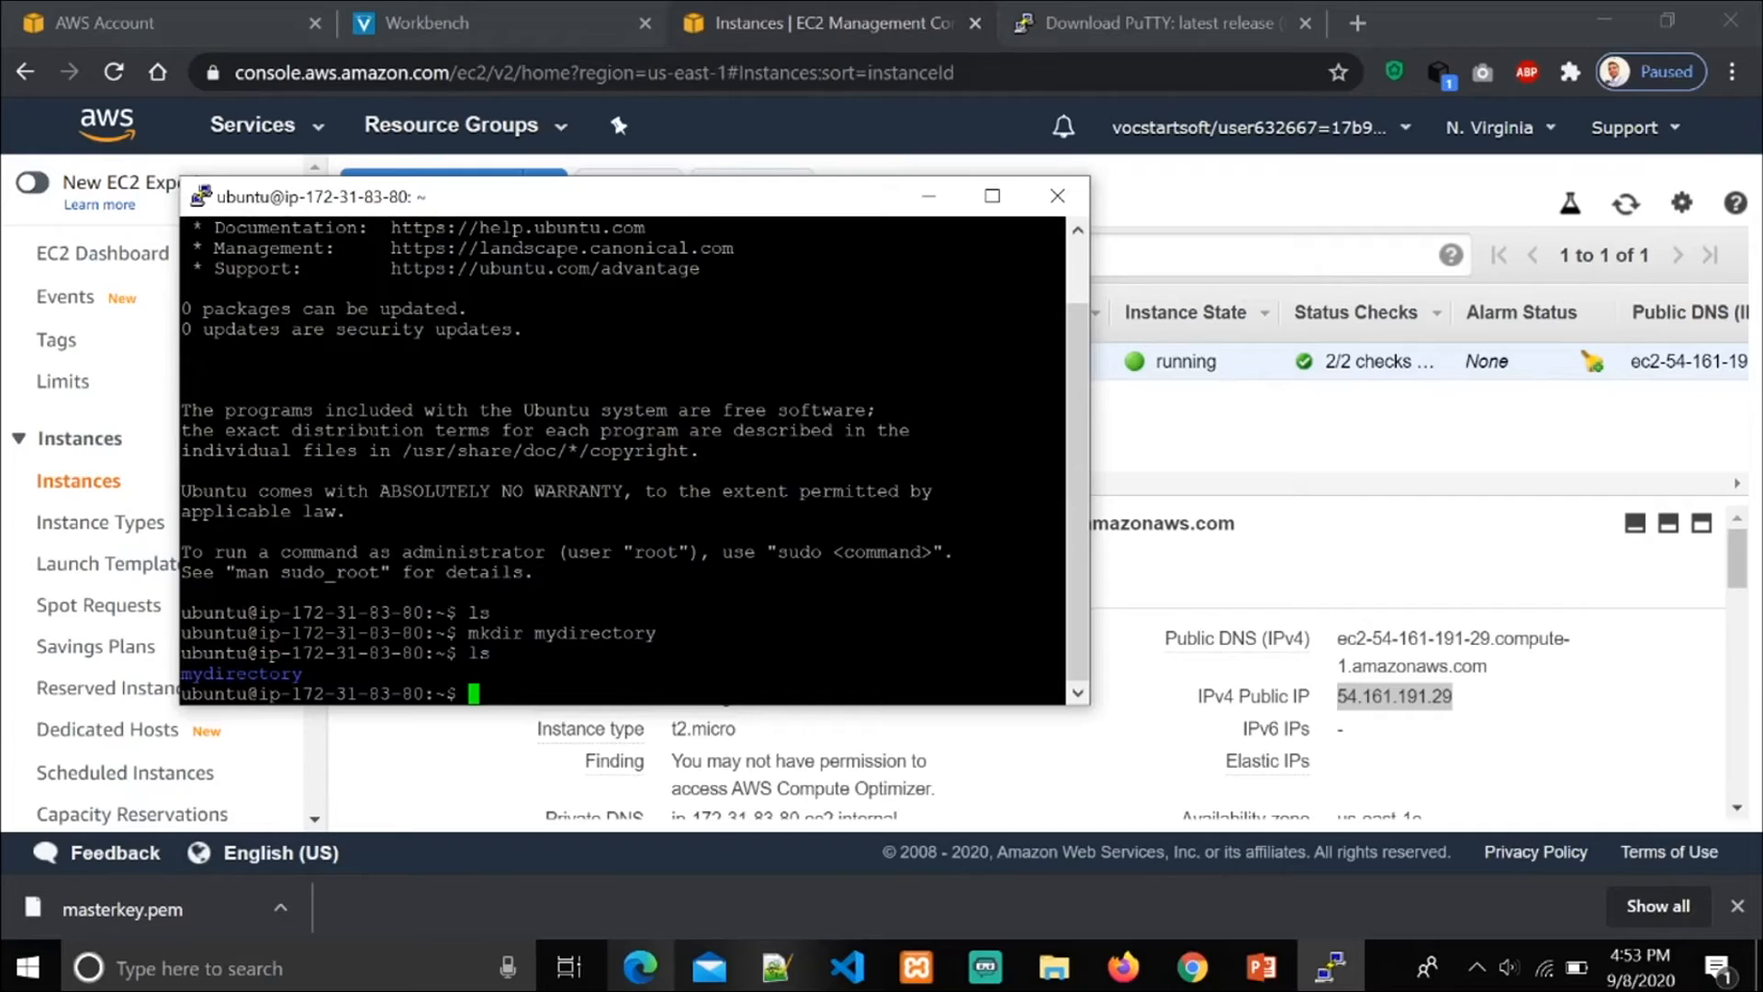
left_click(1059, 198)
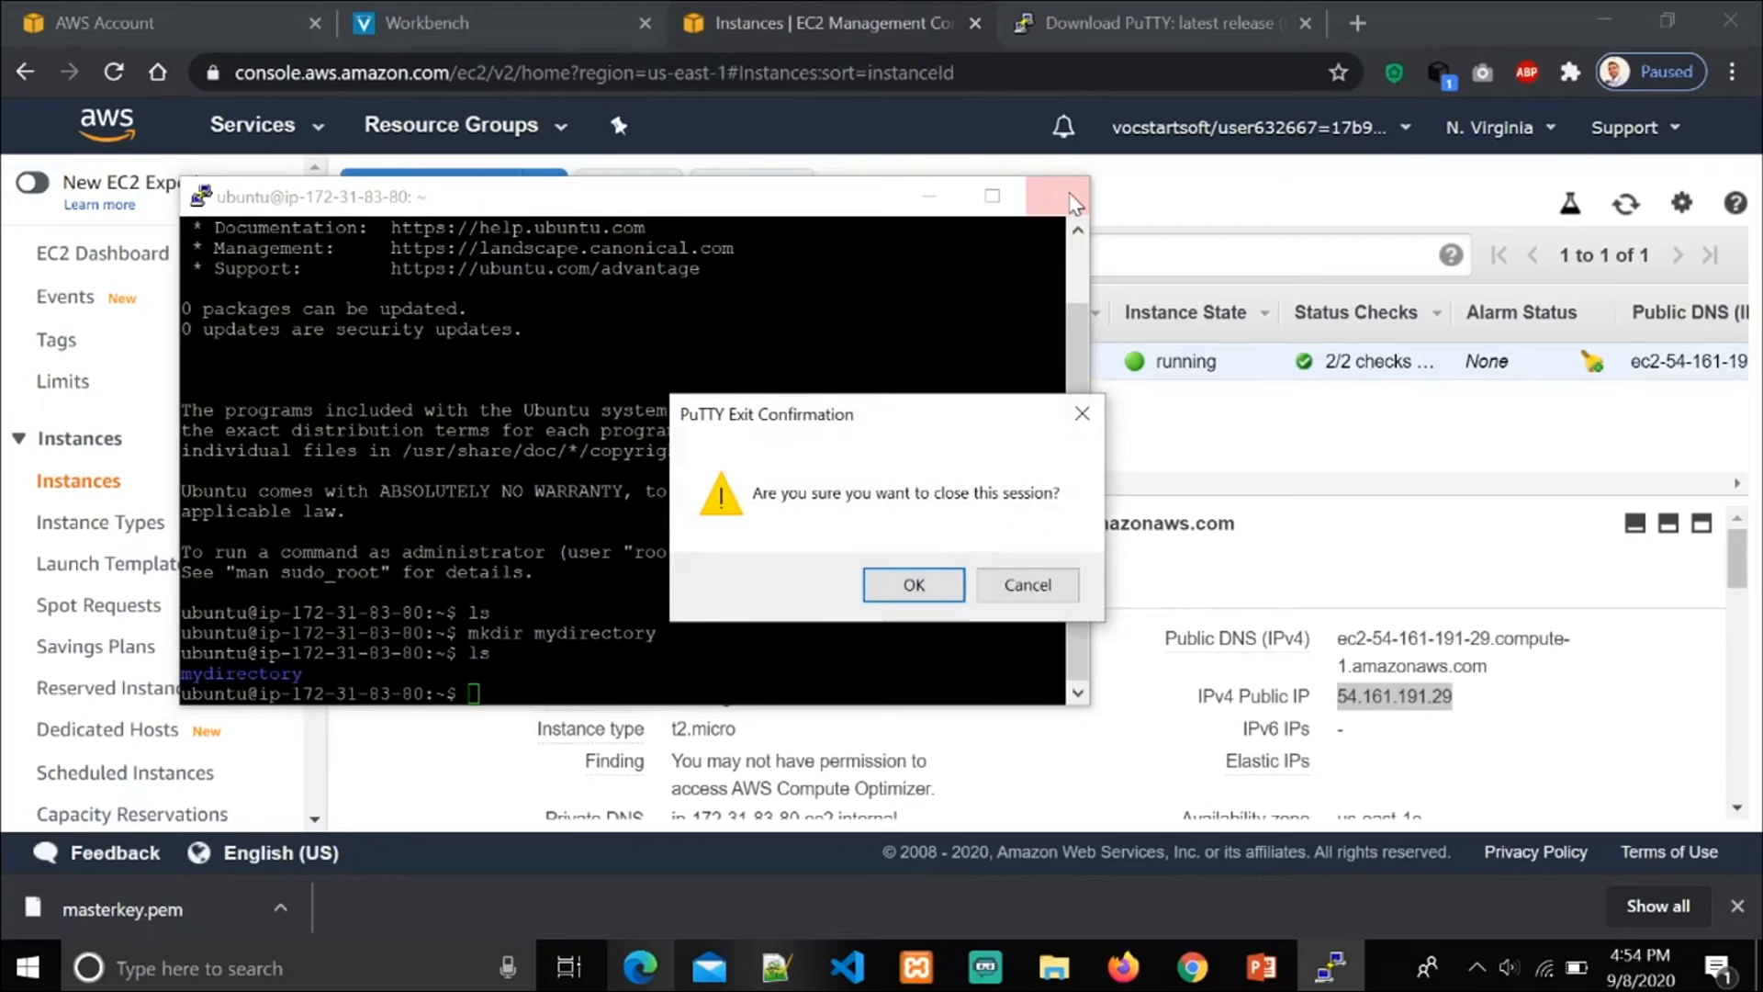
left_click(936, 597)
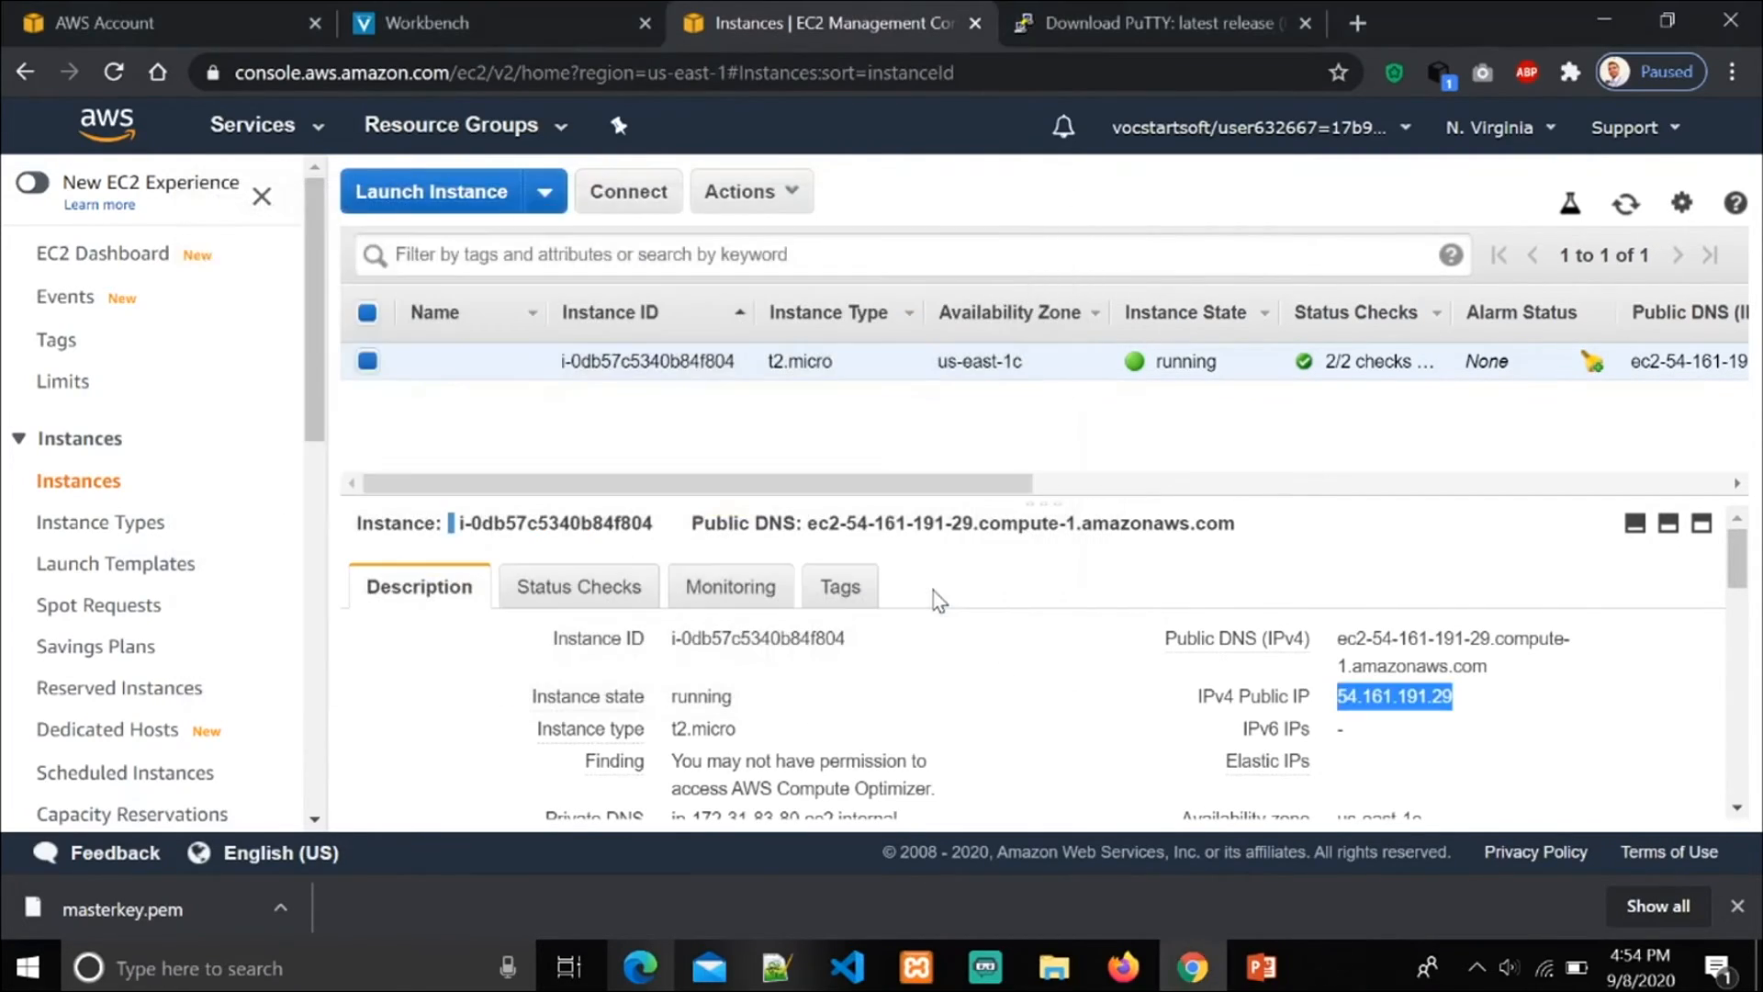
Step: Stop the running t2.micro instance from the EC2 console and confirm the stop
left_click(791, 201)
mouse_move(841, 381)
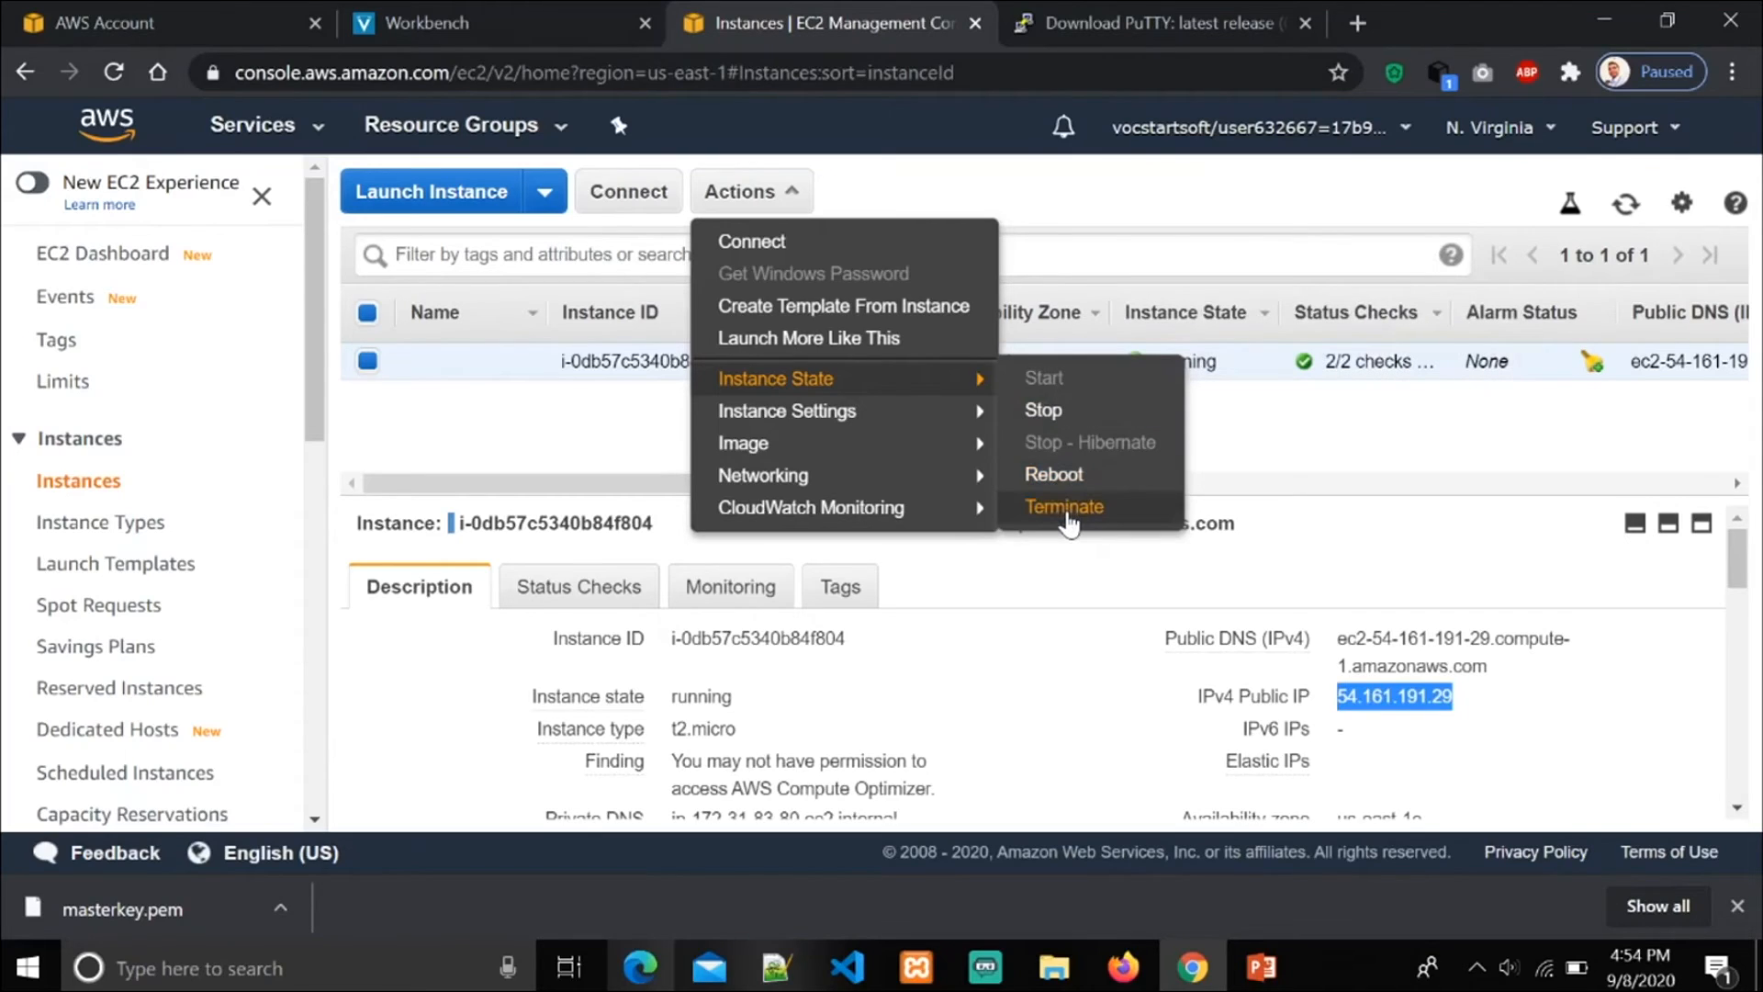
left_click(1046, 415)
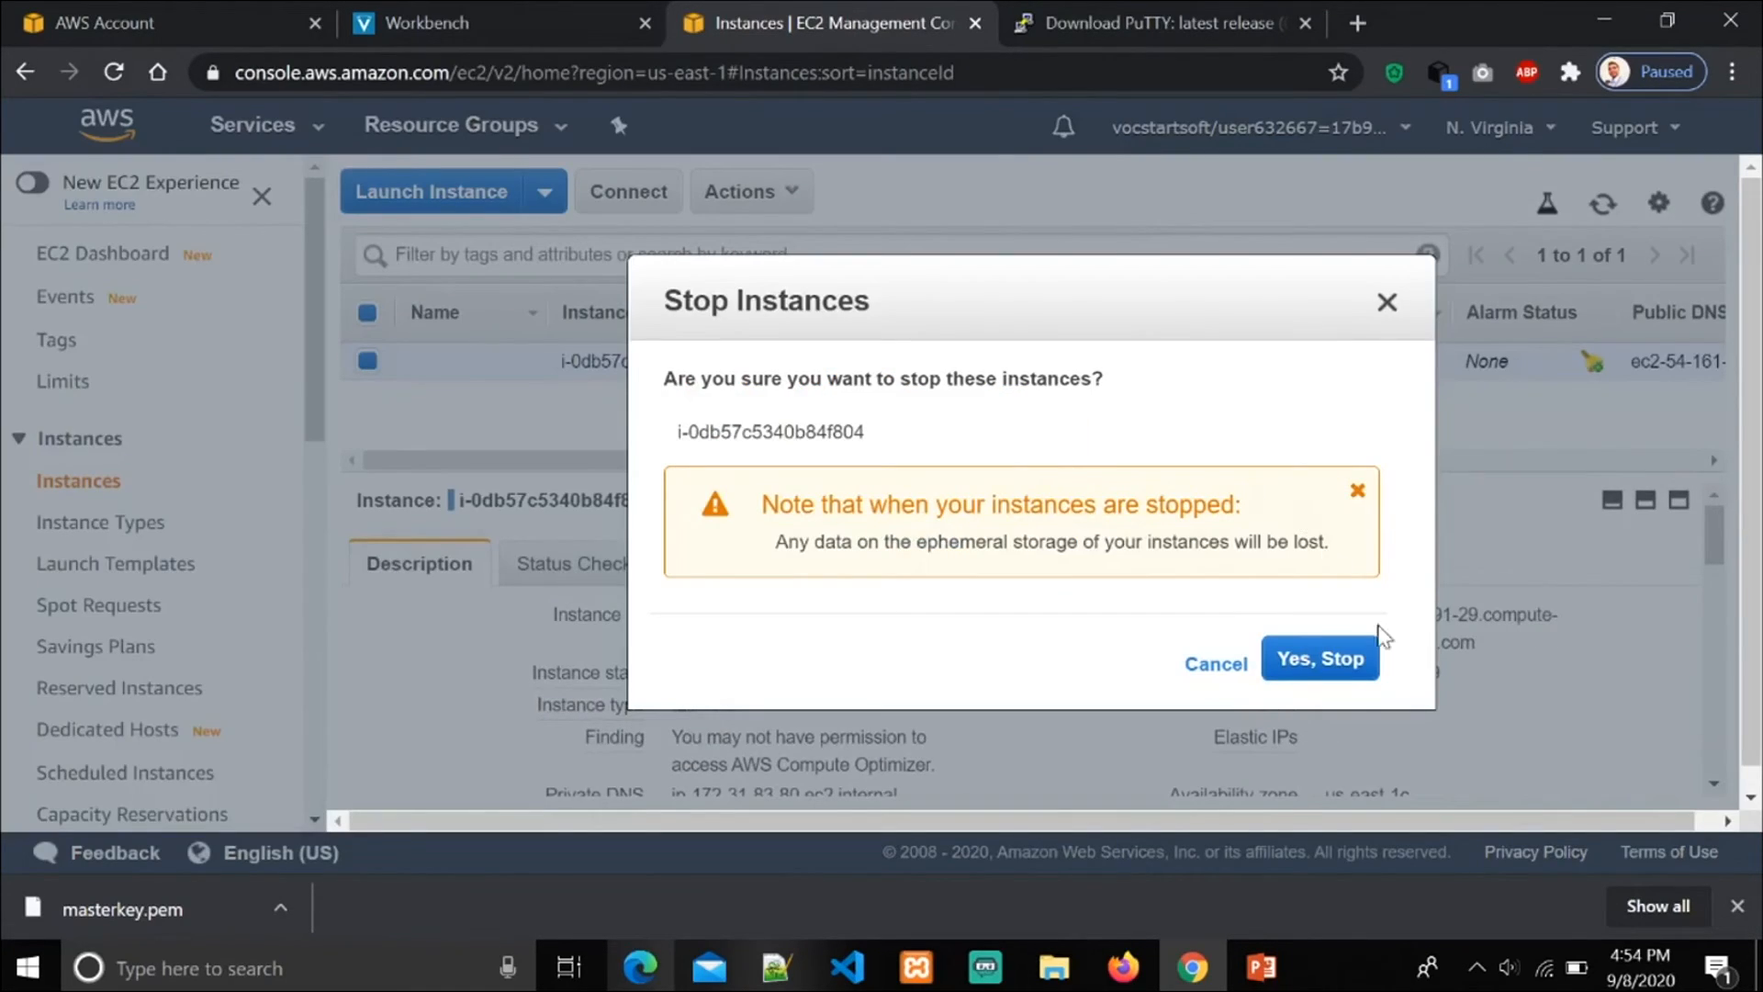
left_click(1333, 661)
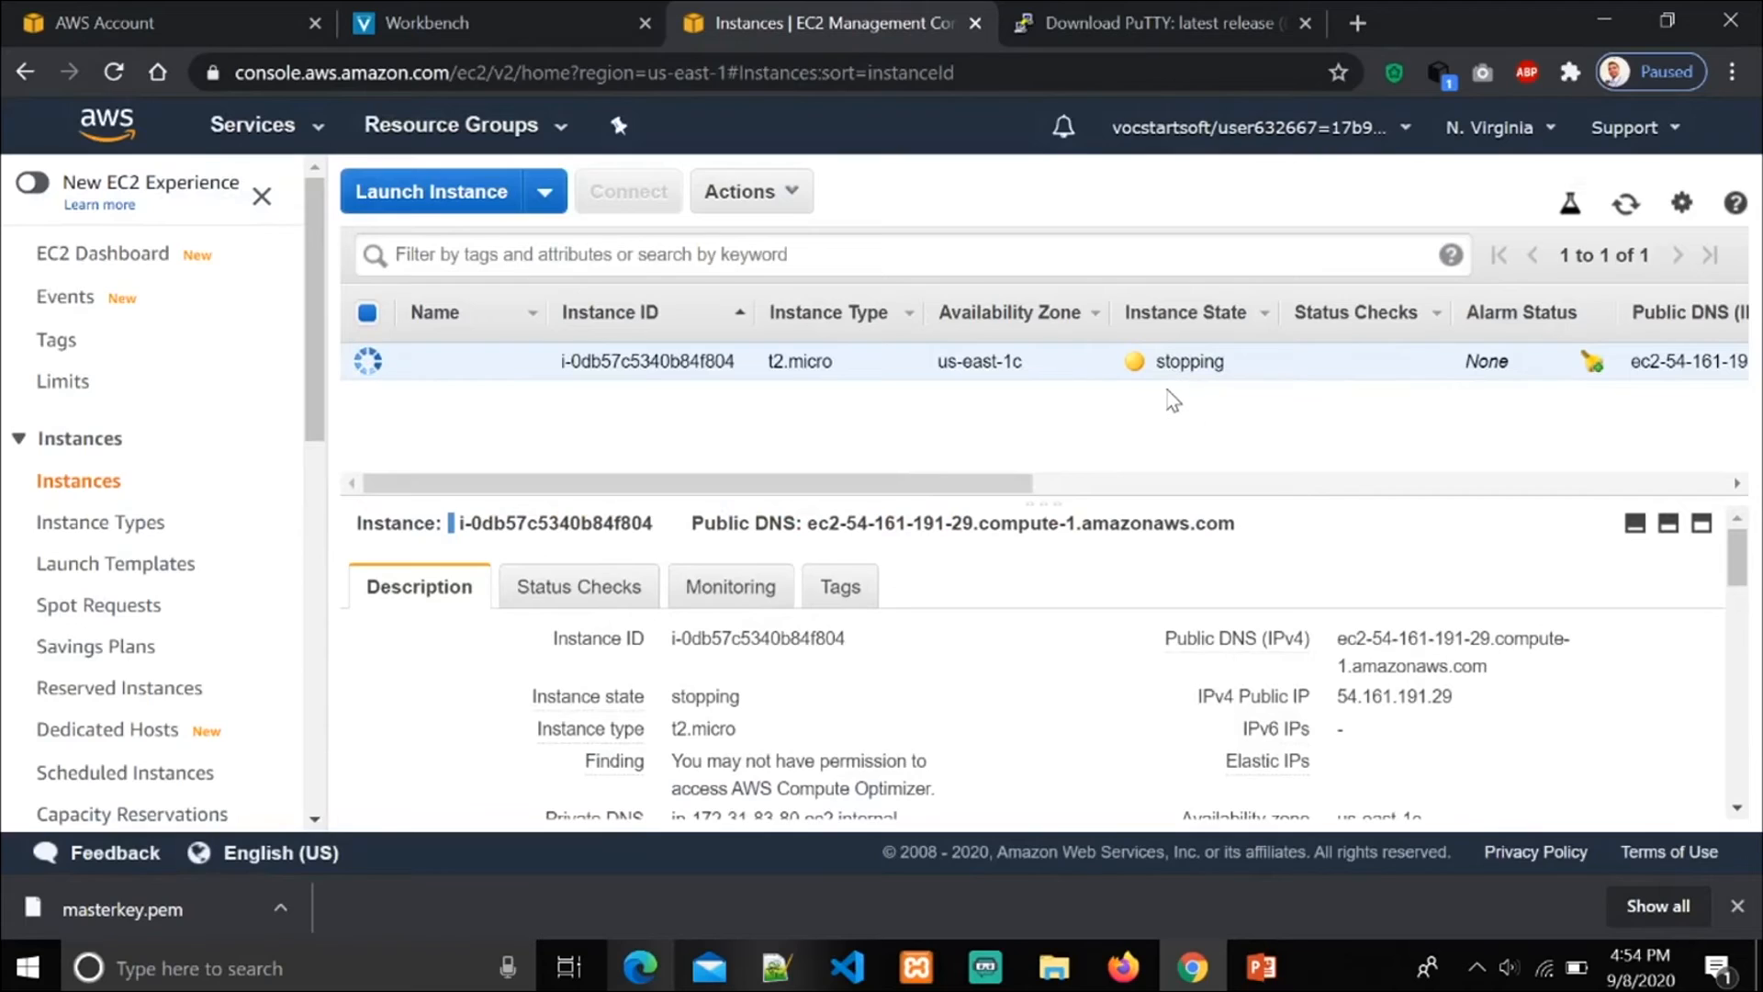
Step: Terminate the t2.micro instance, confirming the termination, and switch to the steps slide in PowerPoint
left_click(792, 194)
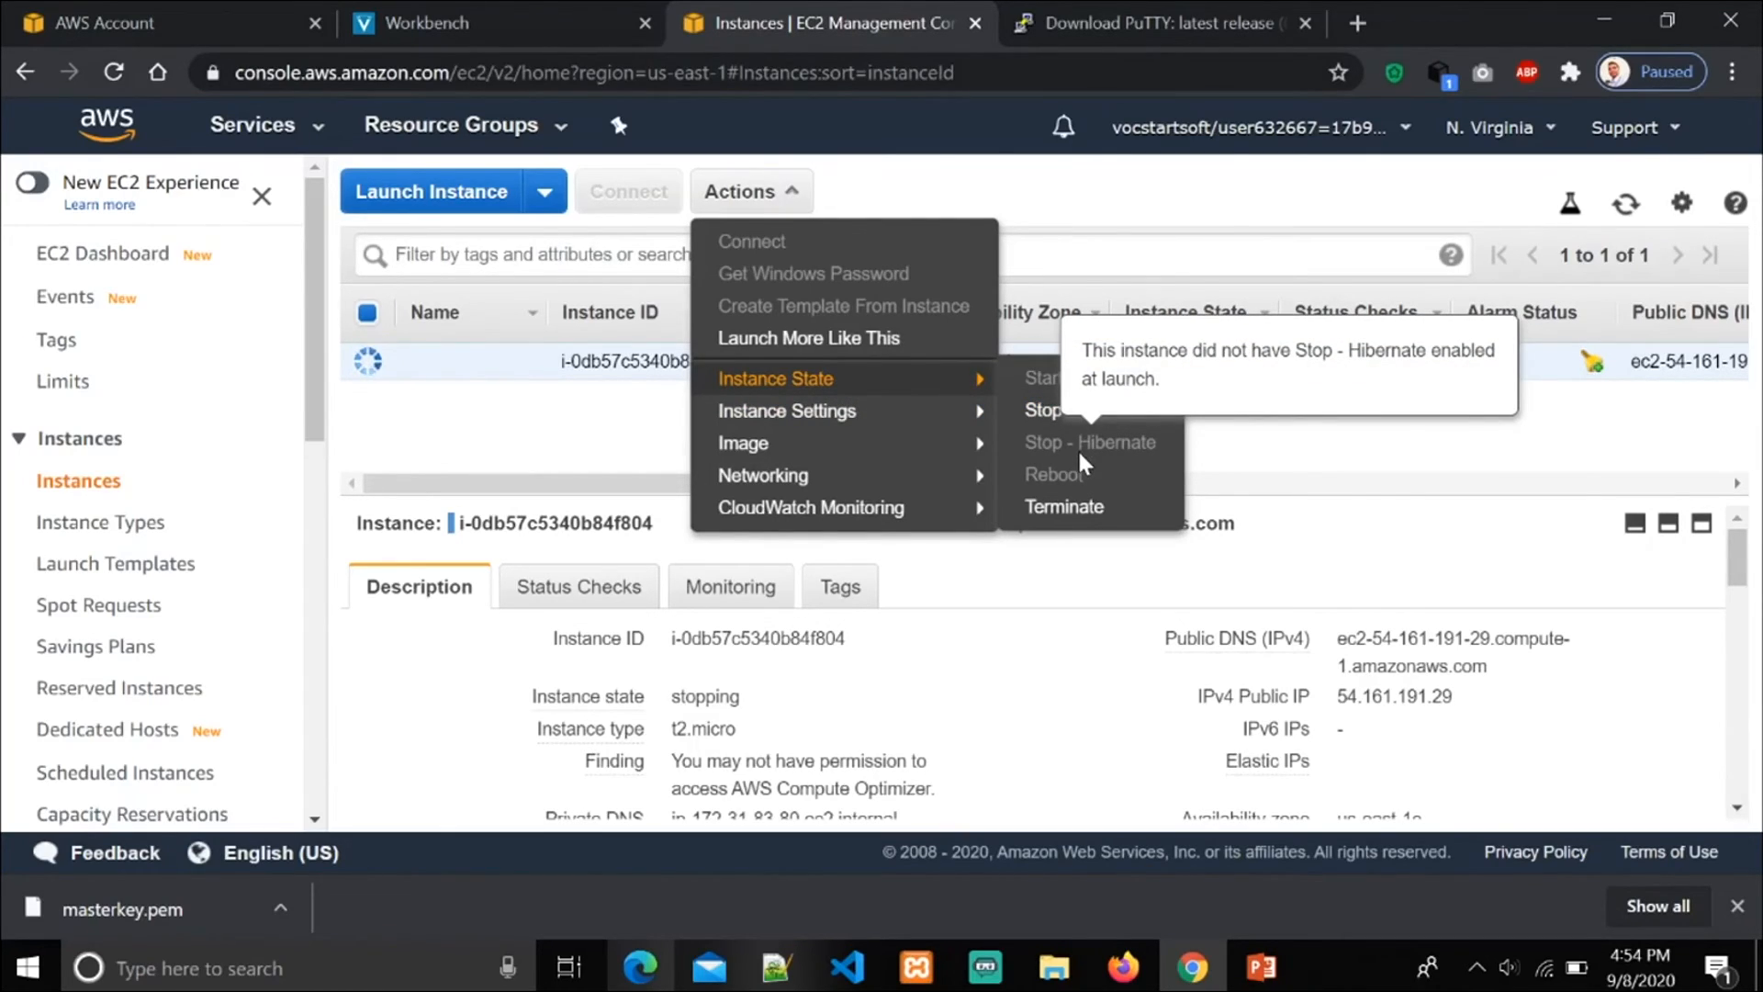
left_click(1087, 511)
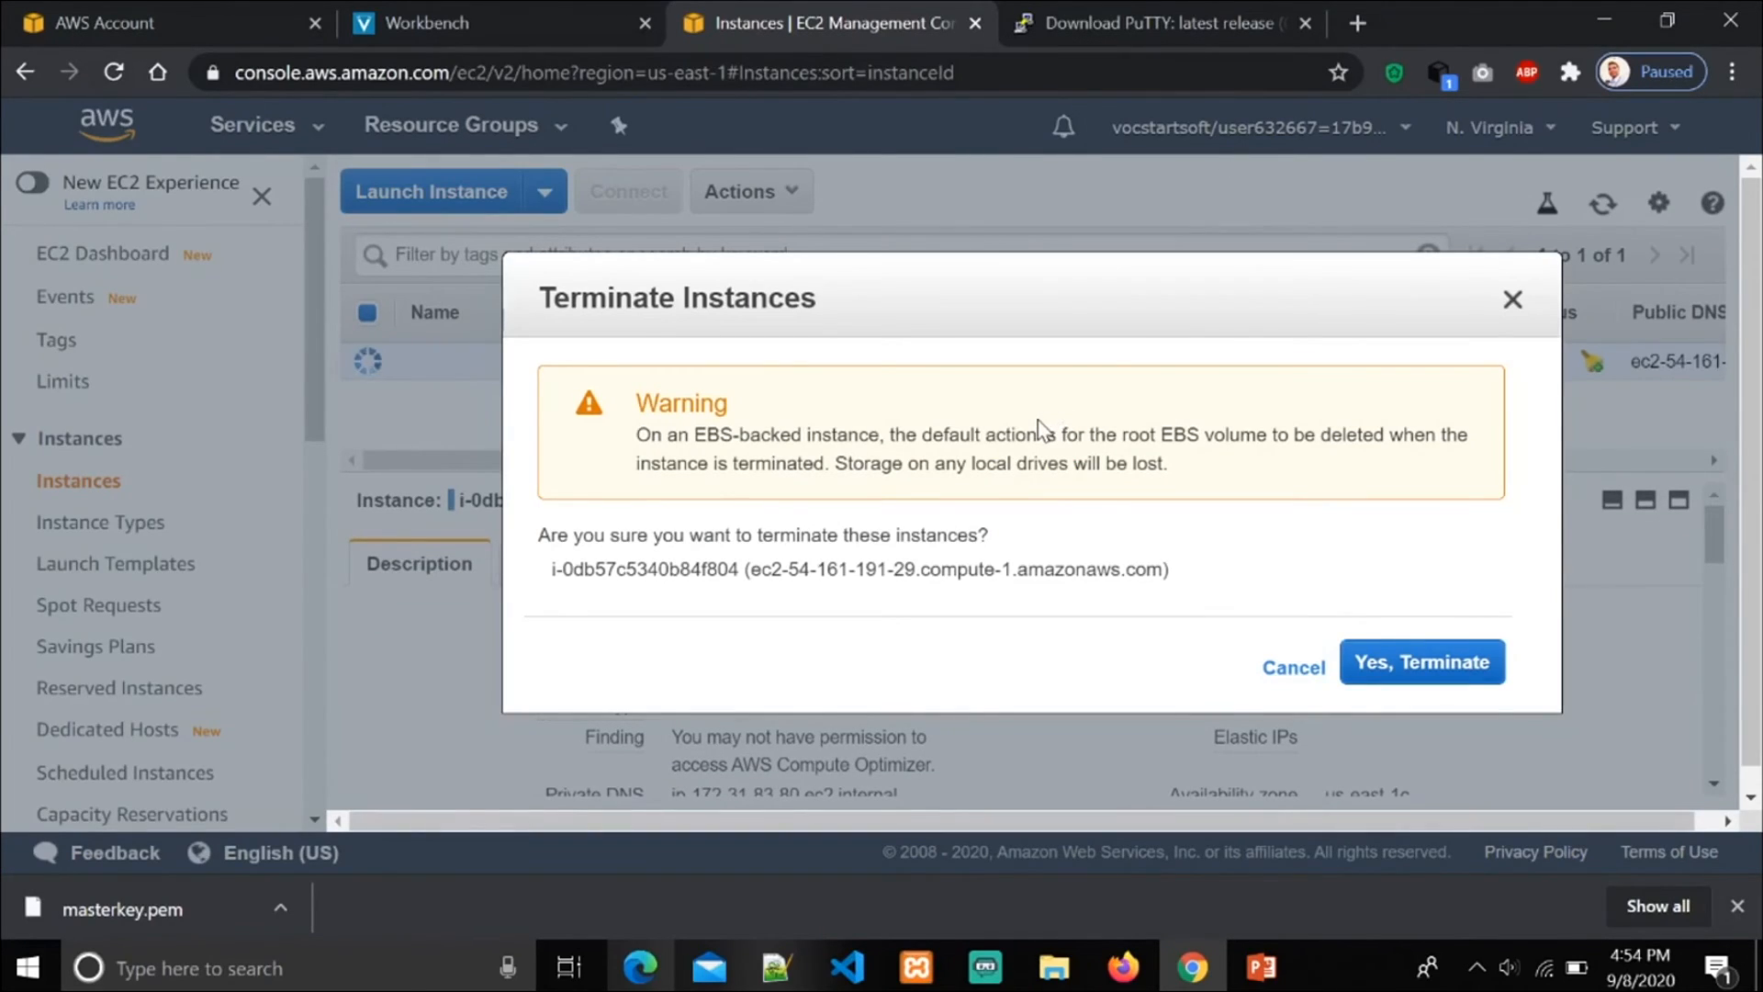
left_click(1390, 674)
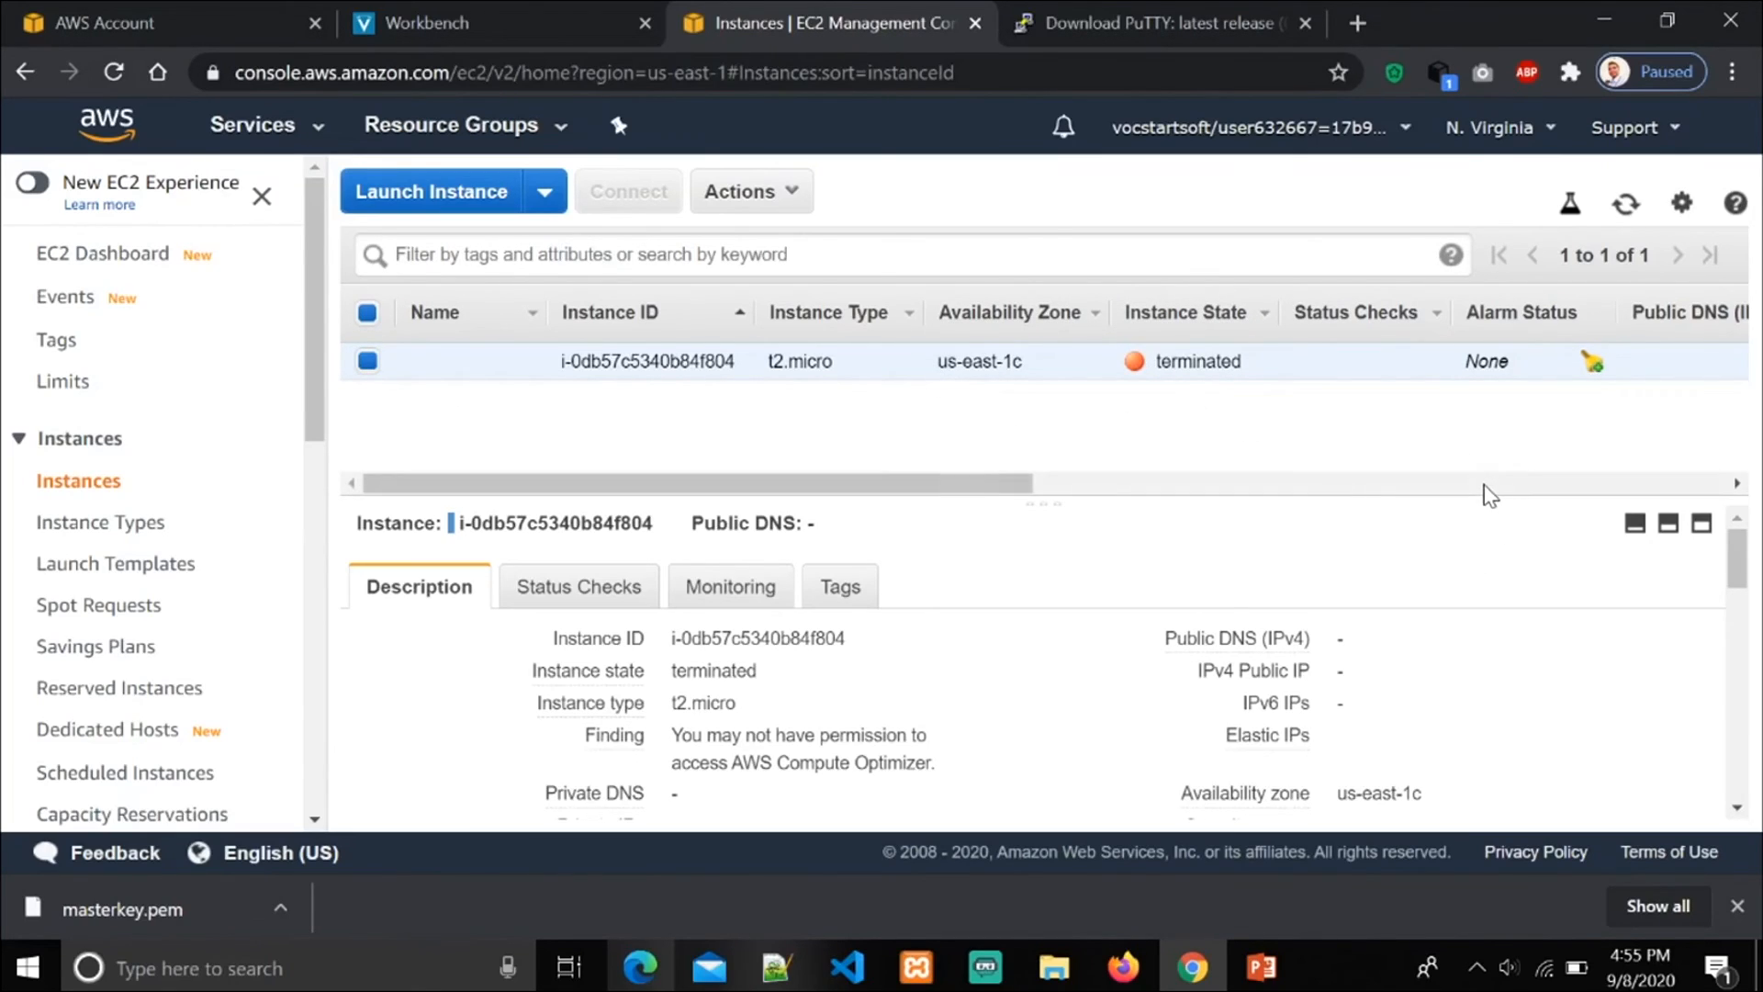
left_click(1264, 967)
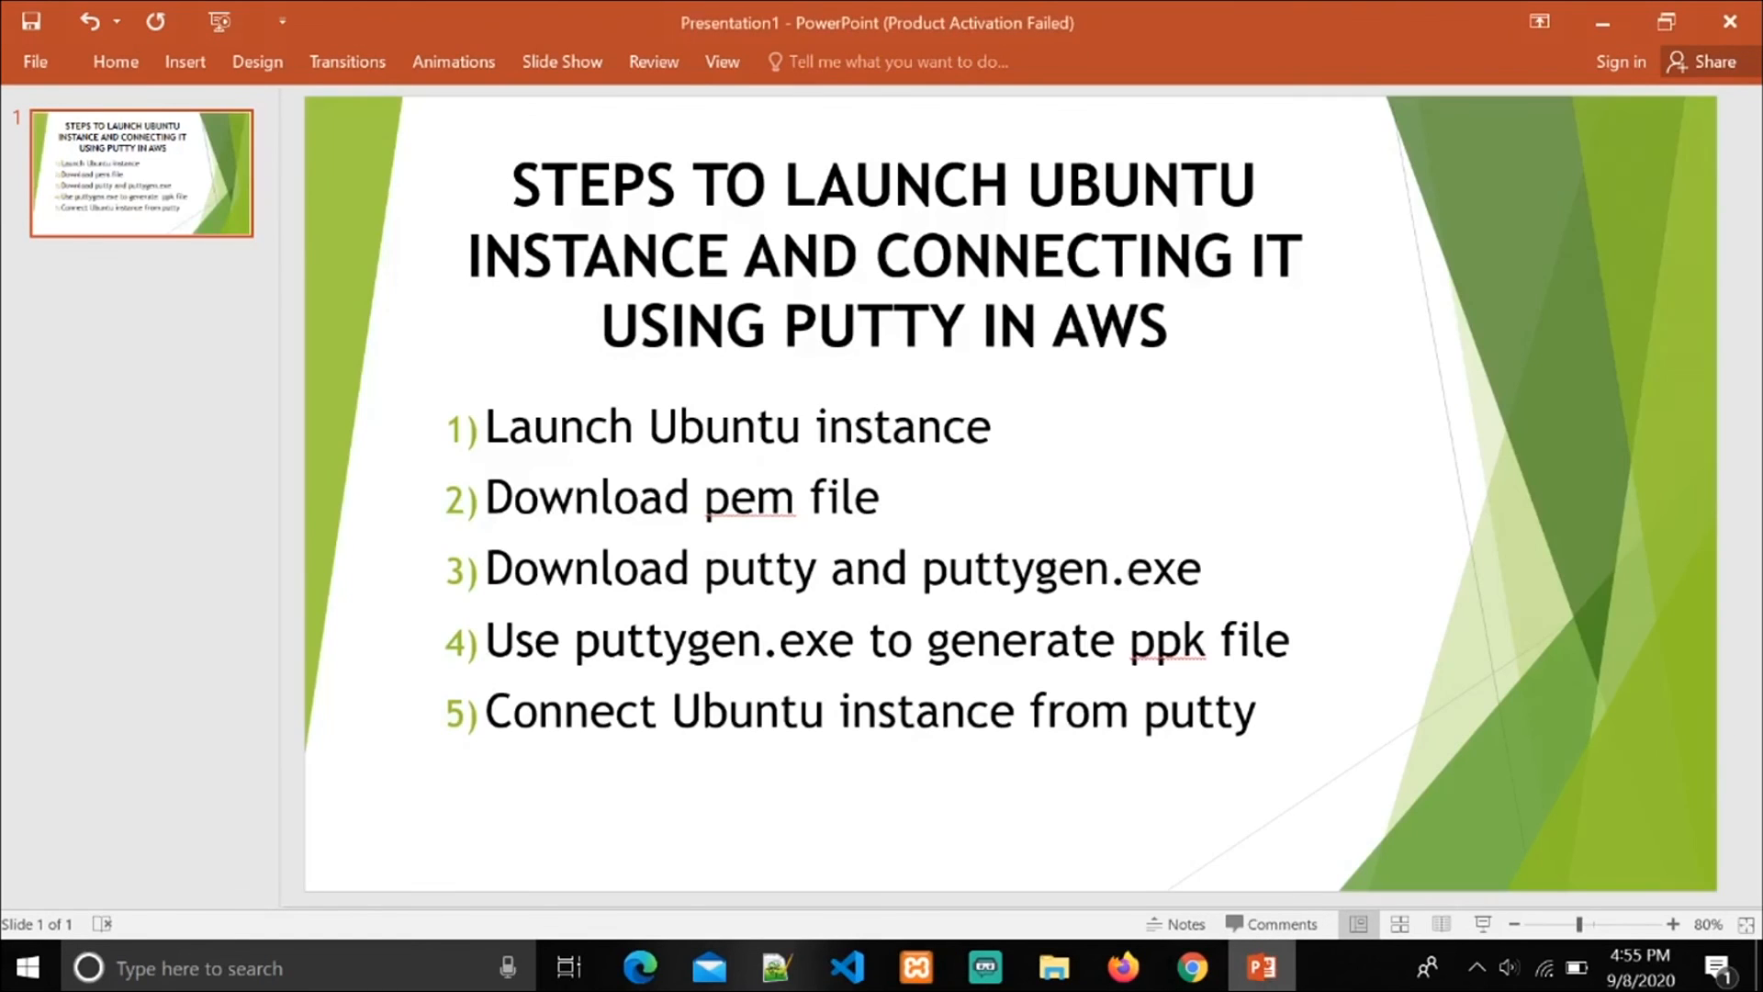